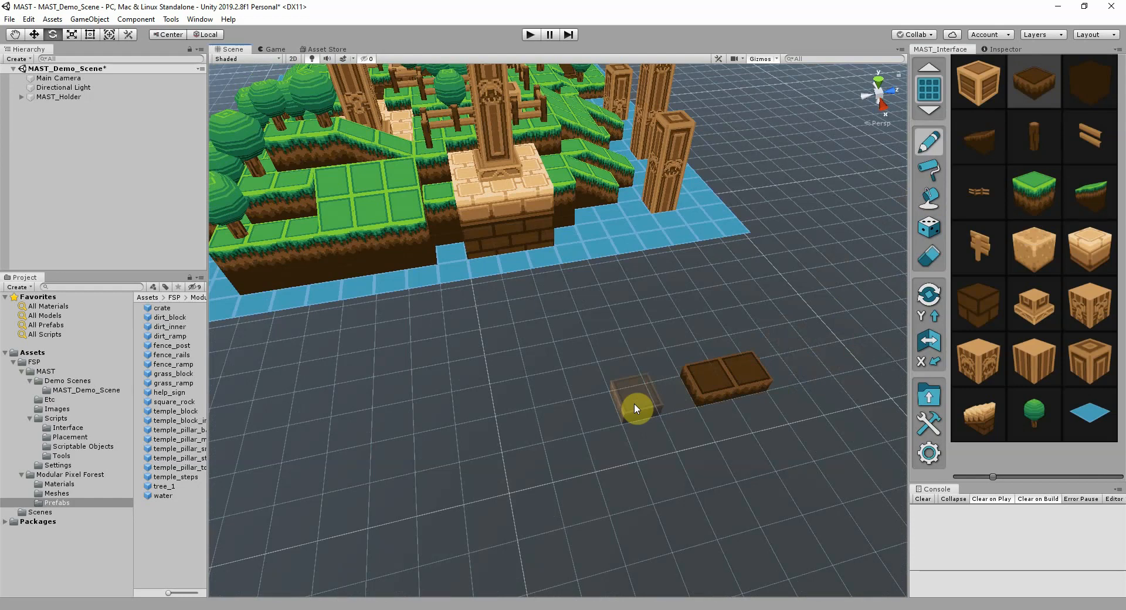
- Extend the dirt row to four blocks and draw an L-shaped run of grass blocks behind it and around its near end
left_click_drag(635, 402, 663, 399)
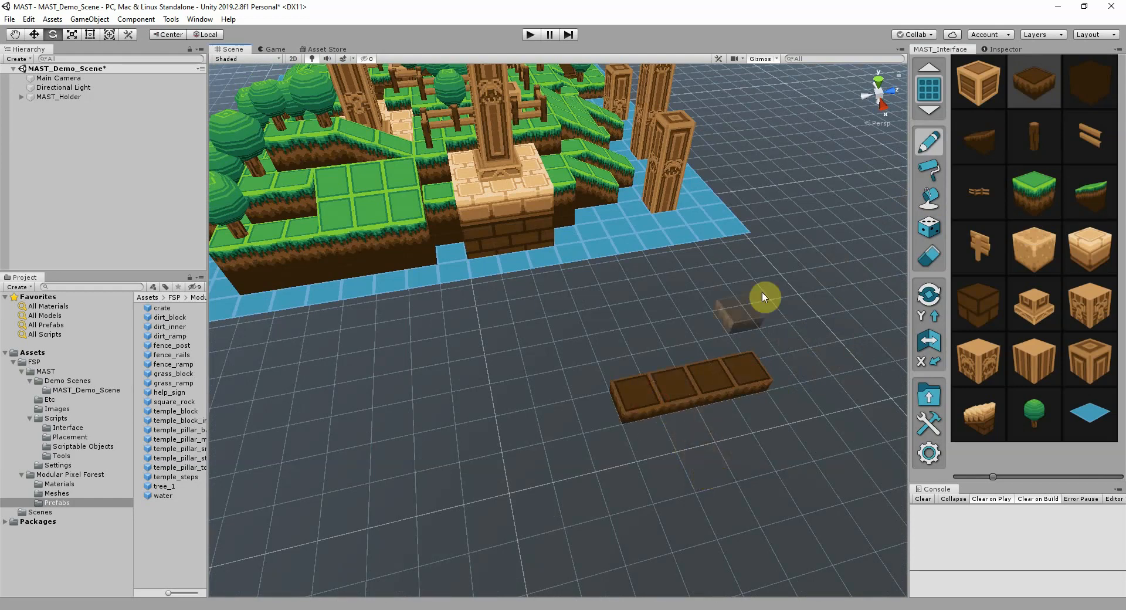
left_click(1038, 213)
mouse_move(705, 362)
left_mouse_down()
mouse_move(734, 358)
mouse_move(656, 371)
left_mouse_up()
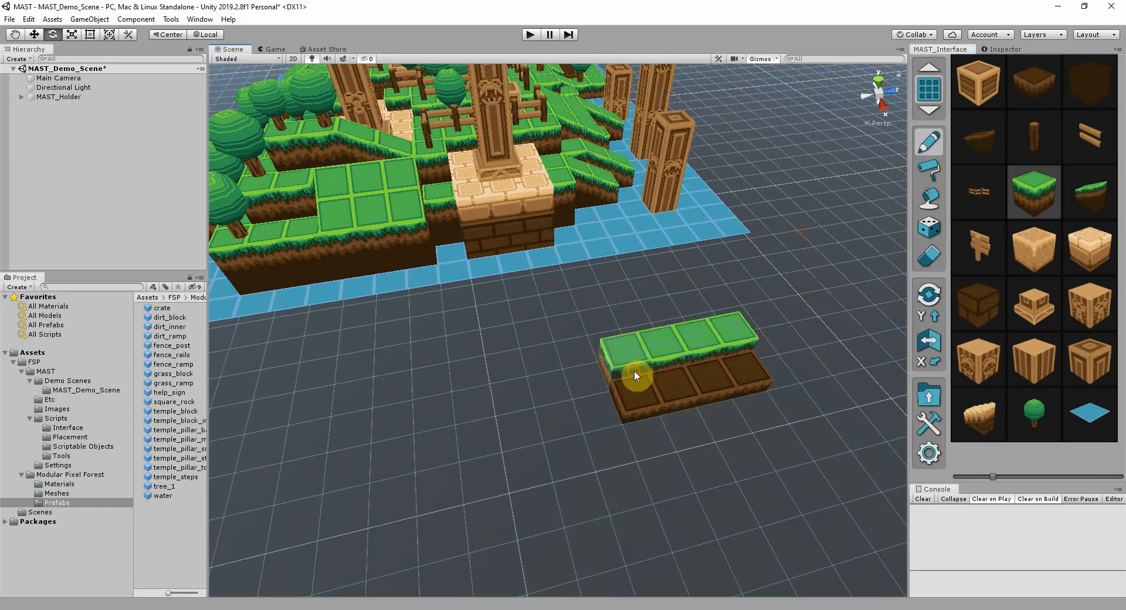
left_click_drag(590, 409, 574, 379)
- Place a grass ramp at the end of the grass row and a matching dirt ramp at the end of the dirt row
left_click(1090, 195)
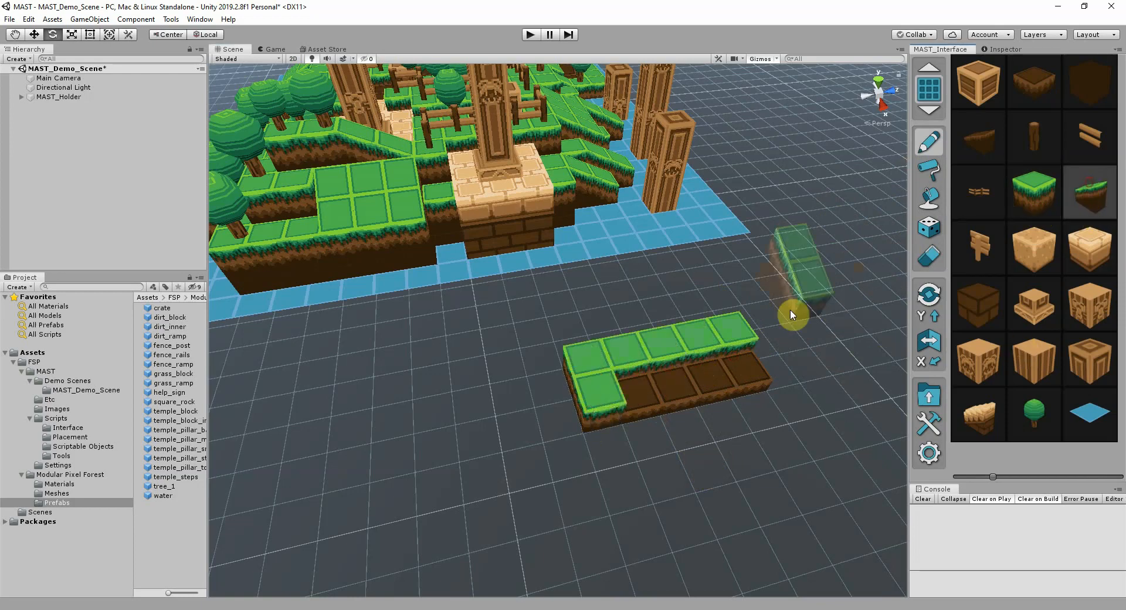
left_click_drag(790, 308, 754, 326)
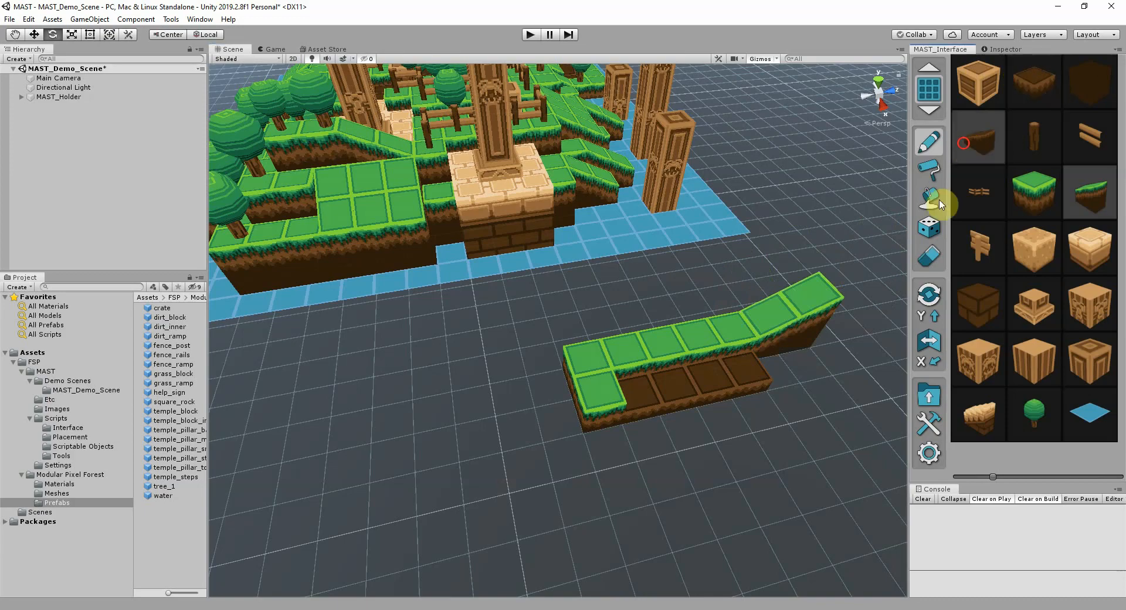
left_click(776, 369)
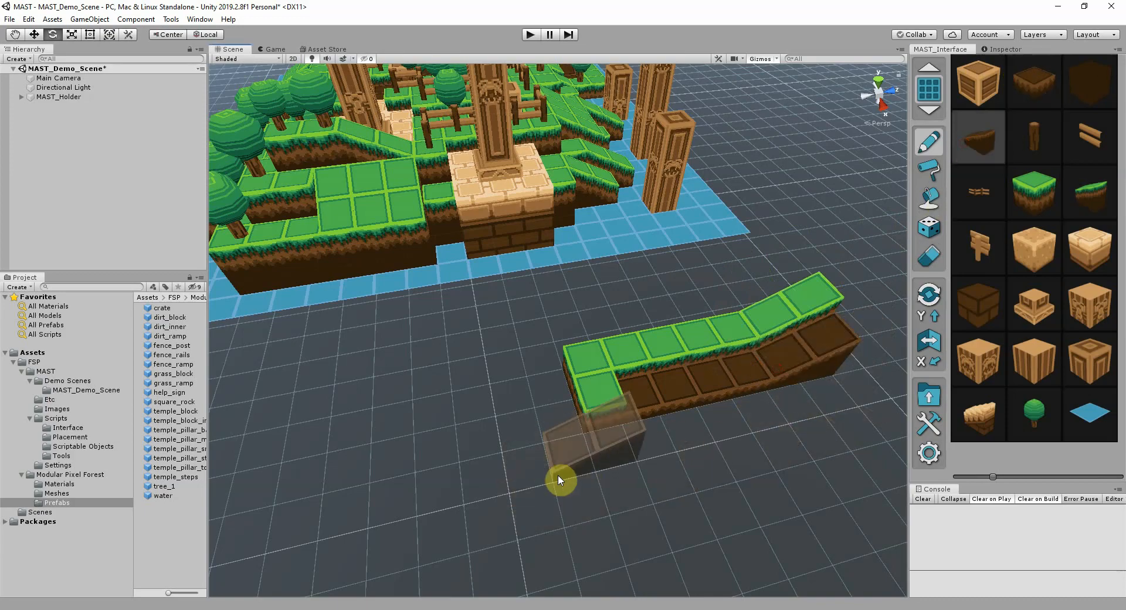
key("Escape")
- Paint a straight line of three dirt blocks outward from the first block of the dirt row
left_click_drag(580, 480, 836, 273, "alt")
scroll(581, 367, "down", 3, "alt")
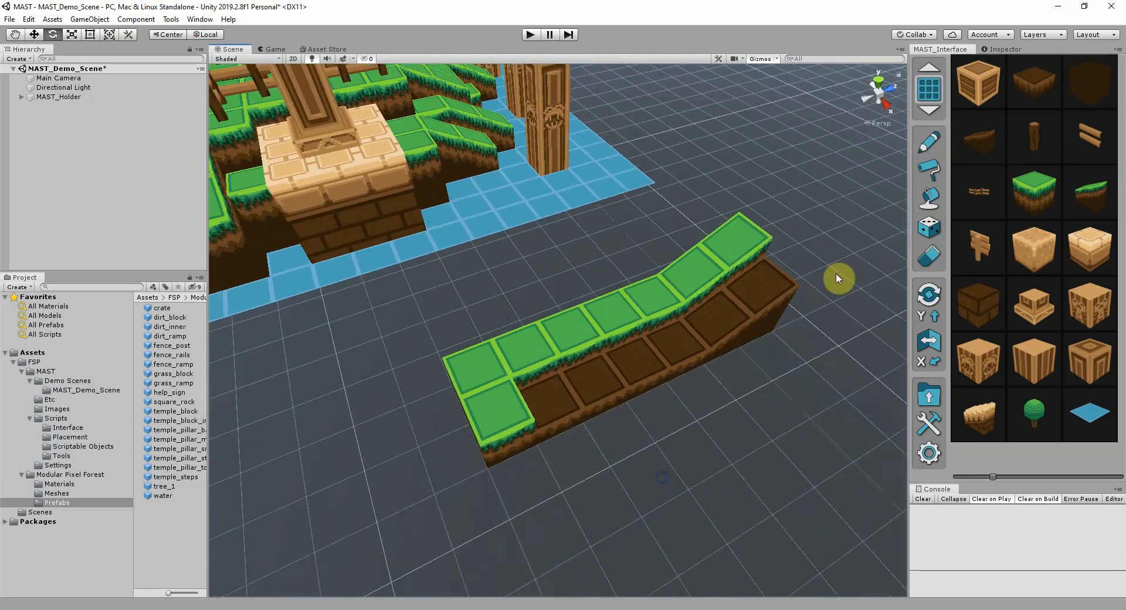
mouse_move(671, 293)
left_mouse_down("alt")
mouse_move(670, 334)
mouse_move(881, 131)
left_mouse_up("alt")
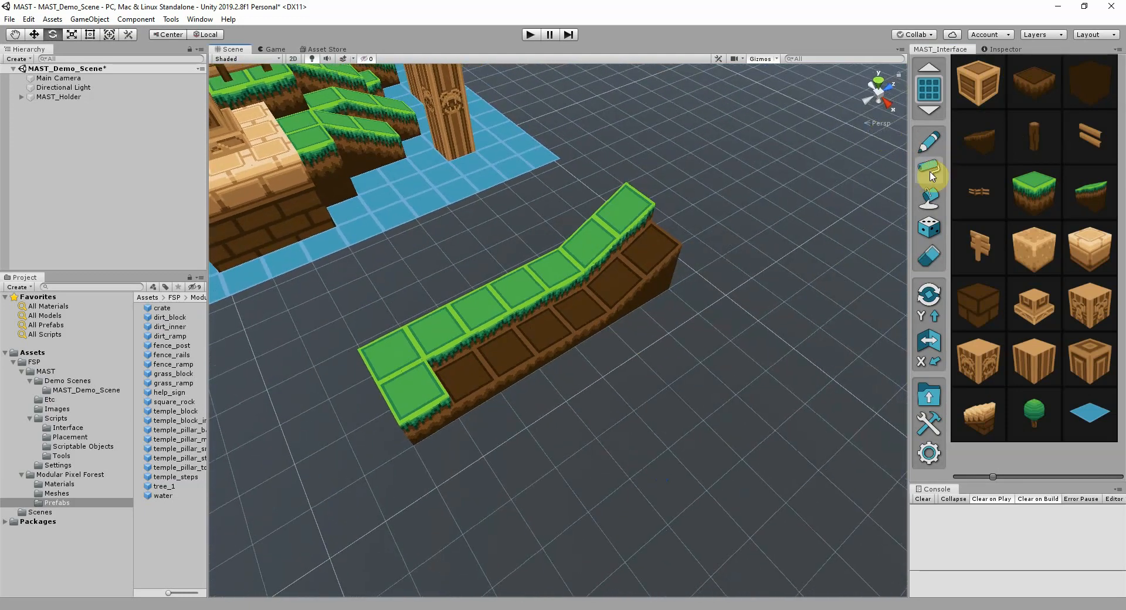
left_click(1039, 83)
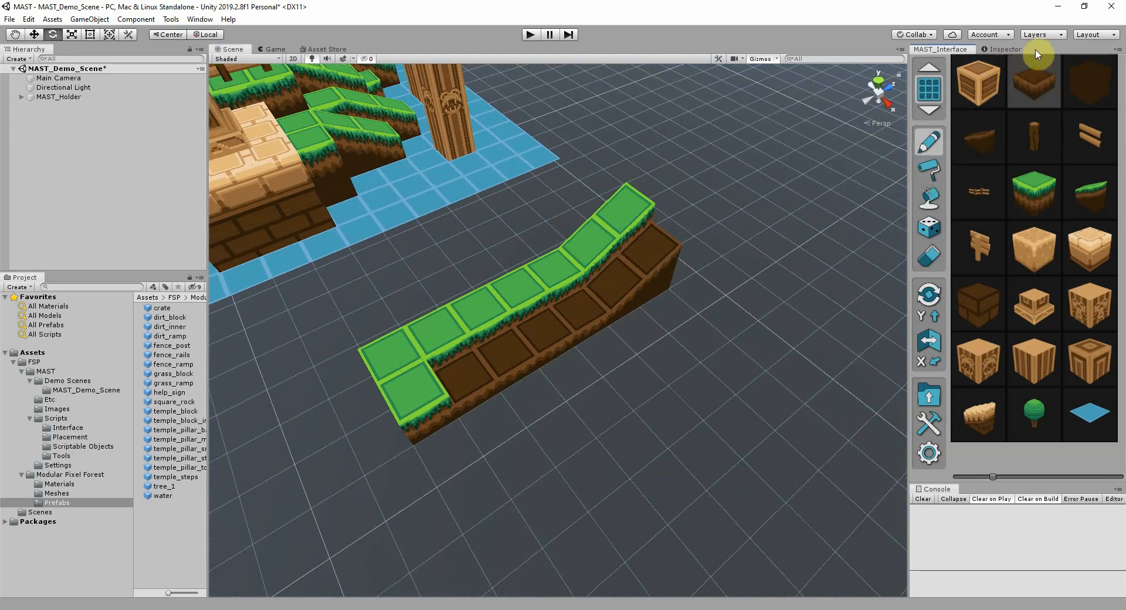
left_click(925, 172)
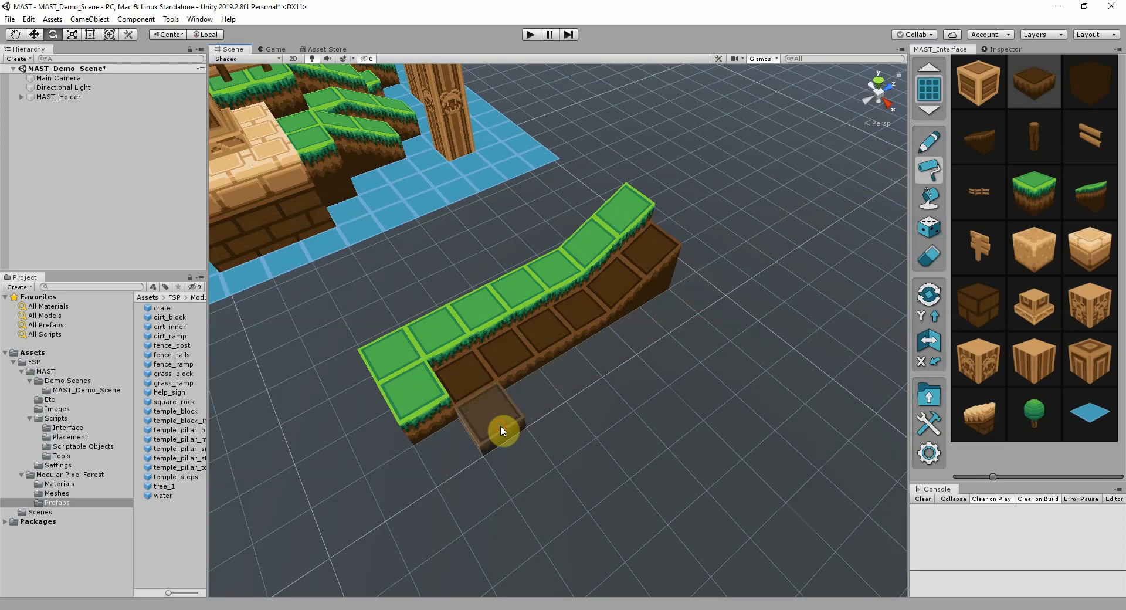
left_click_drag(502, 427, 521, 458)
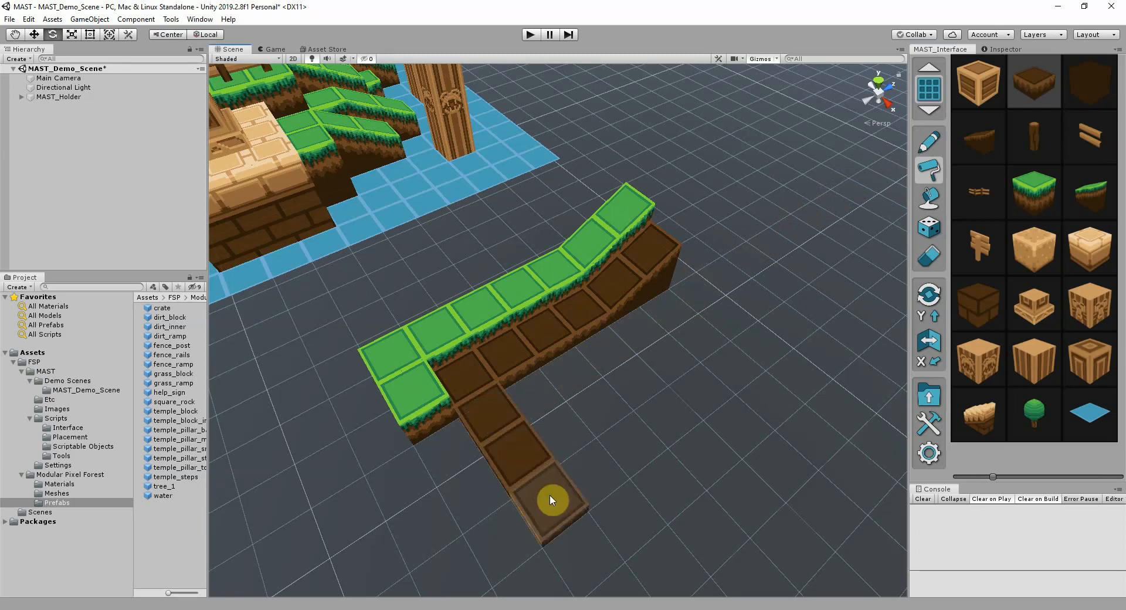
left_click(554, 496)
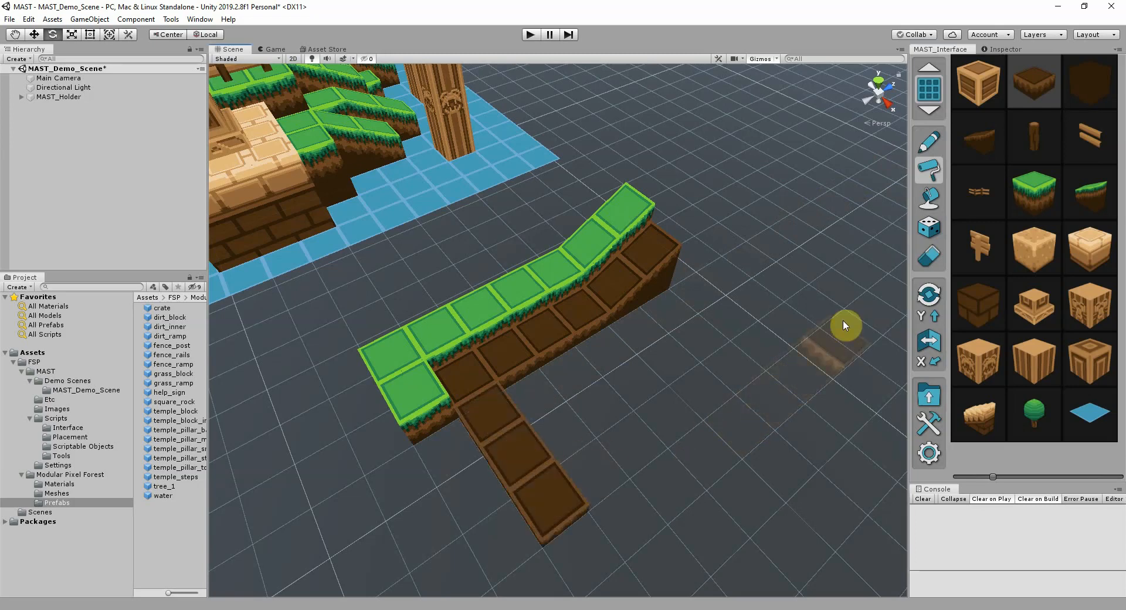
- Fill the open area on both sides of the dirt branch with grass blocks using the area painting tool
left_click(929, 201)
left_click_drag(592, 375, 608, 337, "alt")
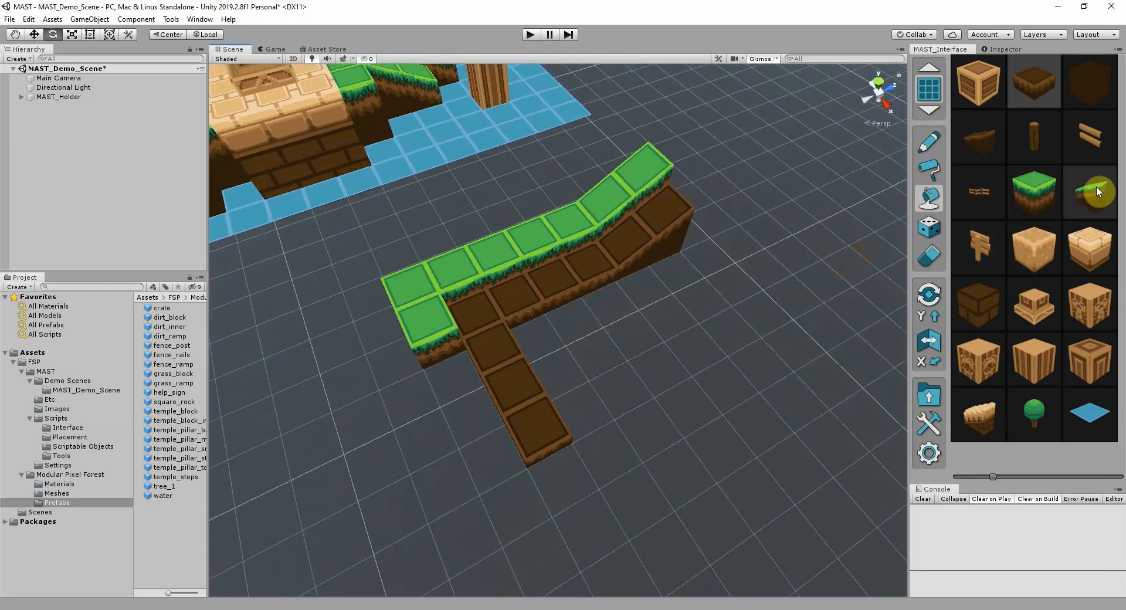
left_click(1036, 195)
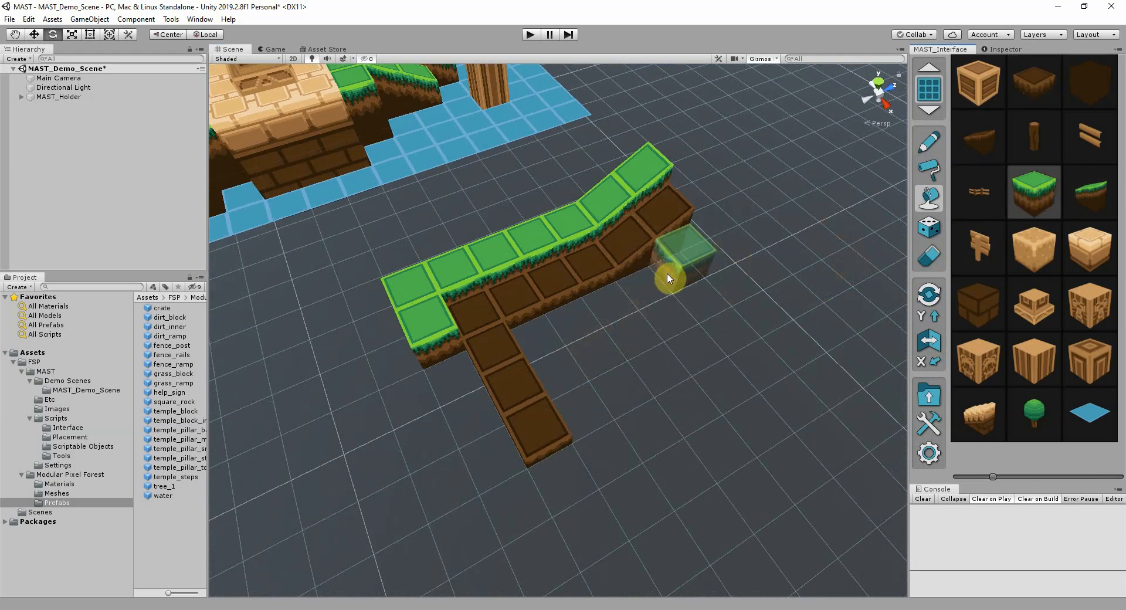
left_click_drag(673, 269, 505, 462)
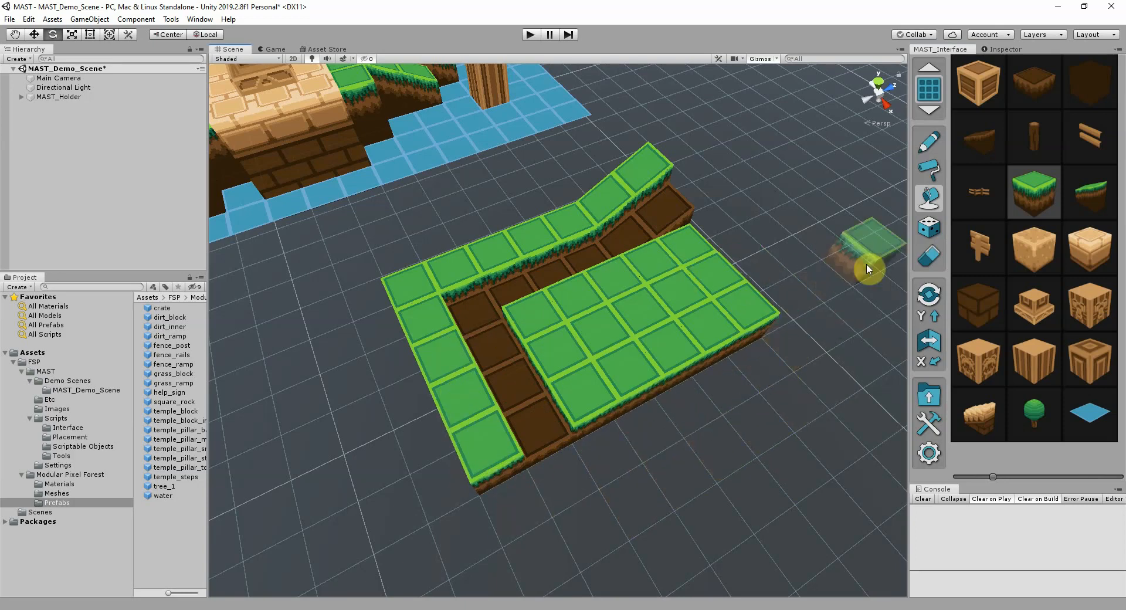
- Erase the outer grass blocks of the filled area, leaving only those along the dirt paths
left_click(925, 259)
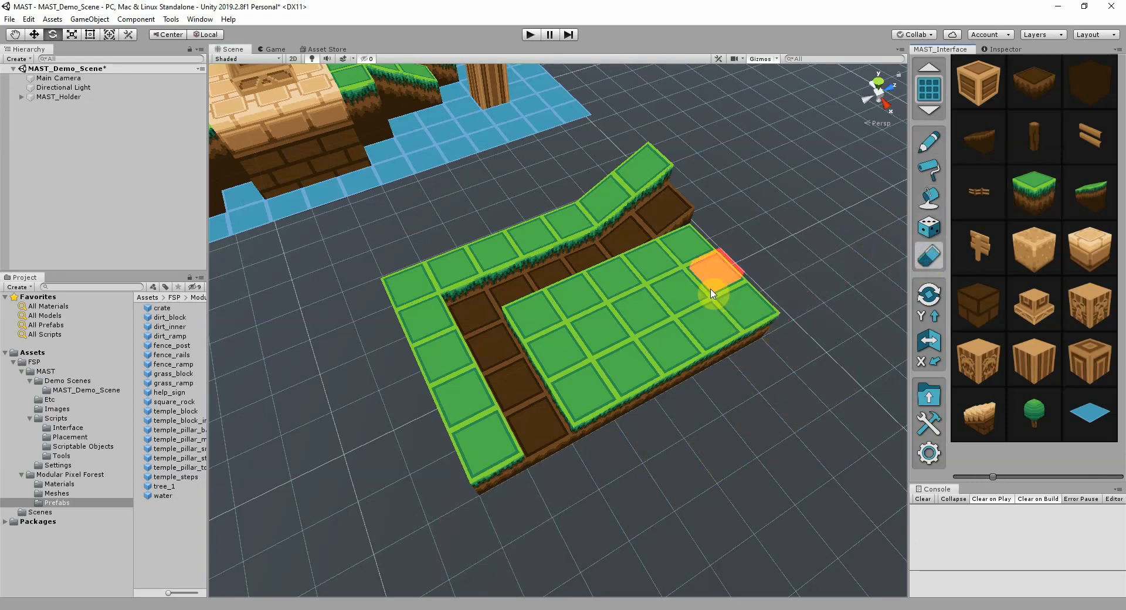
left_click_drag(709, 294, 633, 325)
mouse_move(747, 306)
left_mouse_down()
mouse_move(634, 368)
mouse_move(582, 334)
left_mouse_up()
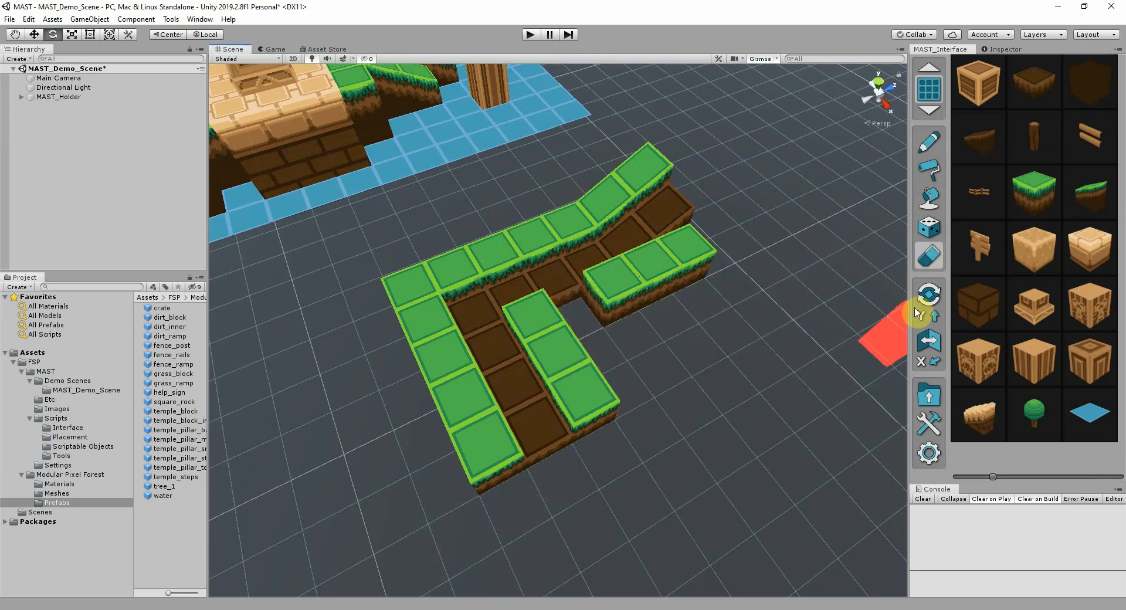
- Rebuild the erased area with individually drawn grass blocks and two grass ramps at its far outer corner
left_click(1030, 189)
left_click(929, 141)
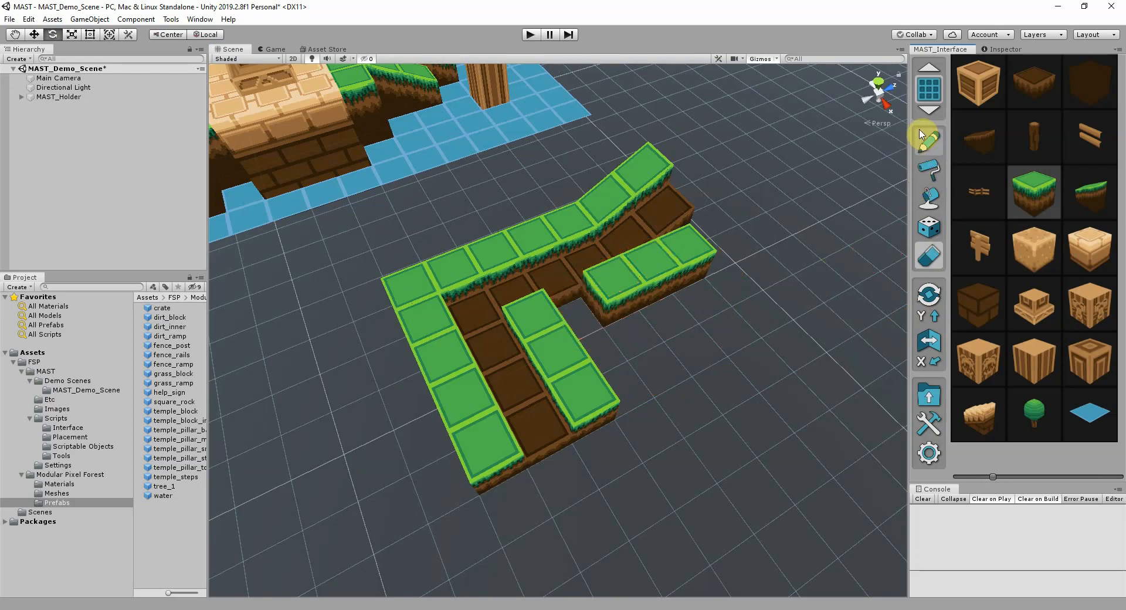
left_click_drag(593, 317, 648, 284)
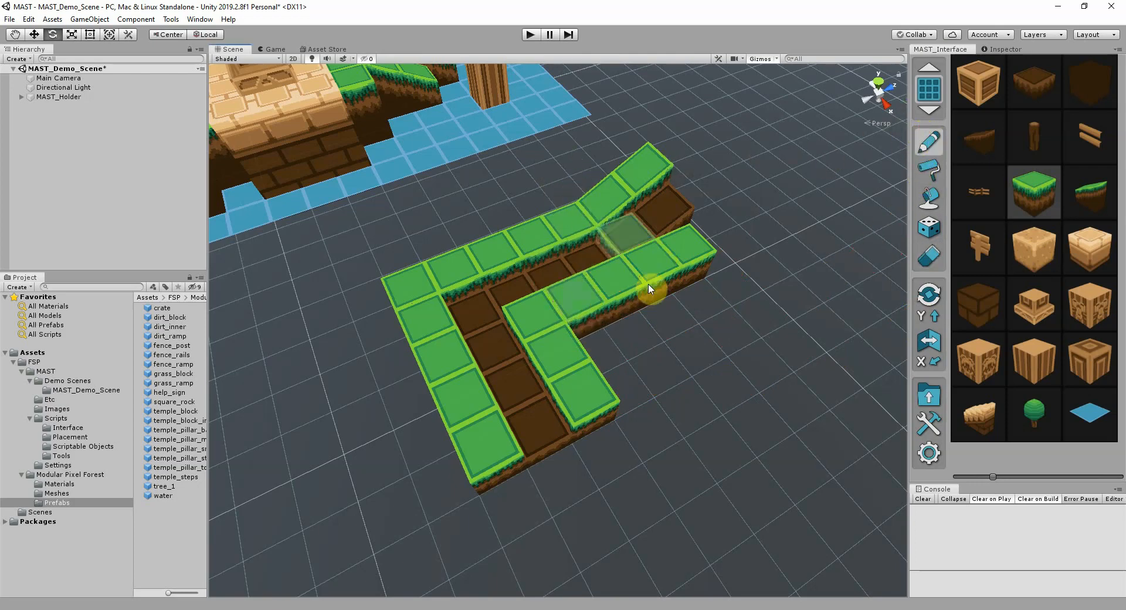
left_click(1089, 191)
mouse_move(648, 327)
left_mouse_down()
mouse_move(669, 319)
mouse_move(695, 354)
left_mouse_up()
left_click(1035, 192)
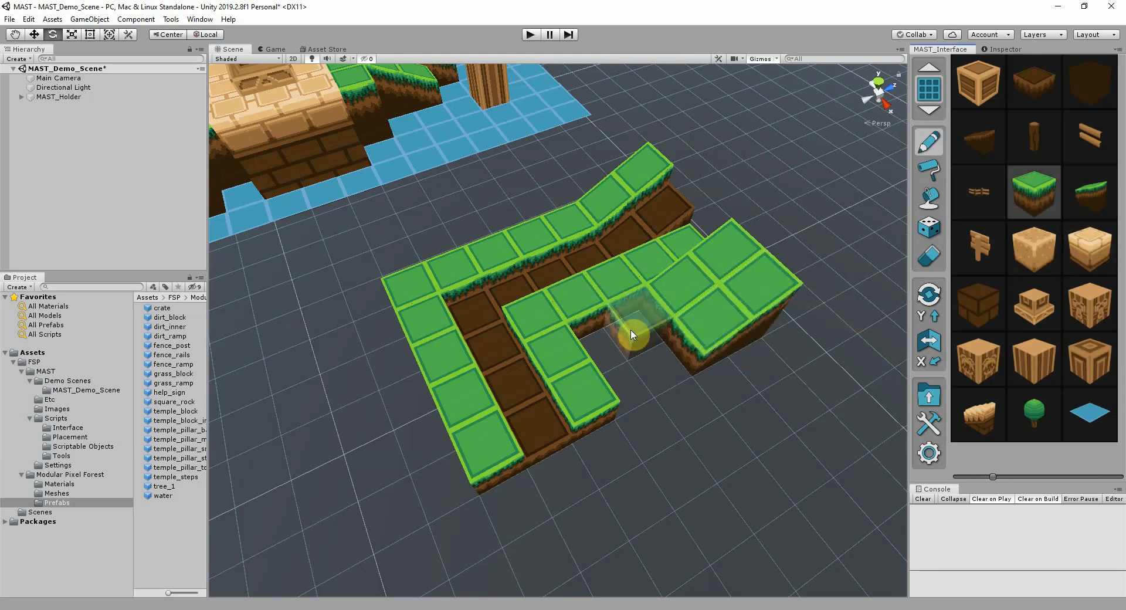
mouse_move(611, 346)
left_mouse_down()
mouse_move(663, 349)
mouse_move(618, 385)
mouse_move(645, 369)
left_mouse_up()
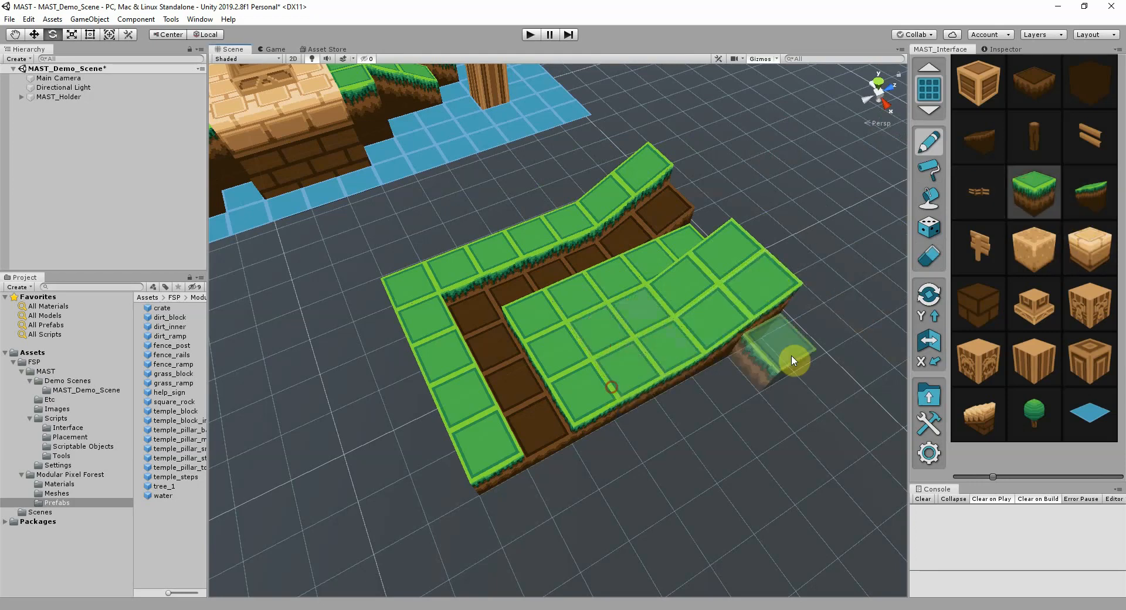
- Place three trees on the large grass area with the randomizer tool
left_click(1033, 189)
left_click(928, 227)
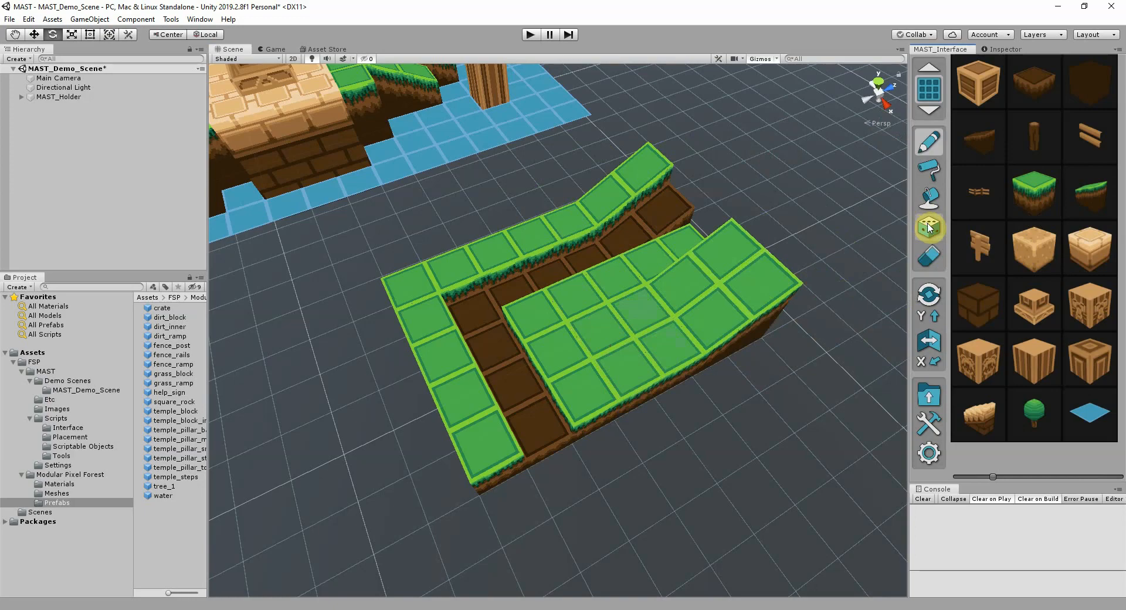
left_click(998, 413)
left_click_drag(804, 367, 636, 410, "alt")
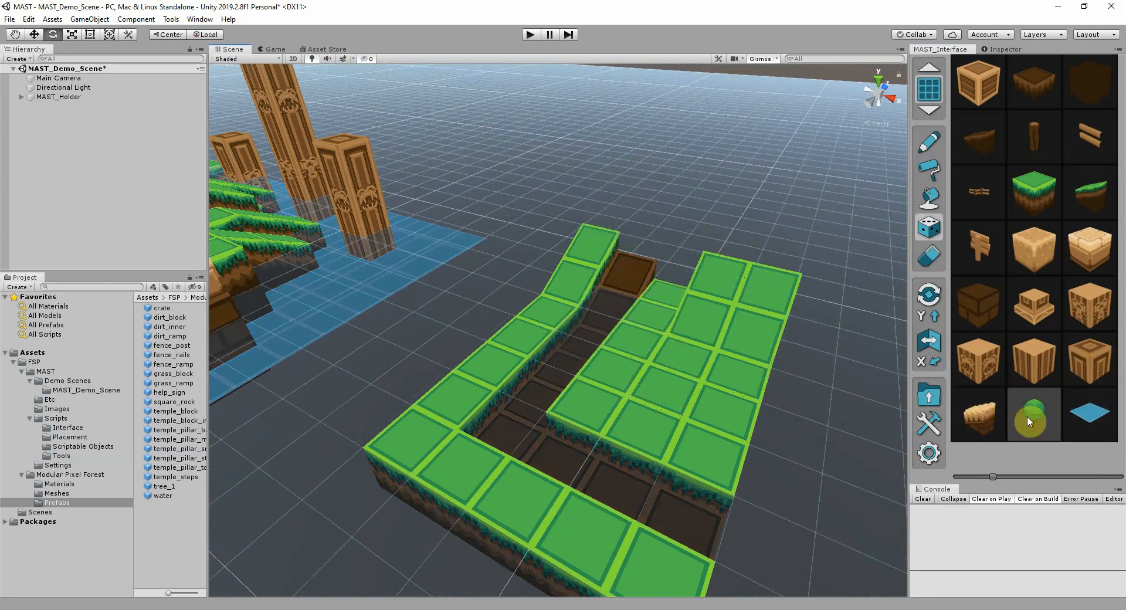
left_click_drag(648, 381, 558, 344, "alt")
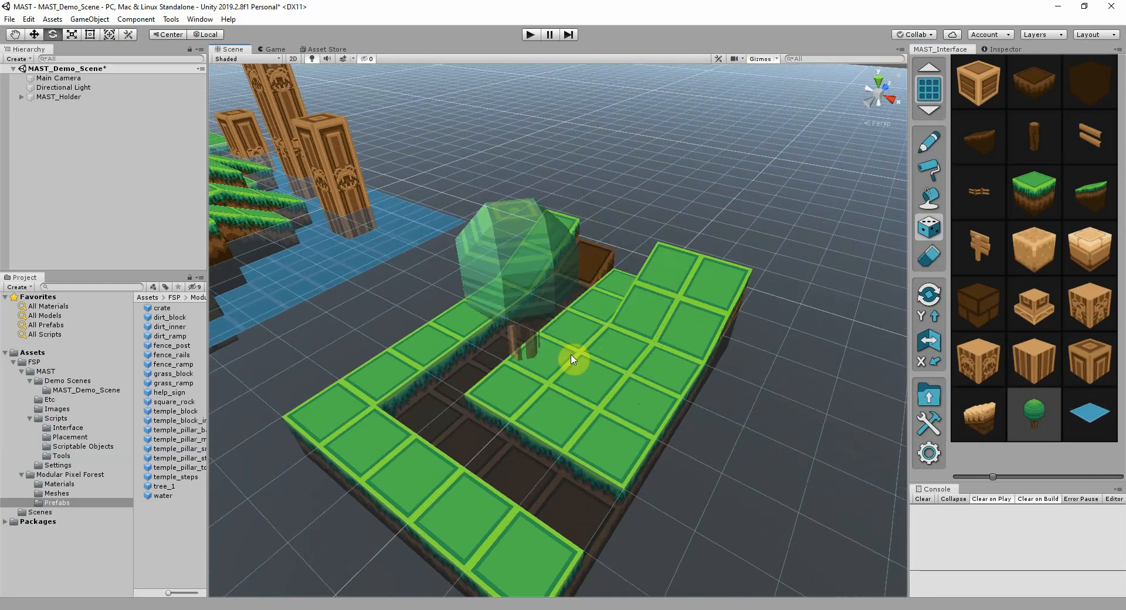
left_click(597, 356)
left_click(610, 410)
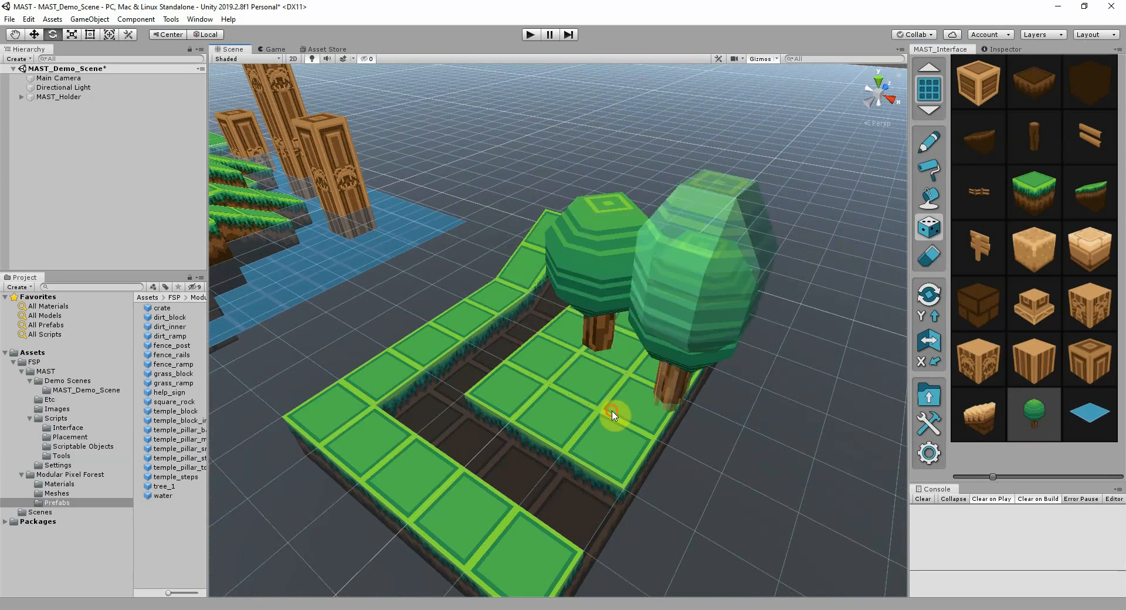
left_click(552, 426)
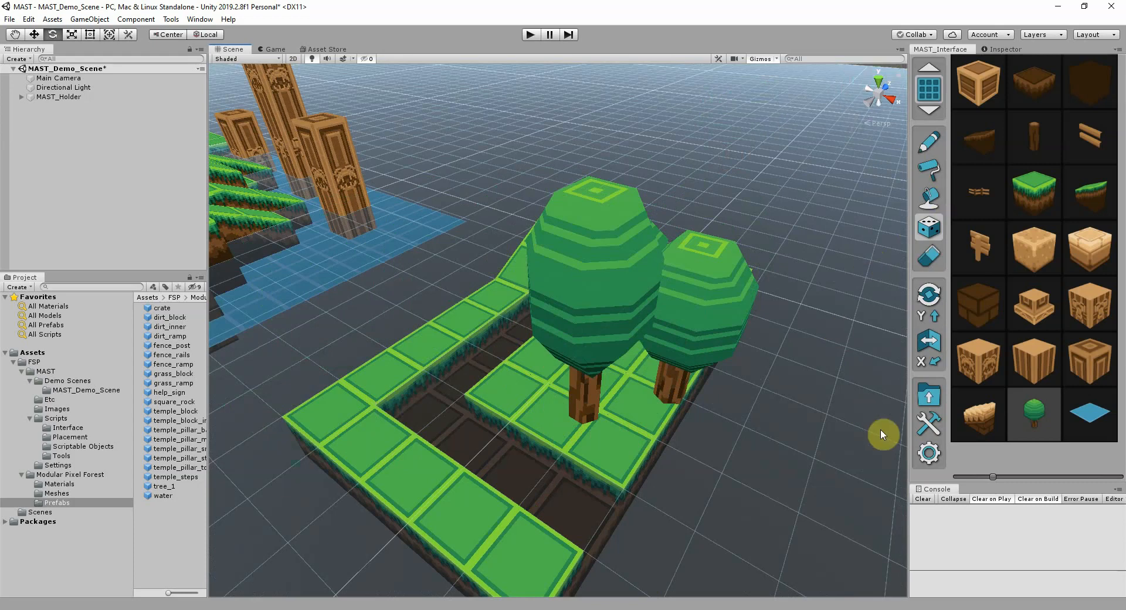
- Disable Snap to Grid in the MAST placement settings and move the settings window clear of the new terrain
left_click(929, 456)
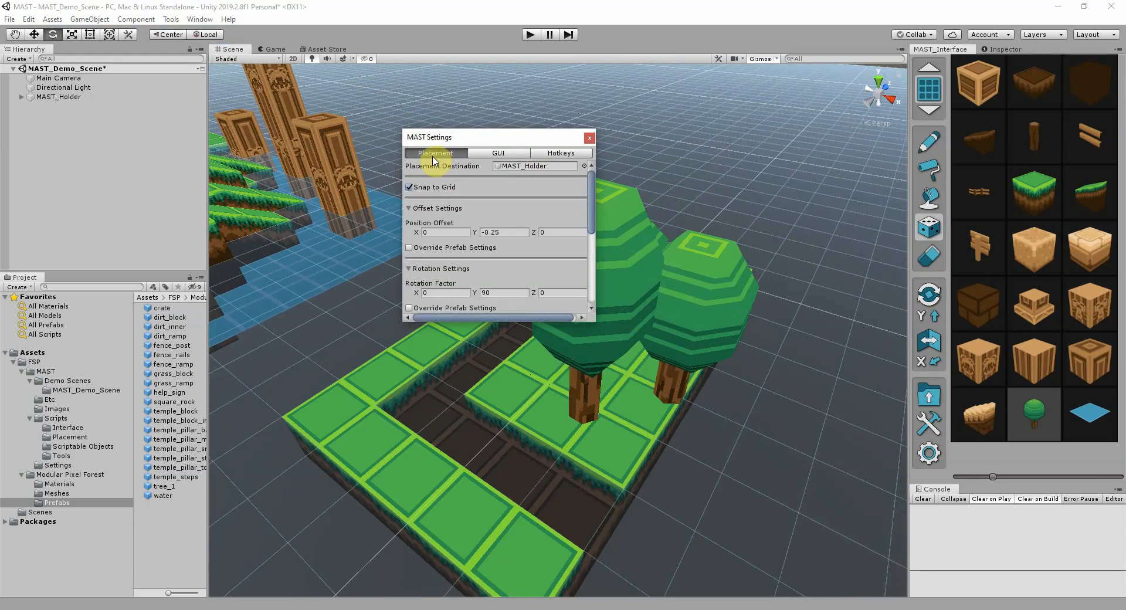
left_click(410, 187)
left_click_drag(486, 135, 763, 46)
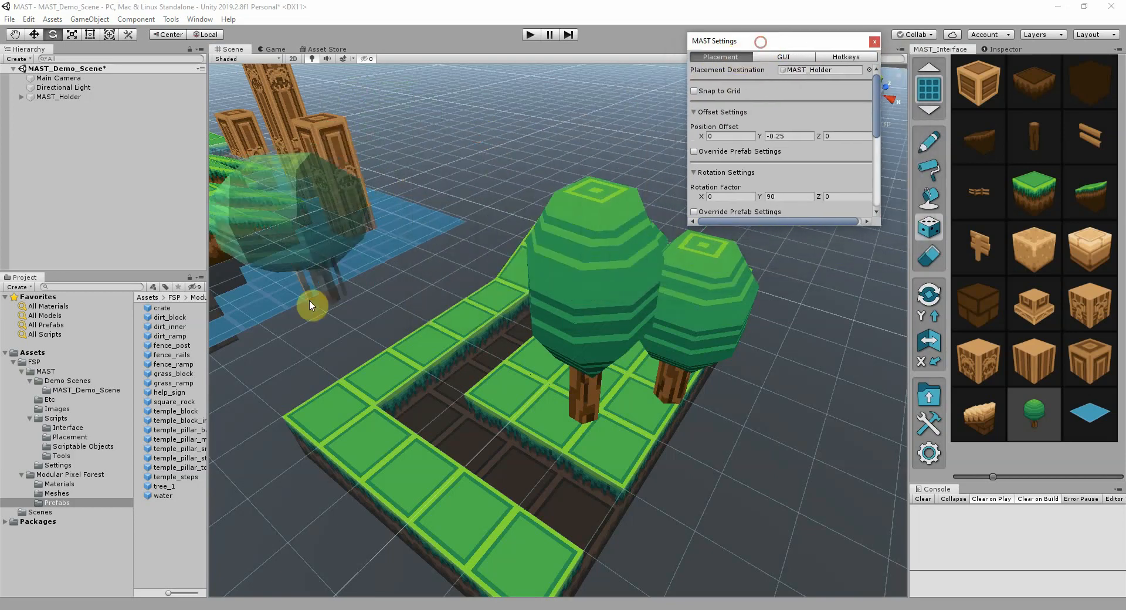
- Place three more randomized trees freely along the outer L-shaped grass strip
left_click(314, 401)
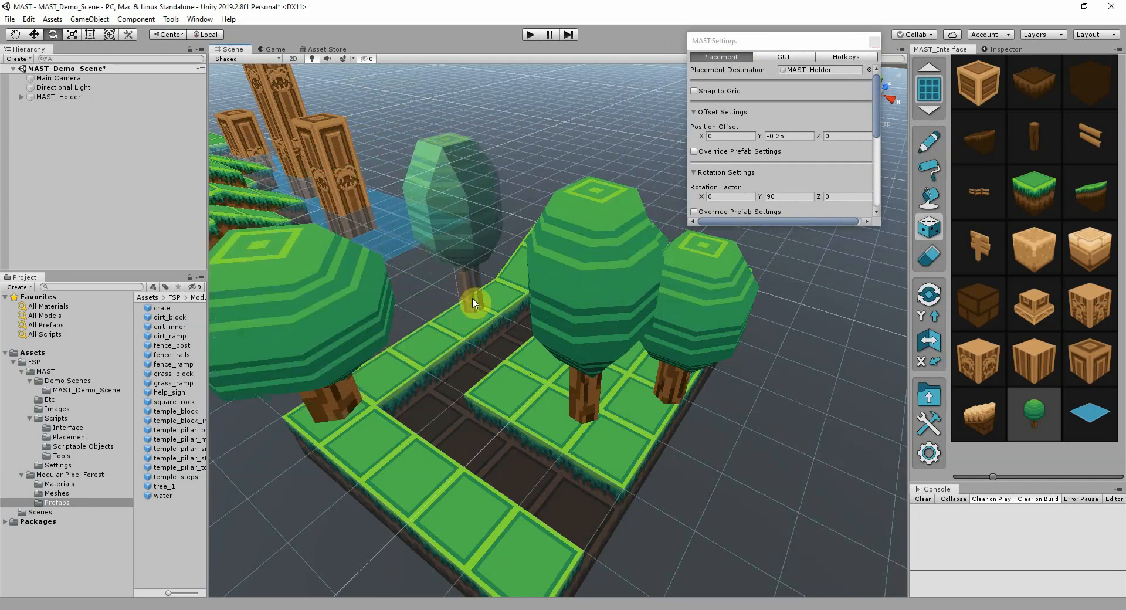
left_click(498, 297)
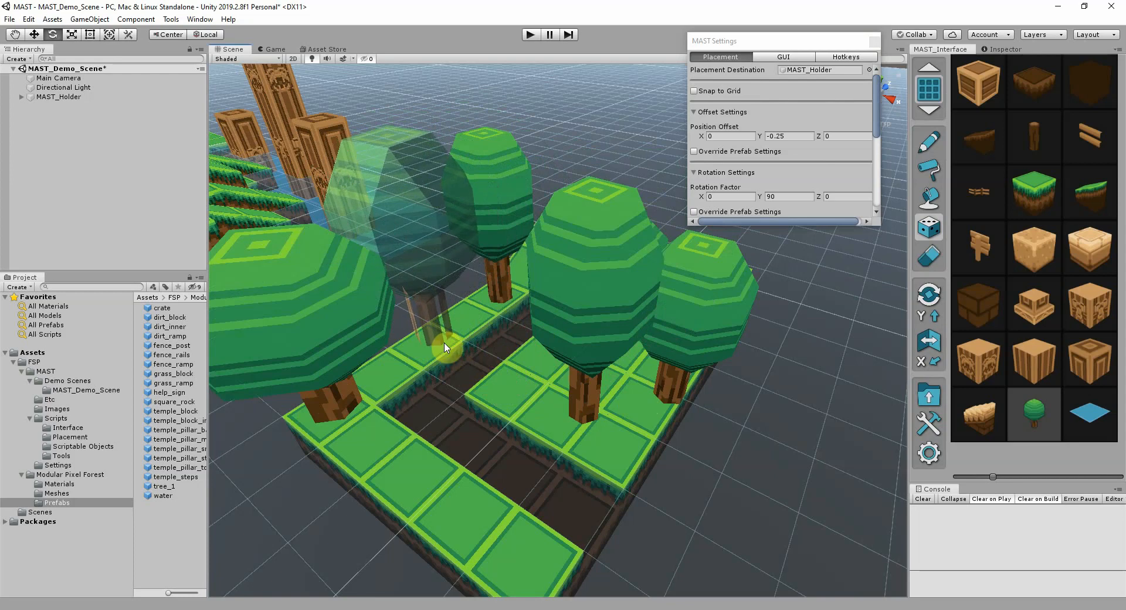
left_click(505, 562)
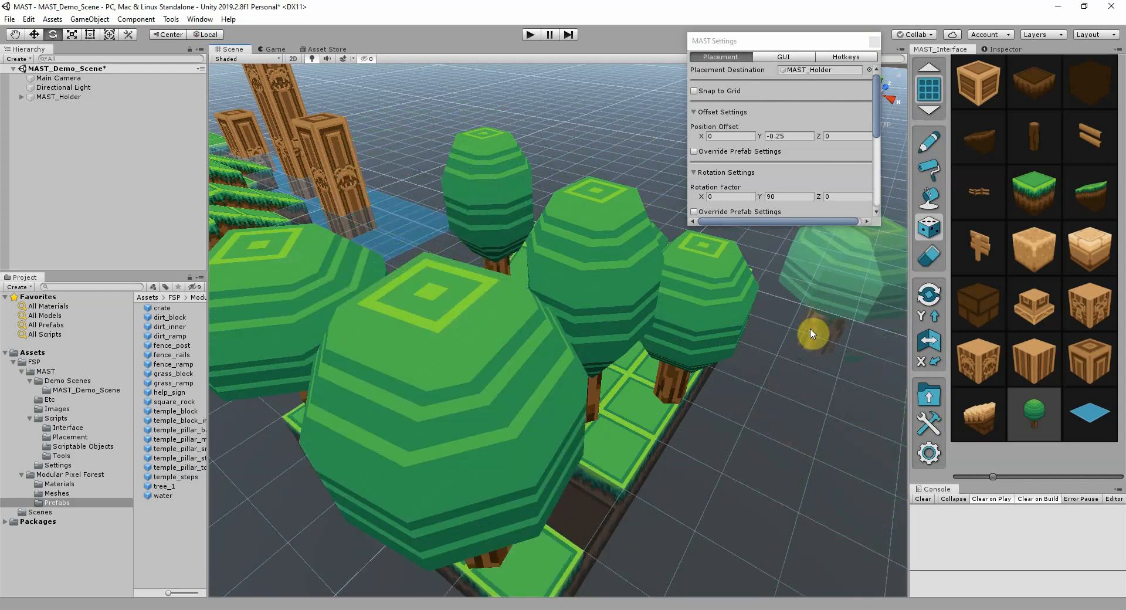
left_click_drag(762, 359, 702, 352, "alt")
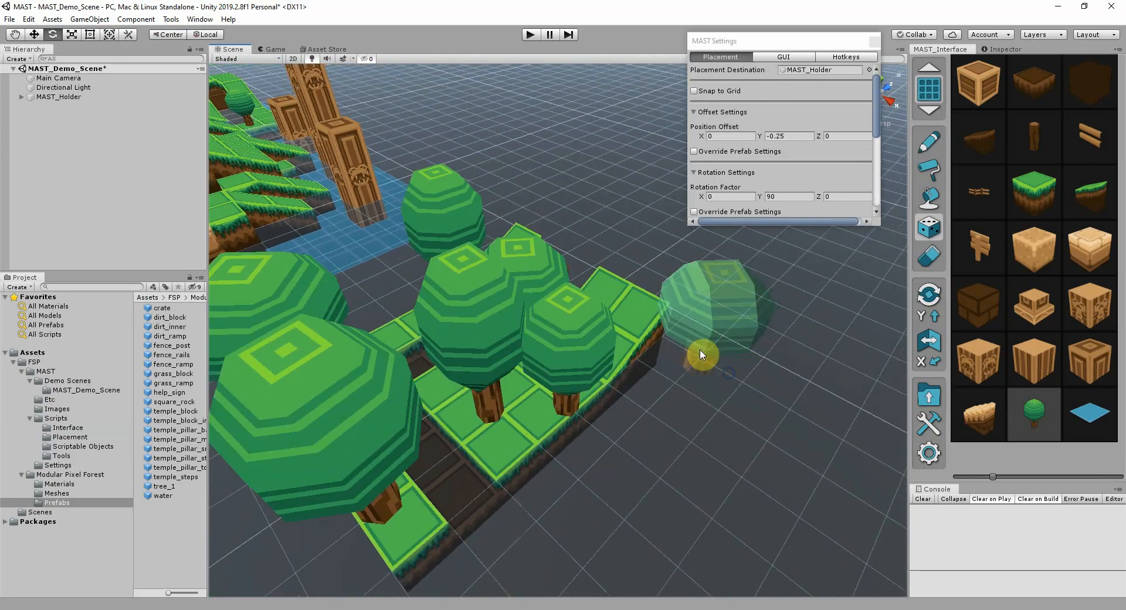
- Undo the trees, ramps, filled grass and dirt branch, back to the four-block dirt row with two grass blocks
left_click_drag(724, 429, 771, 368, "alt")
key("ctrl+z")
key("ctrl+z")
key("ctrl+z")
key("ctrl+z")
key("ctrl+z")
key("ctrl+z")
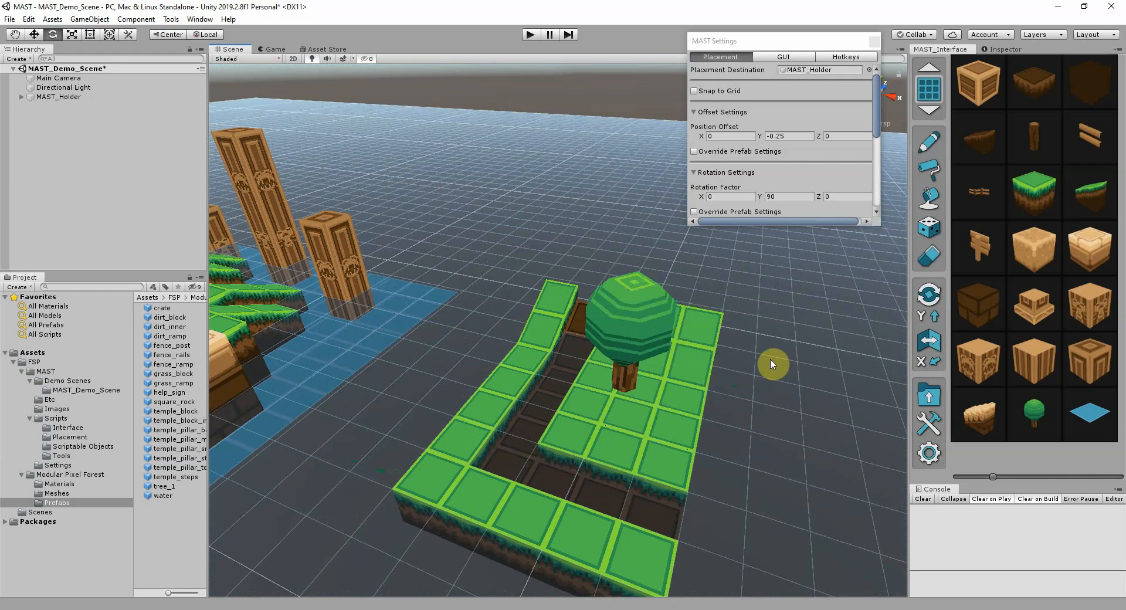
key("ctrl+z")
key("ctrl+z")
key("ctrl+z")
key("ctrl+z")
key("ctrl+z")
key("ctrl+z")
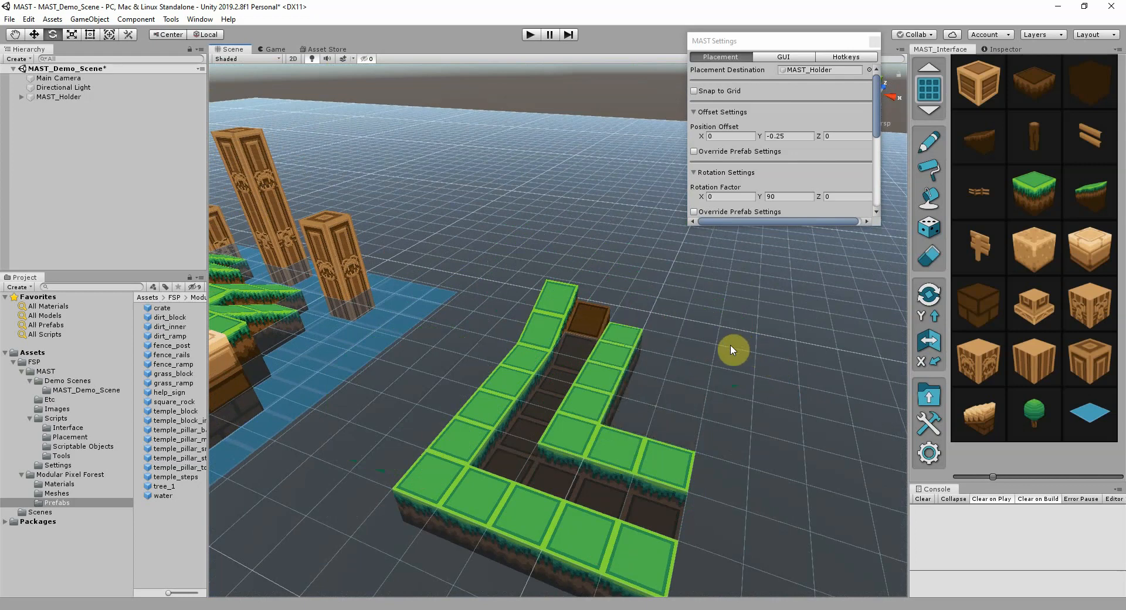
key("ctrl+z")
key("ctrl+z")
key("ctrl+z")
key("ctrl+z")
key("ctrl+z")
key("ctrl+z")
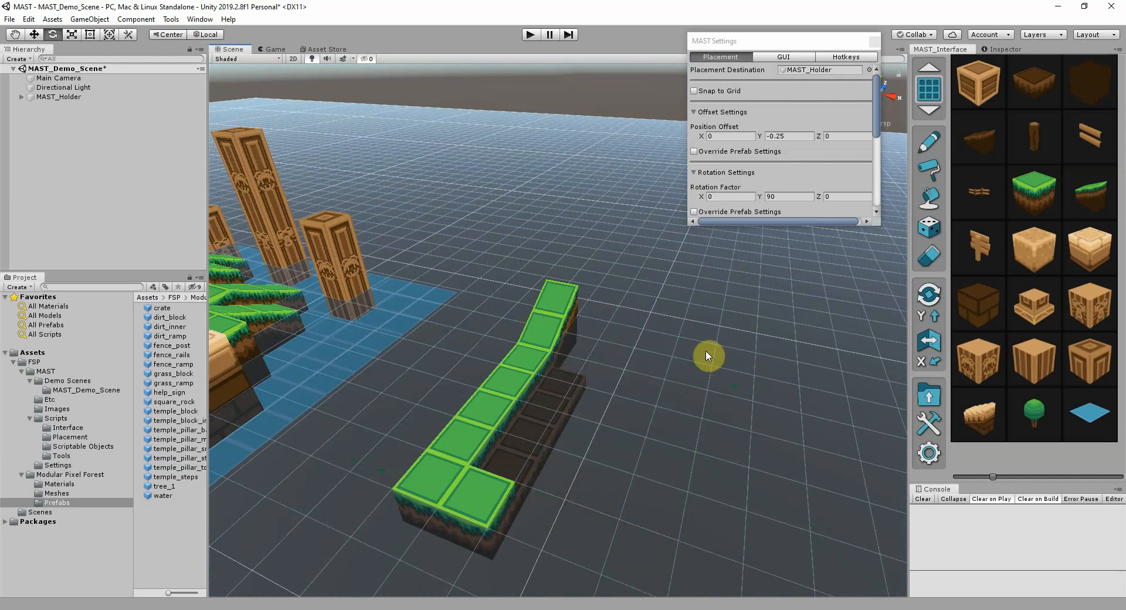
key("ctrl+z")
key("ctrl+z")
key("ctrl+z")
key("ctrl+z")
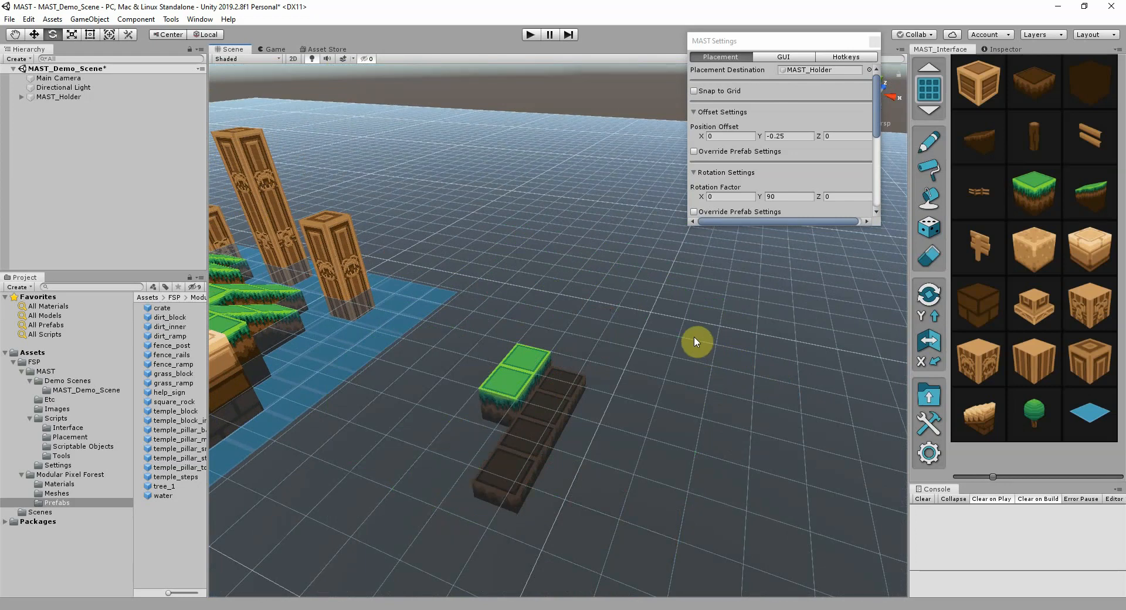
- Undo the remaining four-block dirt row and its two grass blocks
key("ctrl+z")
key("ctrl+z")
key("ctrl+z")
key("ctrl+z")
key("ctrl+z")
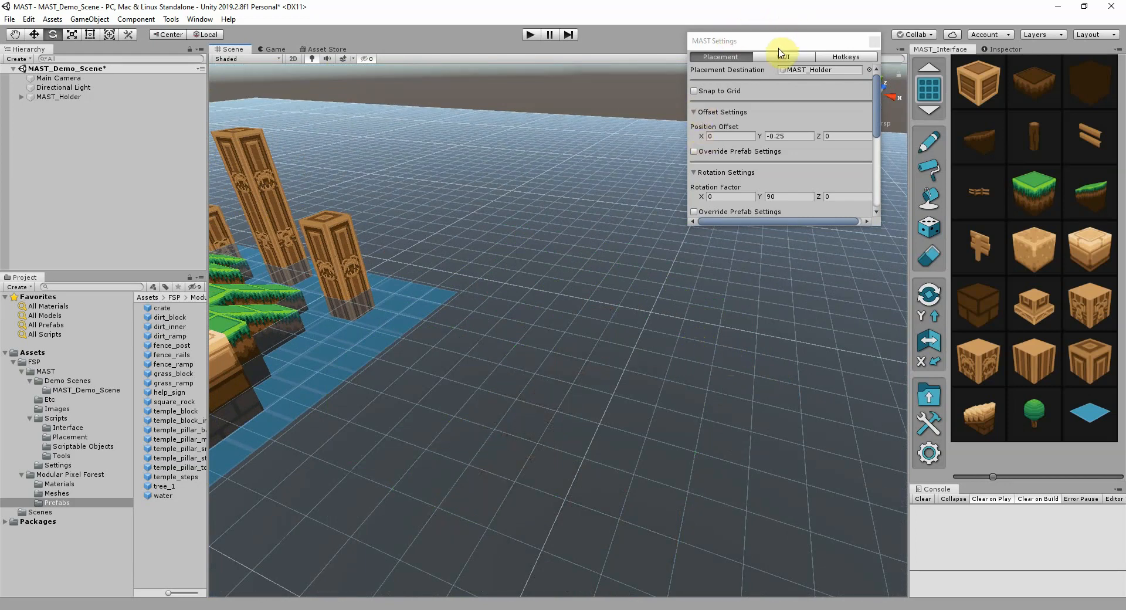
- Move the MAST settings window further into the scene view and set the Y position offset to 0
left_click_drag(783, 42, 714, 100)
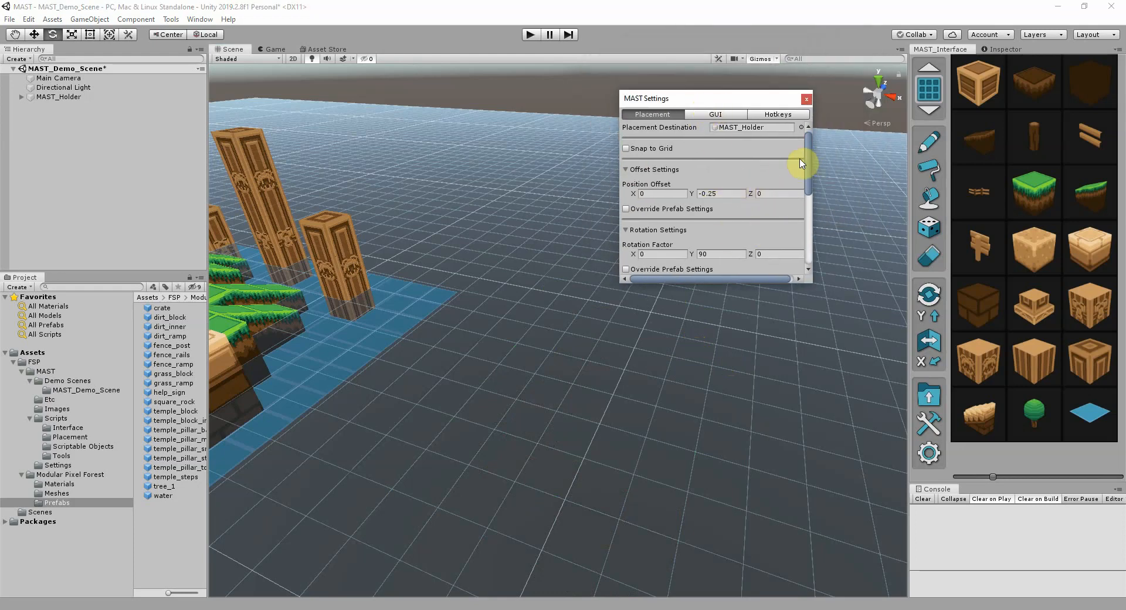
scroll(810, 173, "down", 2)
scroll(806, 176, "up", 2)
left_click(719, 193)
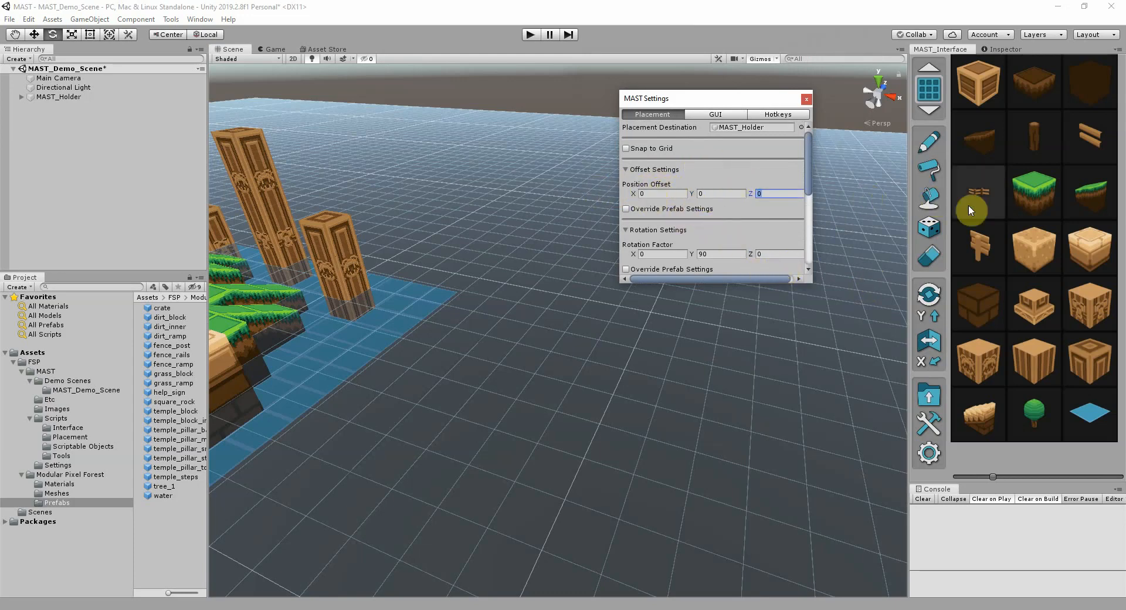
- Enable Snap to Grid and place one grass block on the empty grid beside the water
left_click(1038, 192)
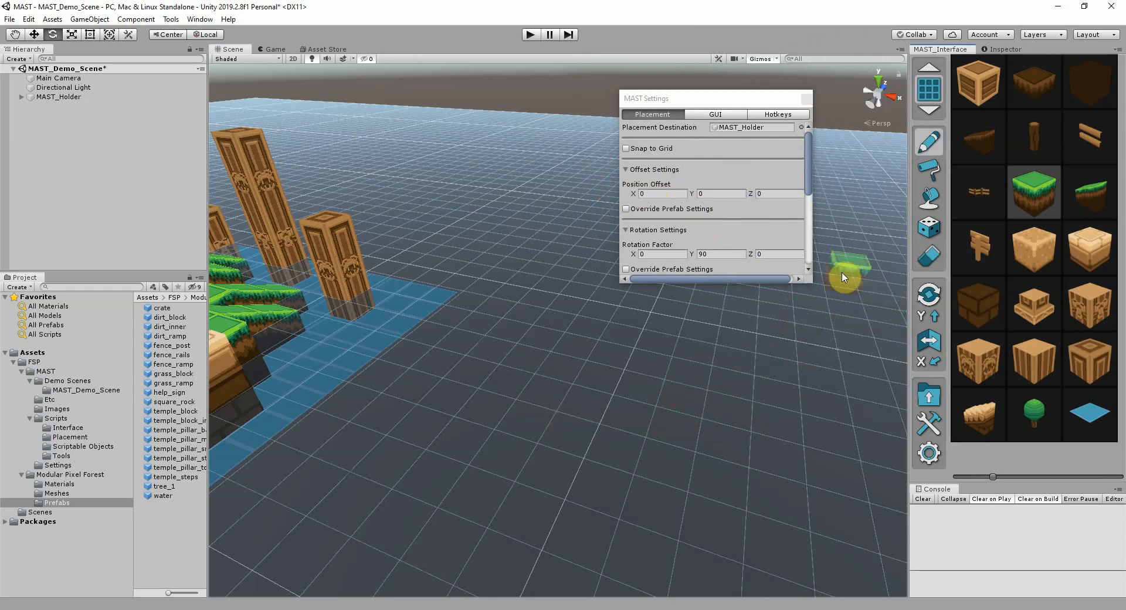
left_click(626, 149)
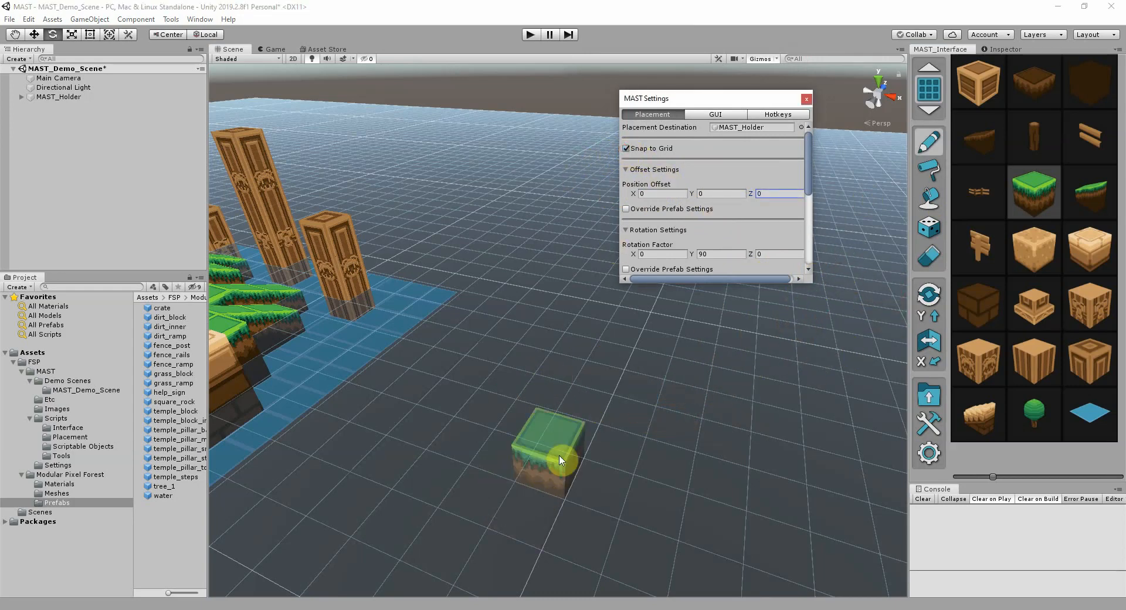
left_click(560, 467)
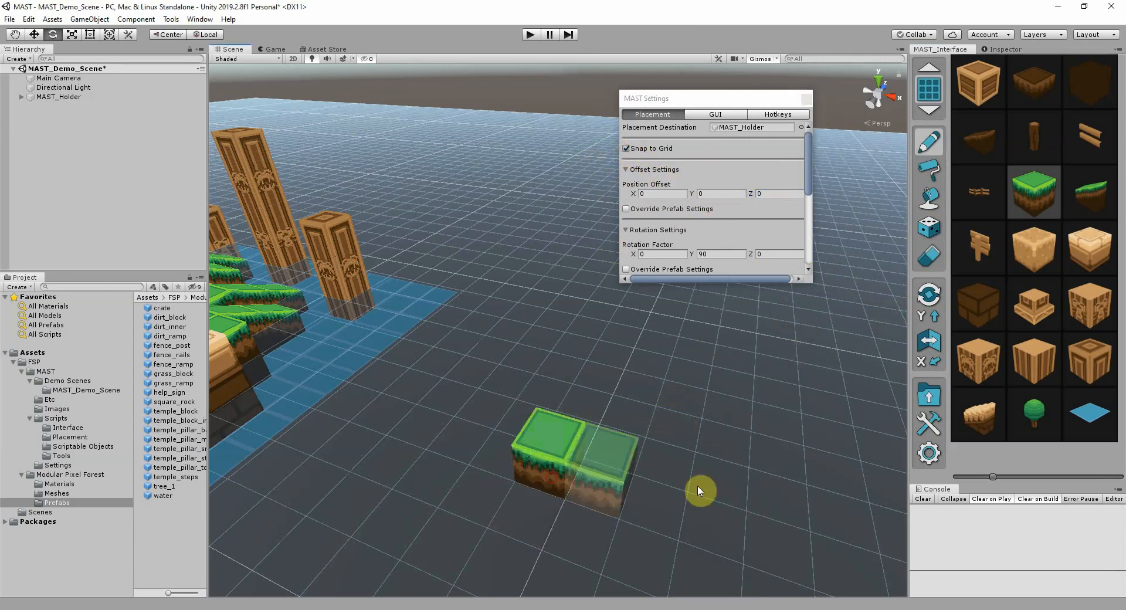
- Enable the position offset's prefab override with Y at 0.5 and place a raised grass block beside the first
left_click(626, 209)
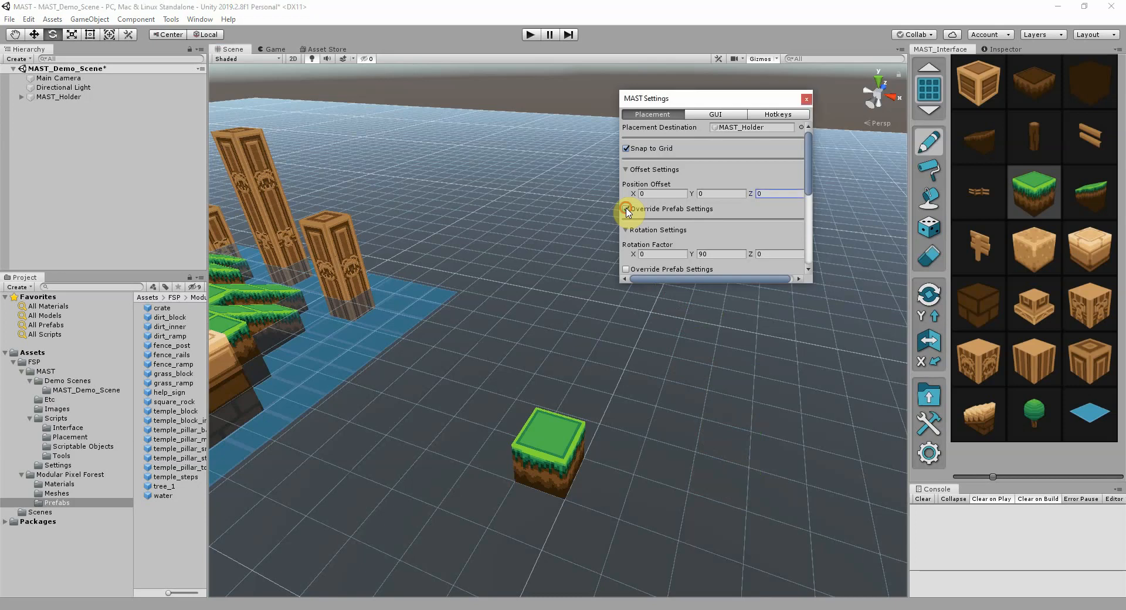
left_click(626, 209)
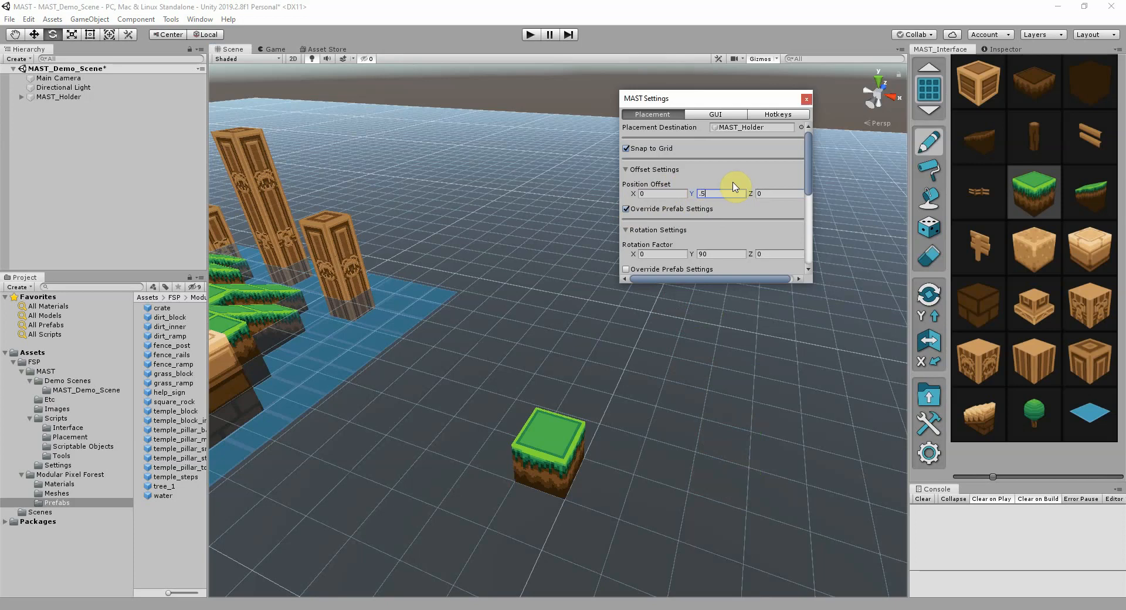
key("Tab")
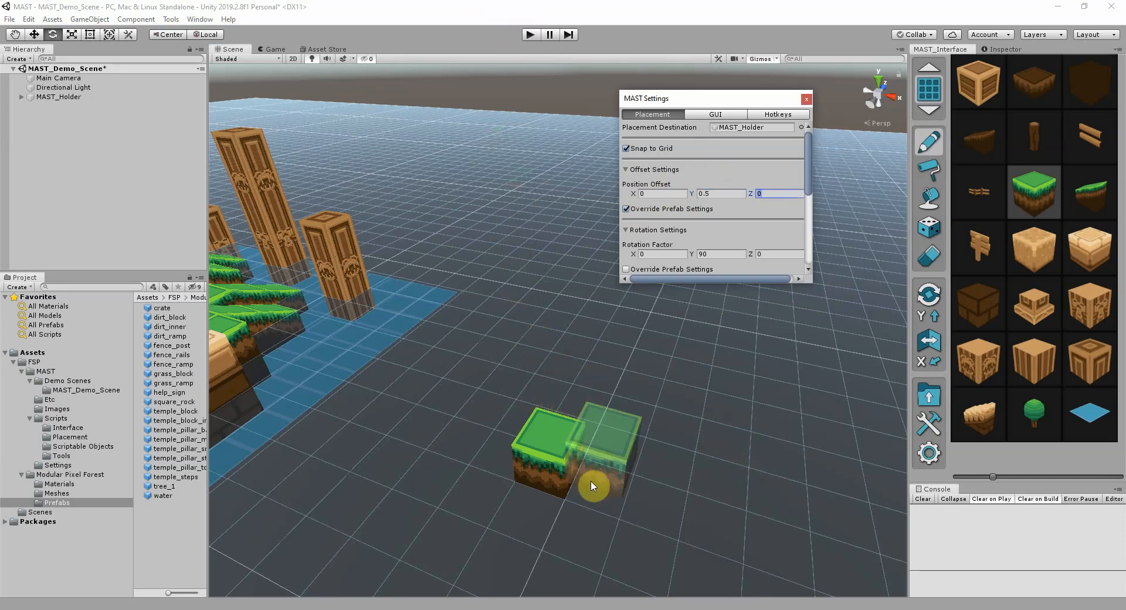
left_click(590, 480)
key("Escape")
left_click_drag(635, 502, 666, 495, "alt")
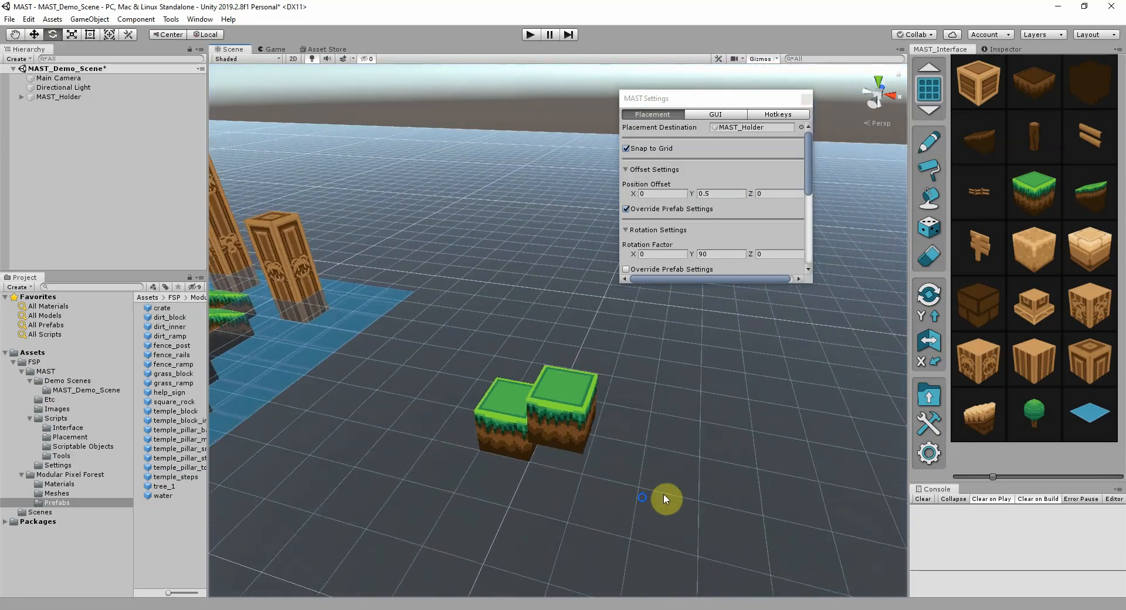
- Set the X and Z position offsets to 0.5 and place two more grass blocks near the first pair
left_click(663, 197)
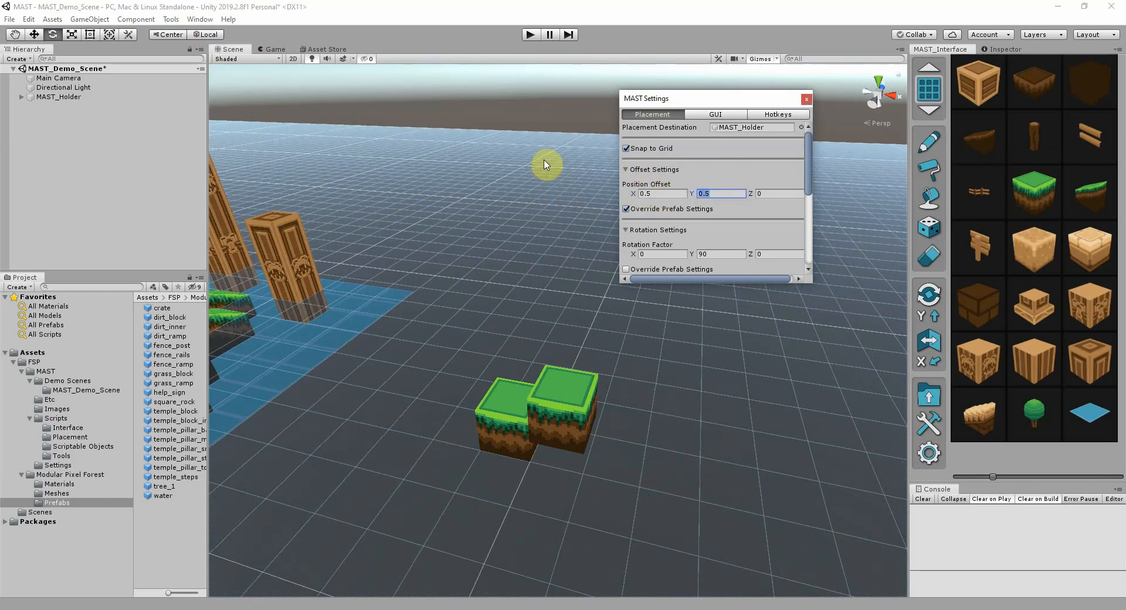
type(".5")
key("Tab")
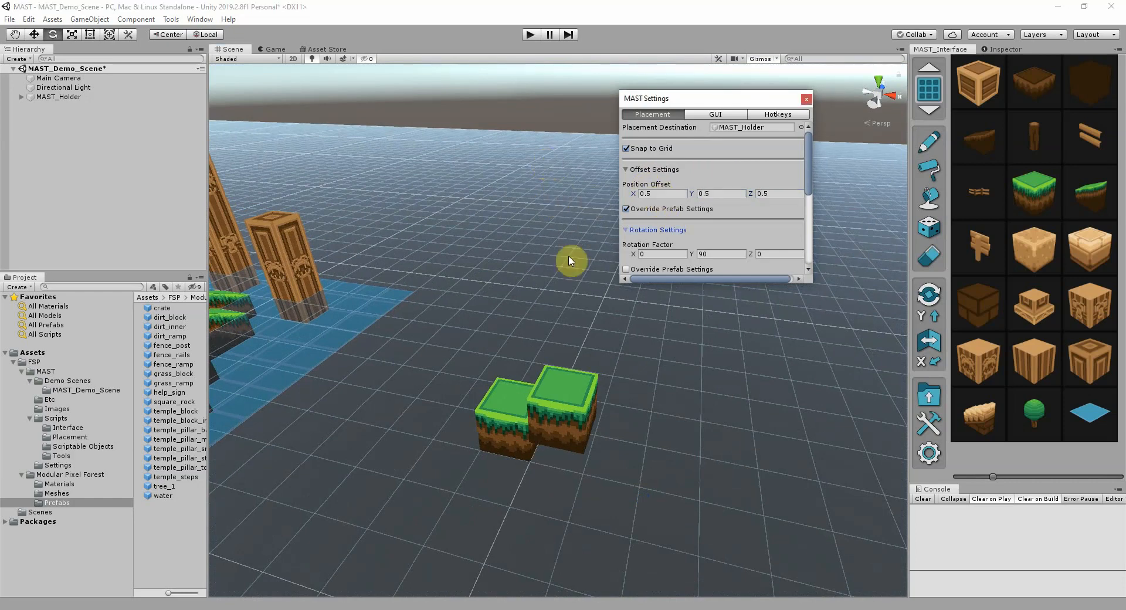
left_click(1046, 198)
left_click(611, 494)
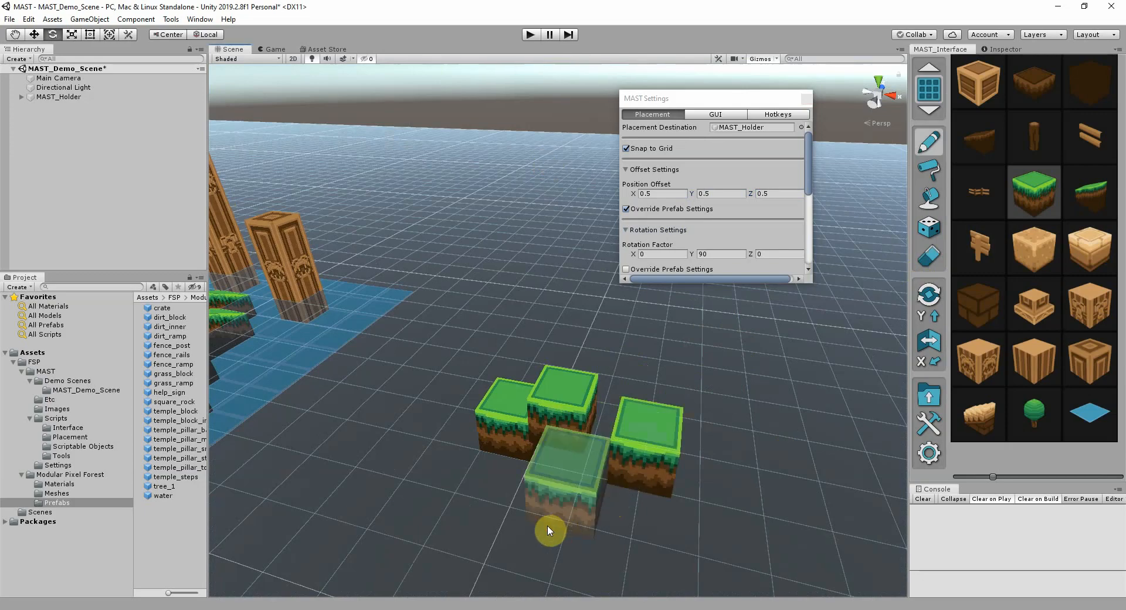
left_click(547, 525)
- Undo the placement of all four grass blocks
left_click_drag(389, 518, 620, 480, "alt")
key("ctrl+z")
key("ctrl+z")
key("ctrl+z")
key("ctrl+z")
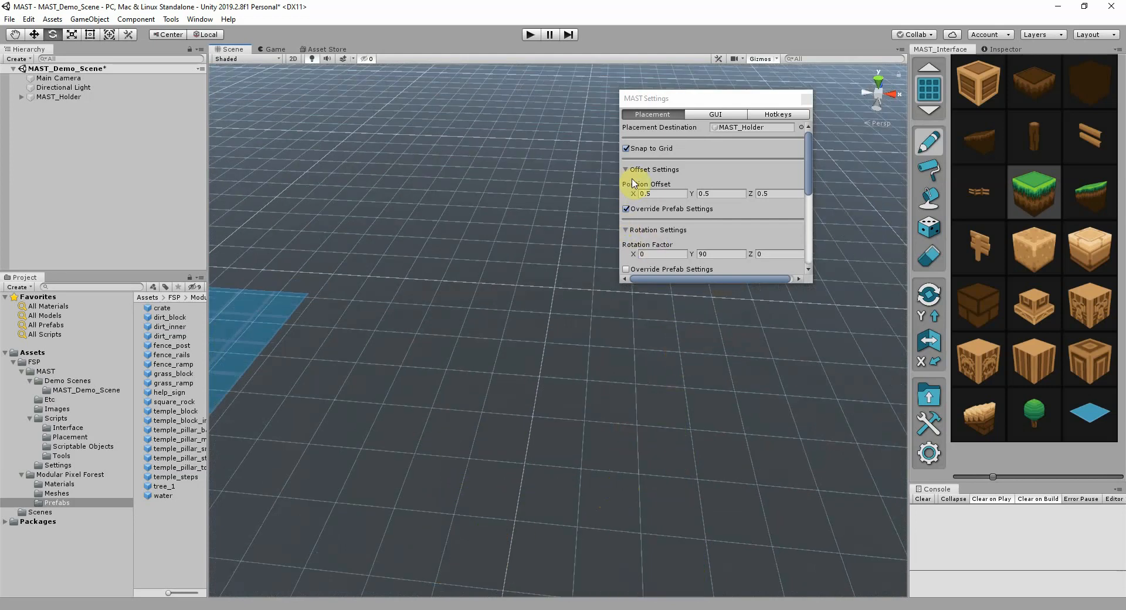
- Reset the X, Y and Z position offsets to 0, disable the offset's prefab override, and close the settings window
left_click(666, 192)
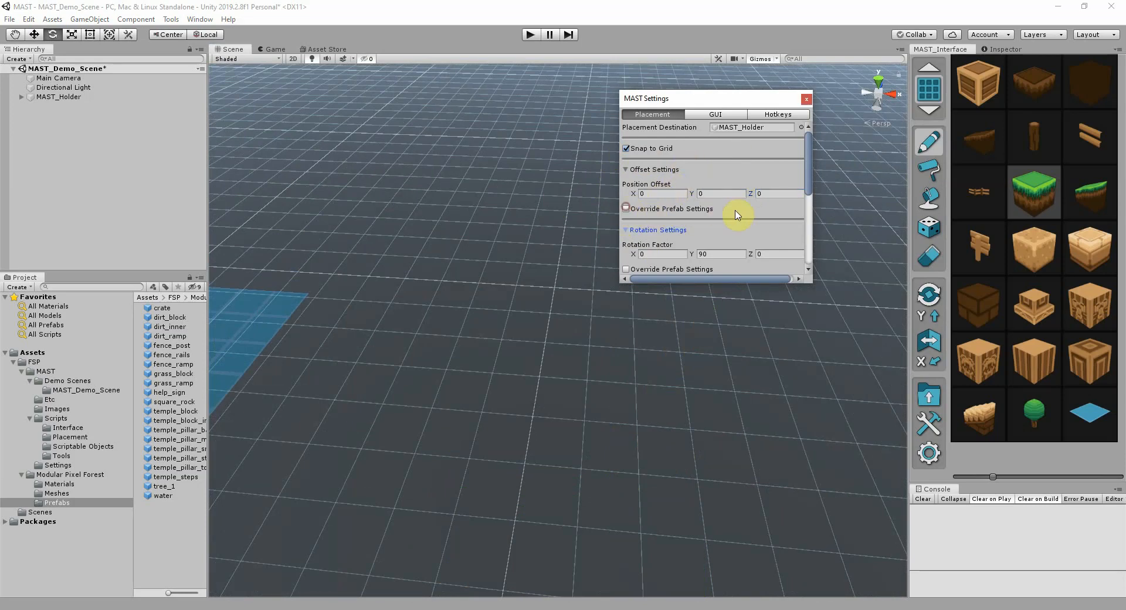
key("Escape")
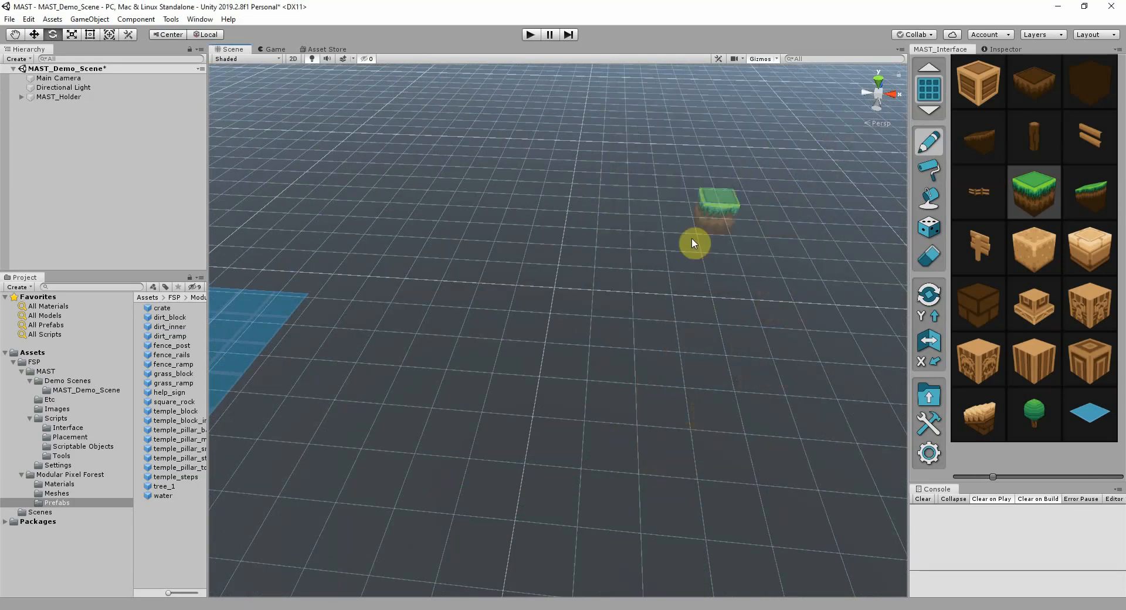
key("Escape")
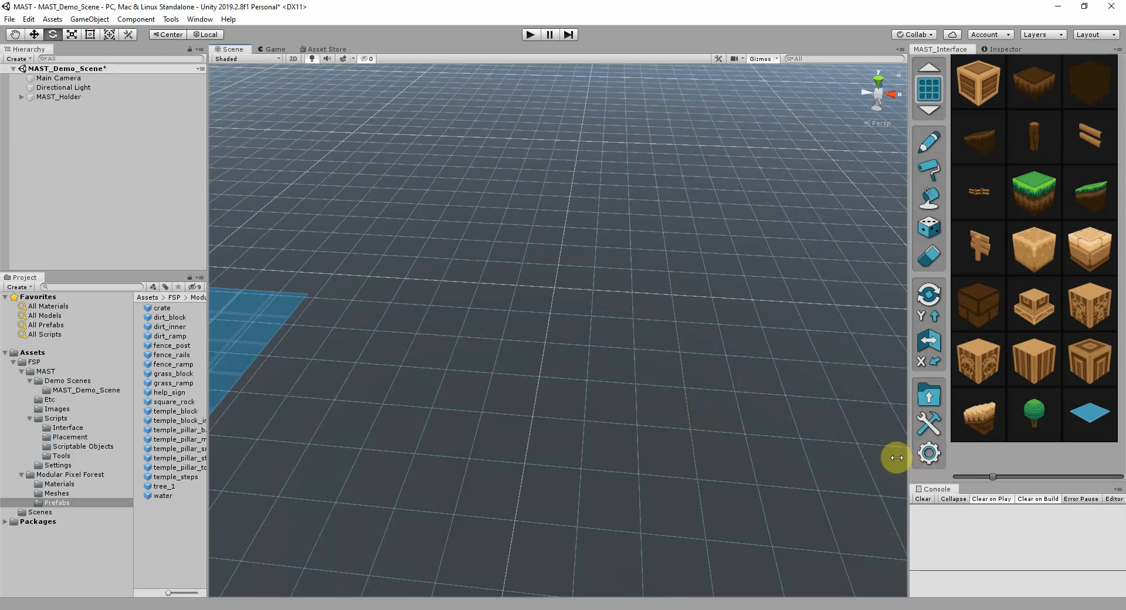
- Reopen the MAST settings at the rotation section and select the grass ramp prefab for drawing
left_click(929, 453)
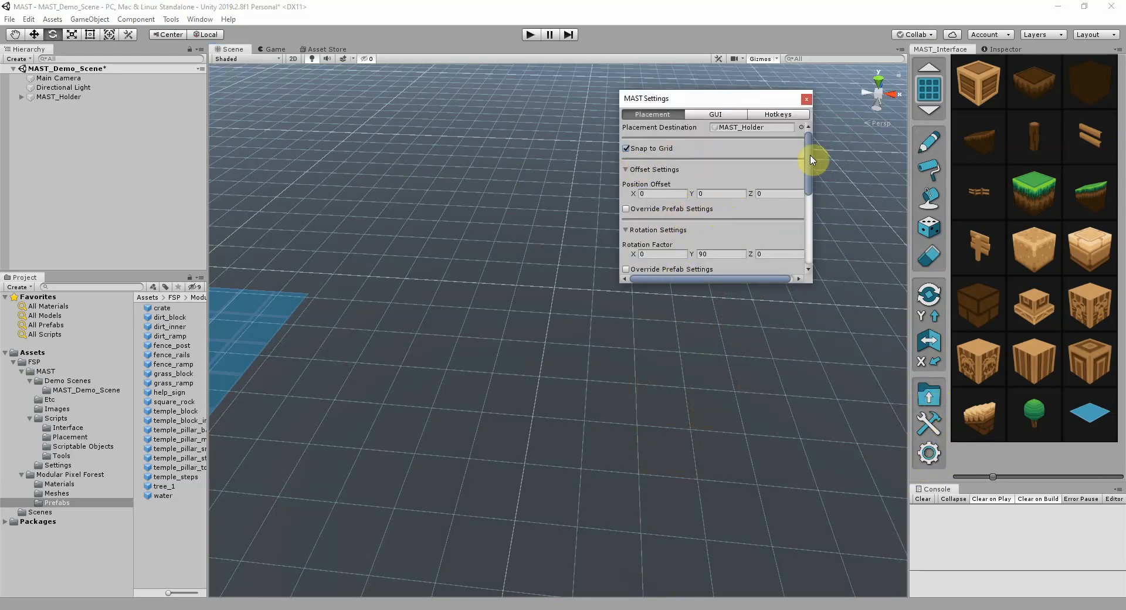
left_click_drag(804, 156, 804, 179)
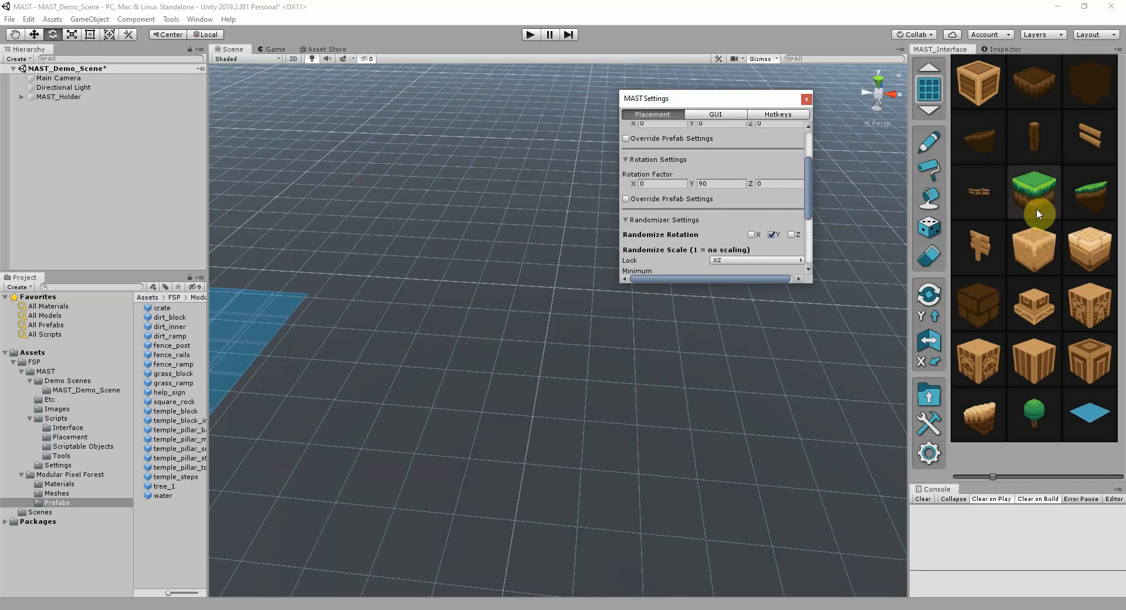
left_click(1015, 199)
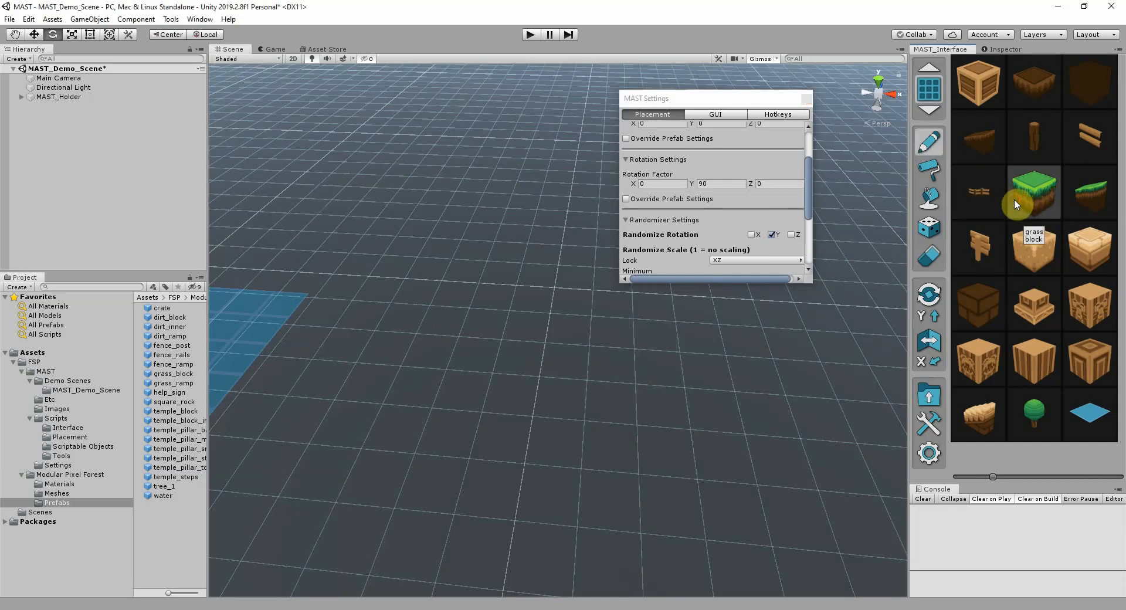
left_click(1091, 198)
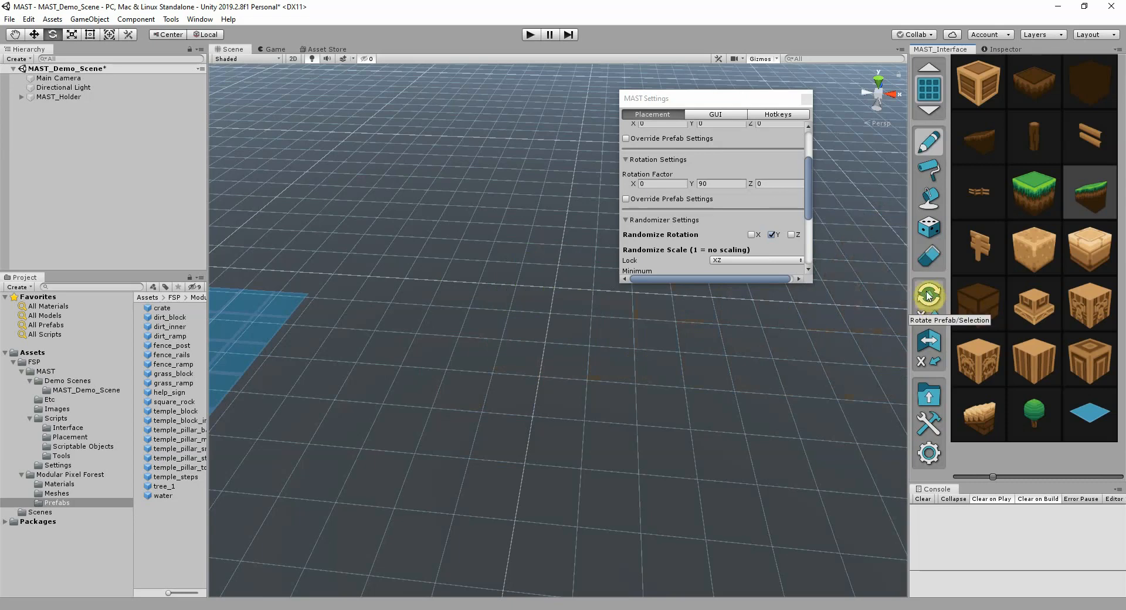
left_click(928, 315)
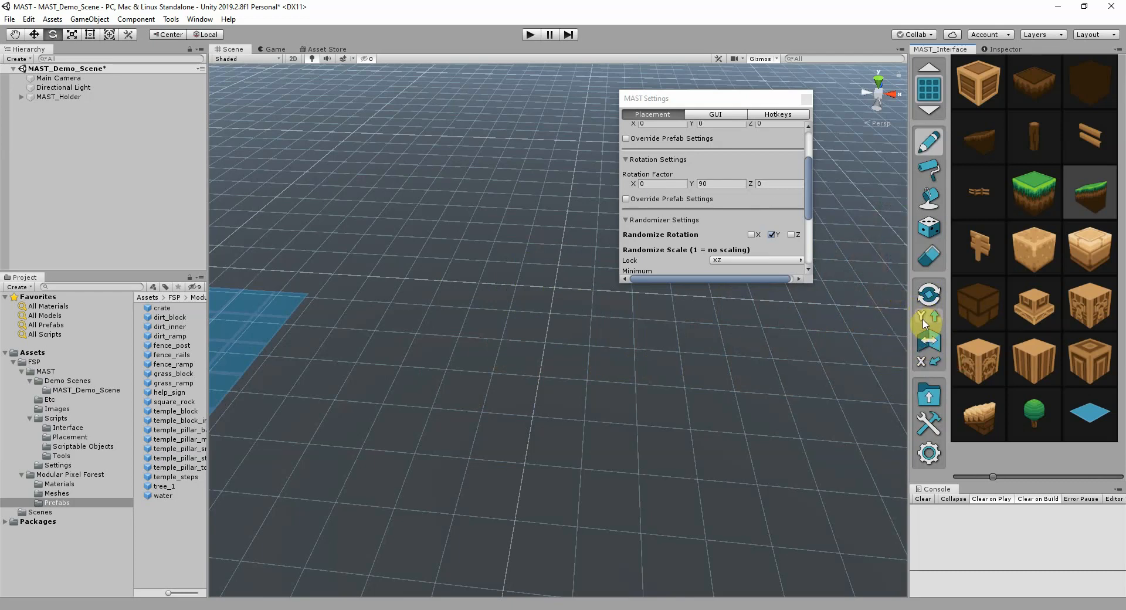
left_click(921, 321)
left_click(935, 363)
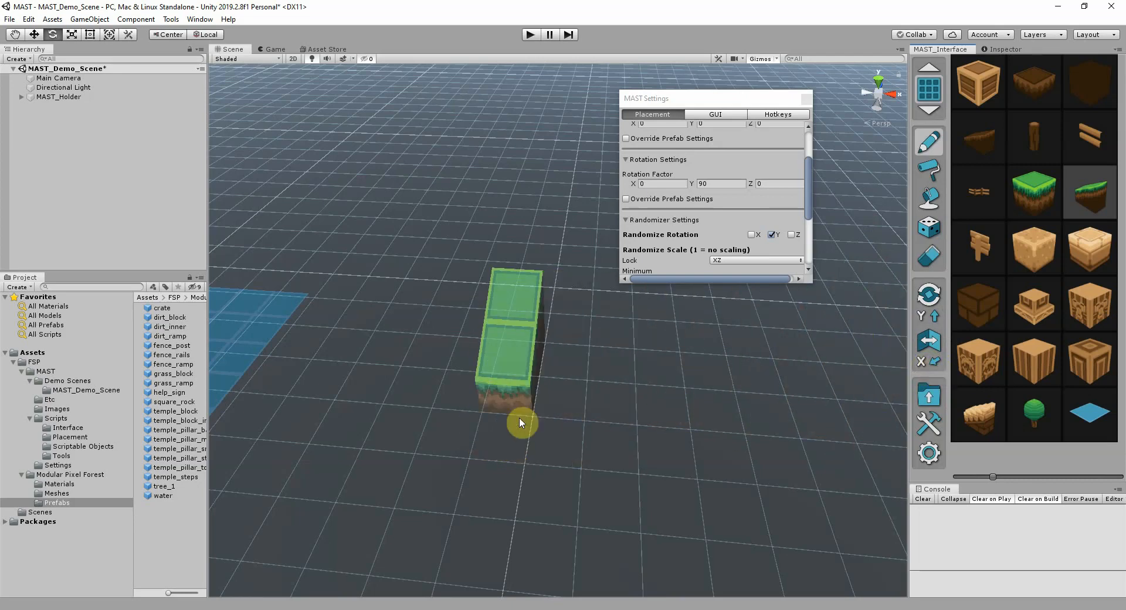
- Rotate the grass ramp preview repeatedly around the Y axis without placing it
key("space")
key("space")
key("space")
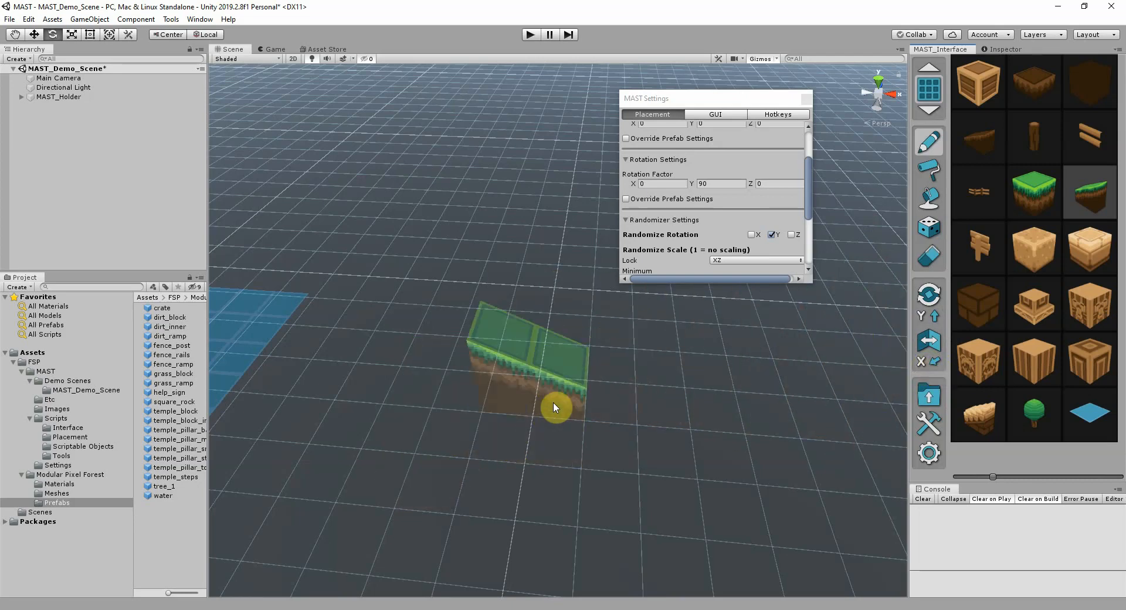
key("space")
key("space")
key("space")
key("space")
key("space")
key("space")
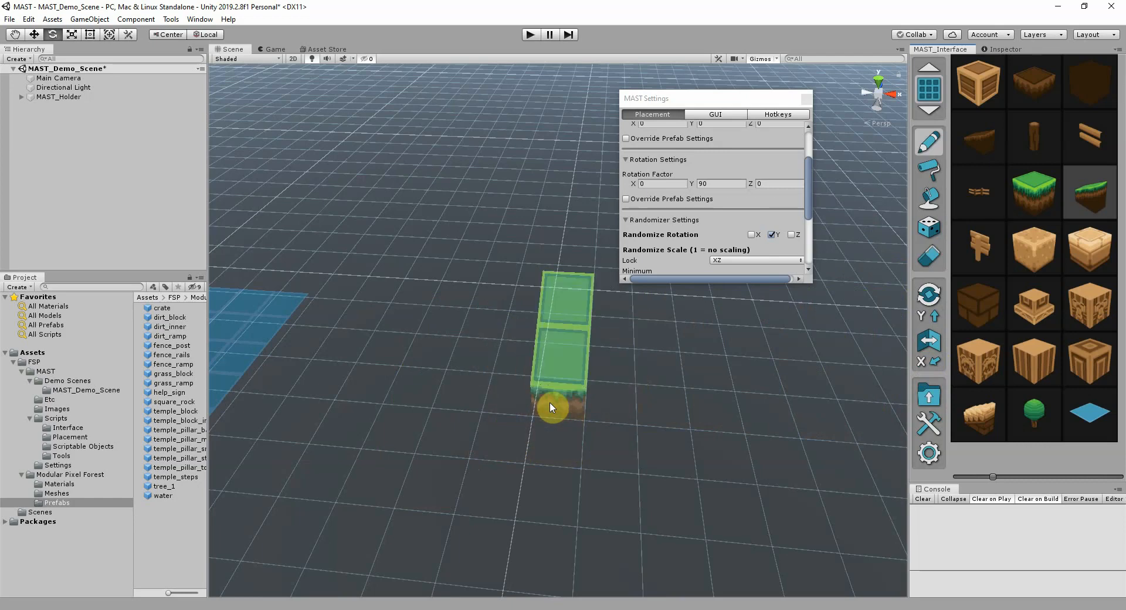
key("space")
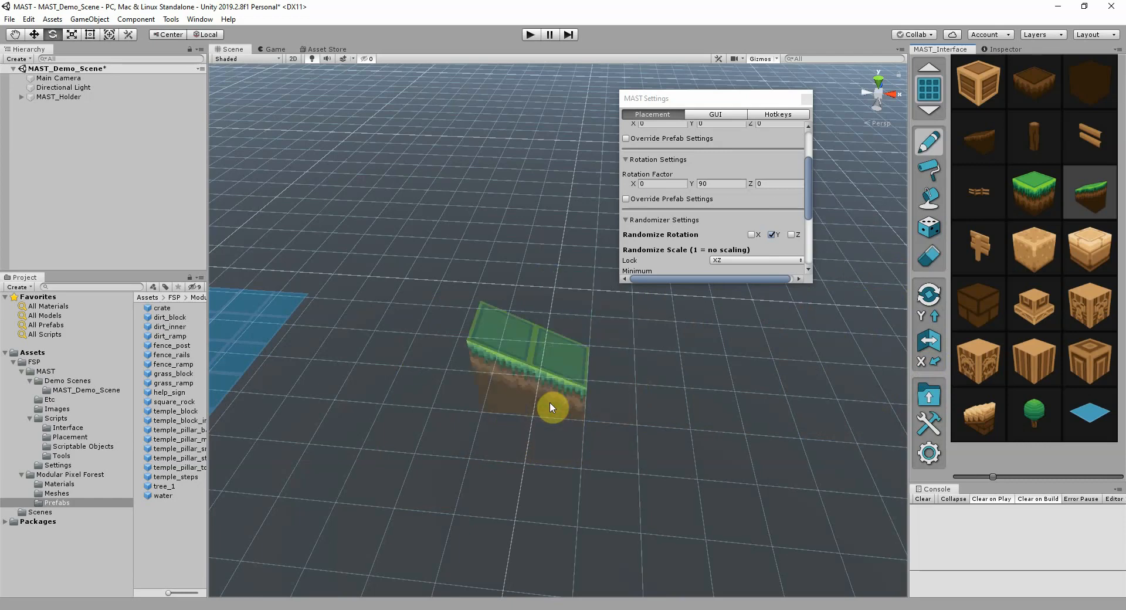
- Switch to the help sign prefab and rotate its preview repeatedly above the grid
left_click(975, 249)
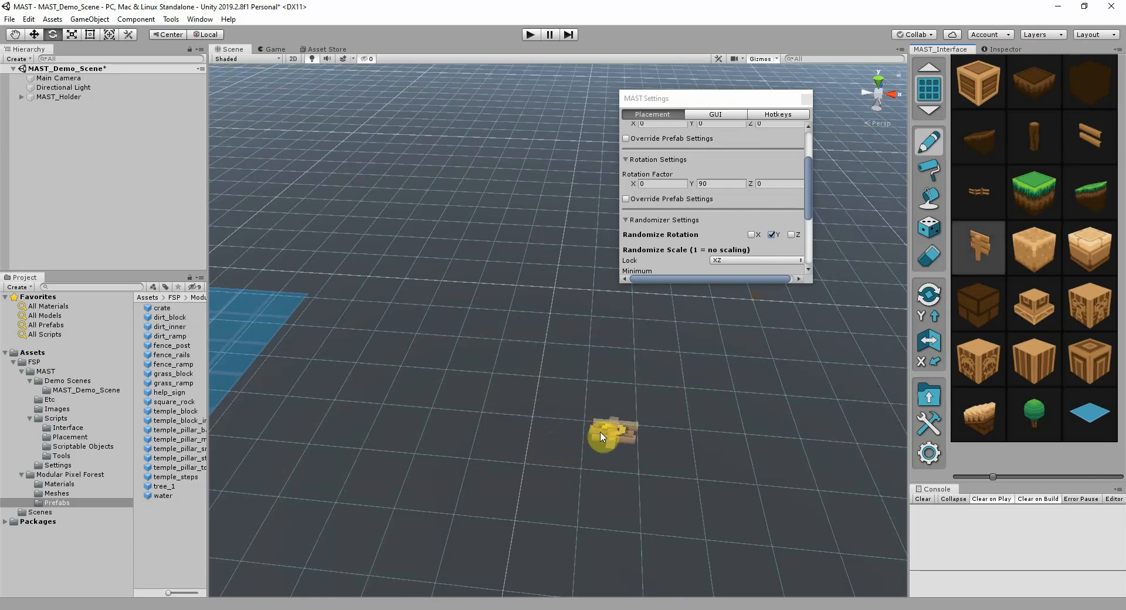
key("space")
key("space")
key("space")
key("space")
key("space")
key("space")
key("space")
- Select the grass block, set the Y rotation factor to 45, and enable the rotation's prefab override
left_click(1026, 194)
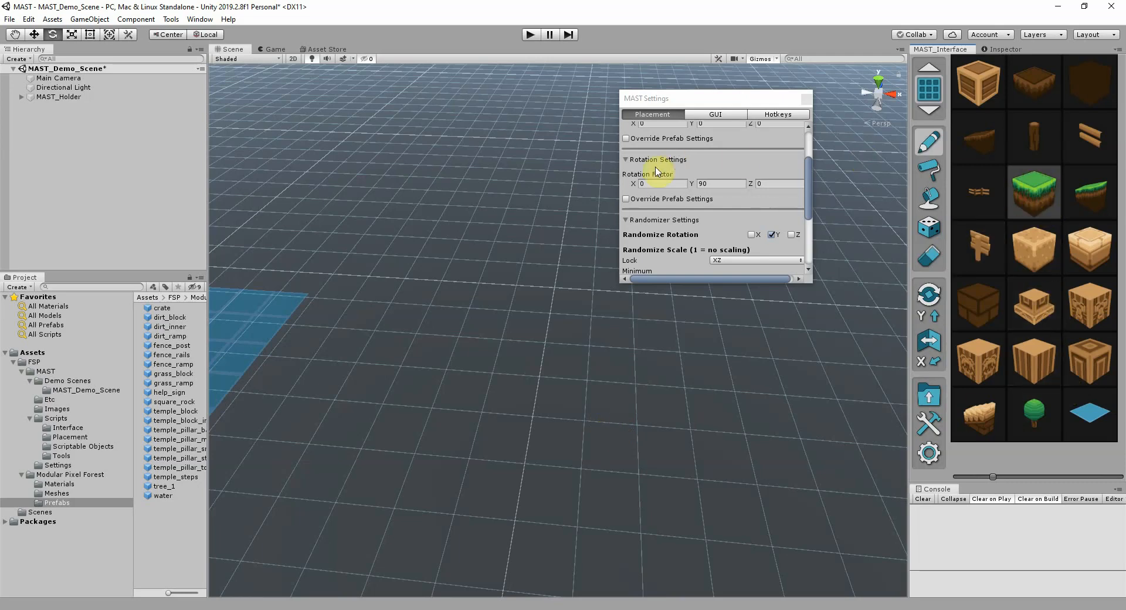
left_click(716, 183)
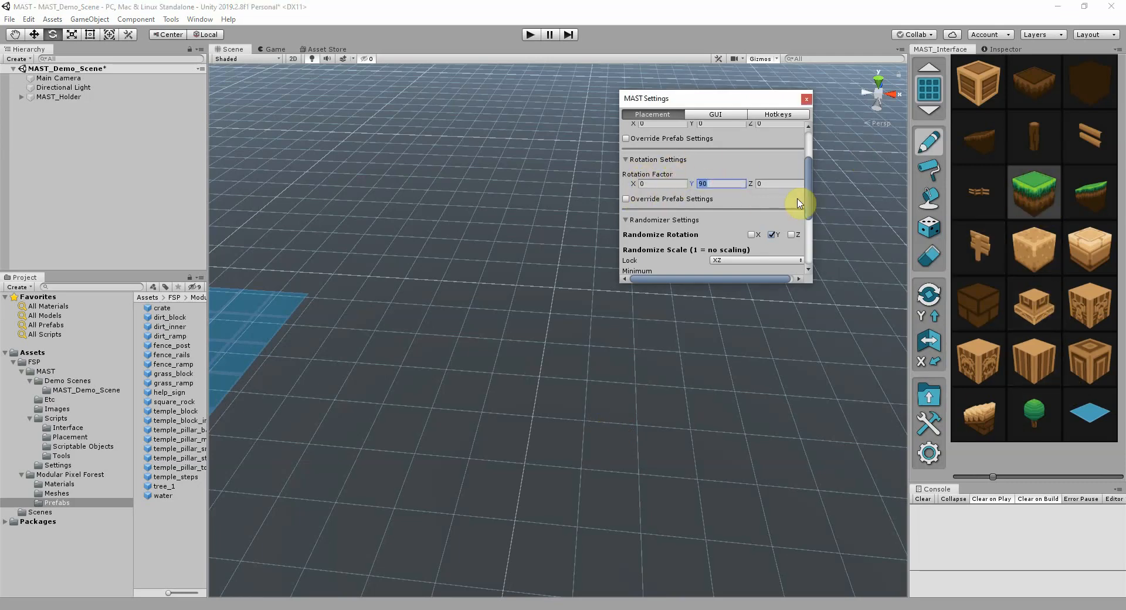
left_click(773, 183)
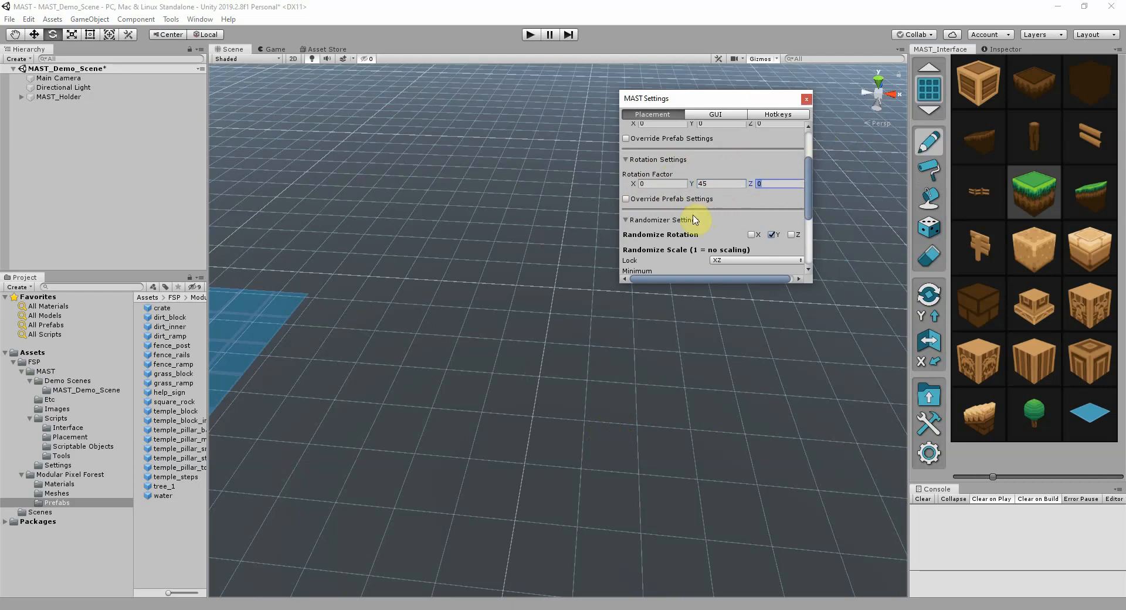
left_click(626, 198)
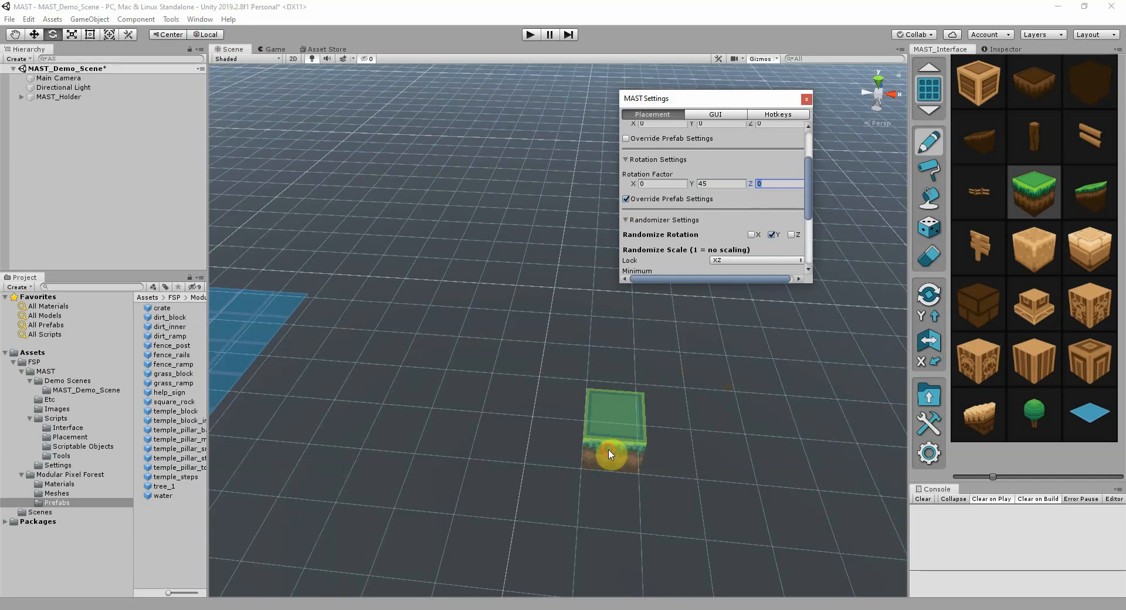
- Place a grass block on the empty grid and rotate the following block's preview several times
left_click(606, 456)
key("space")
key("space")
key("space")
key("space")
key("space")
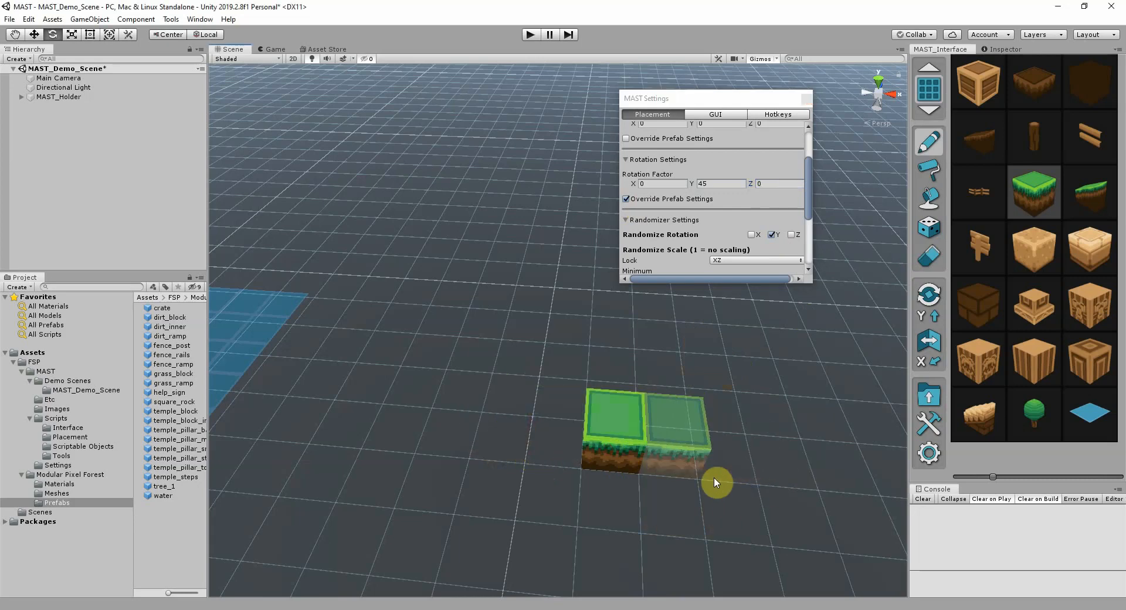
- Set the Y rotation factor to 90, disable the rotation override, and place a second grass block behind the first
left_click(726, 184)
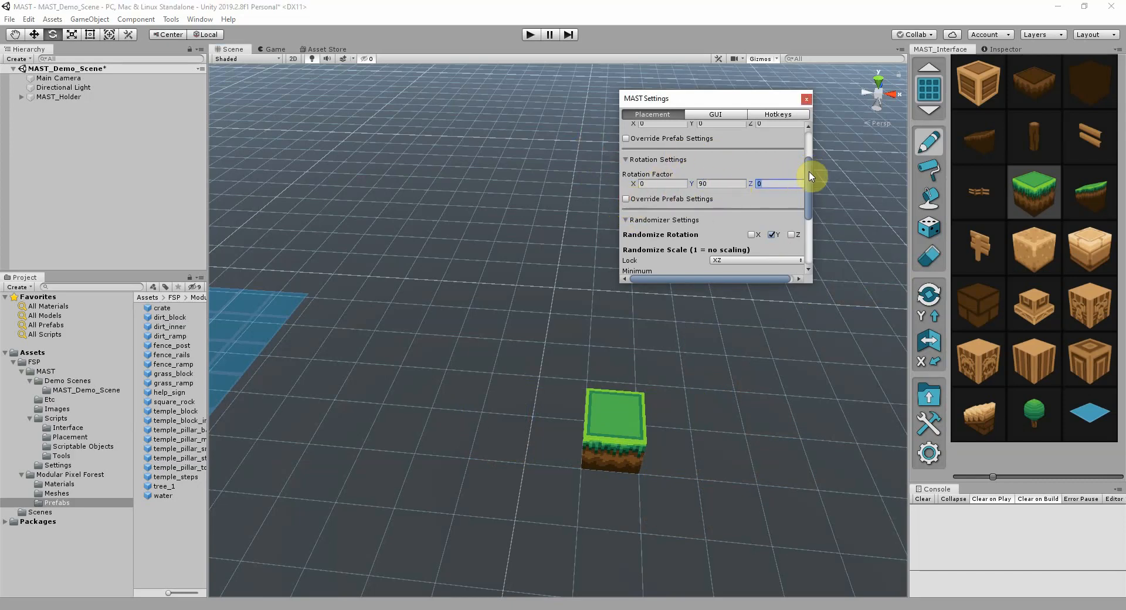
left_click(615, 408)
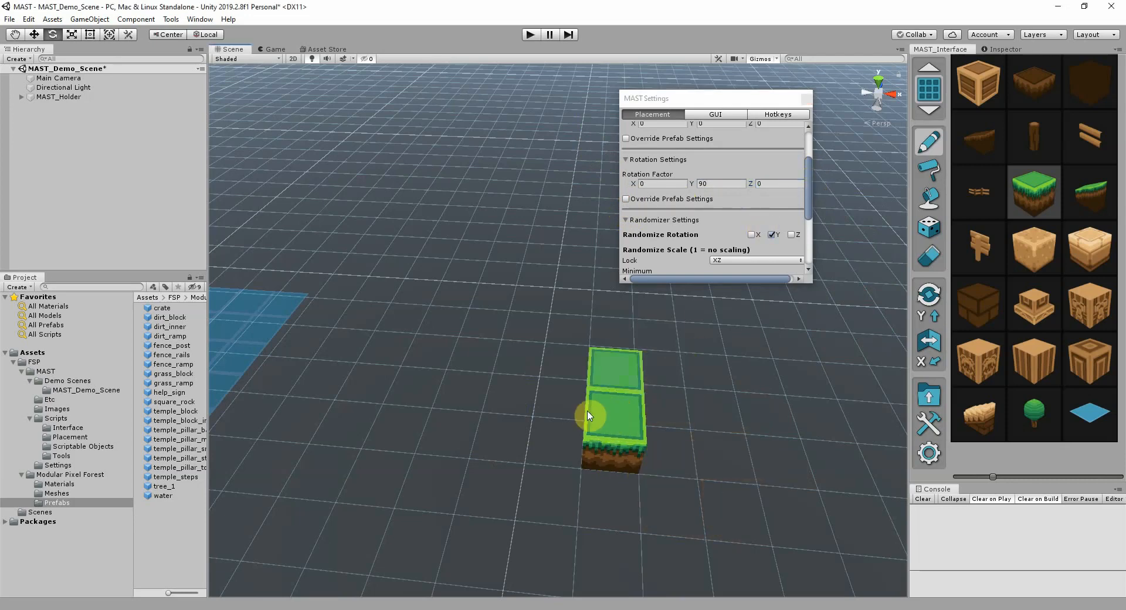
key("Escape")
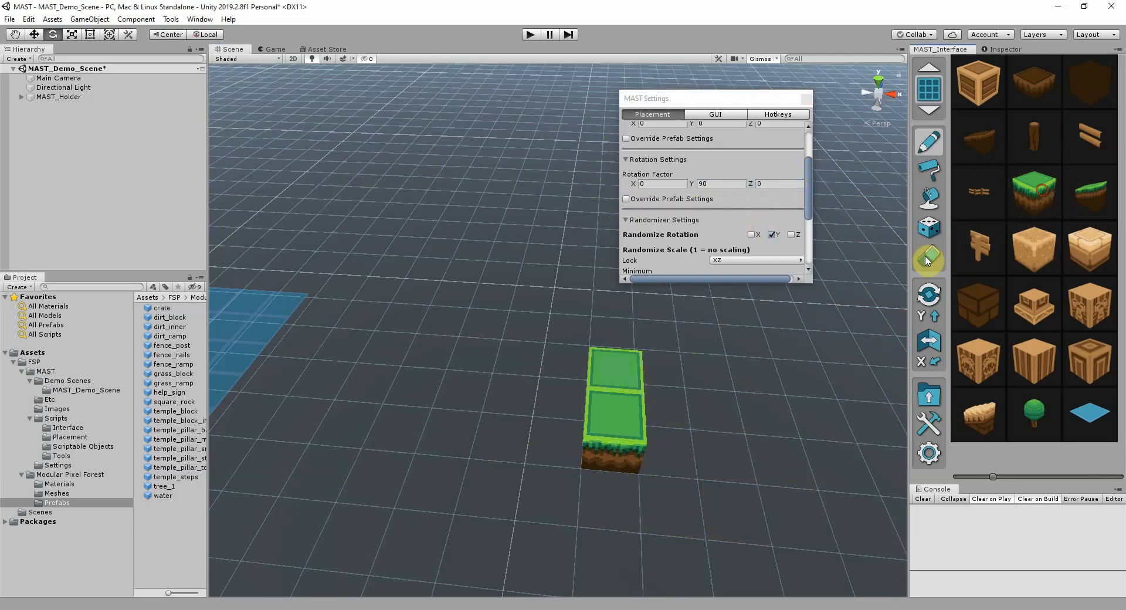
- Delete both grass blocks from the empty part of the grid
left_click(625, 378)
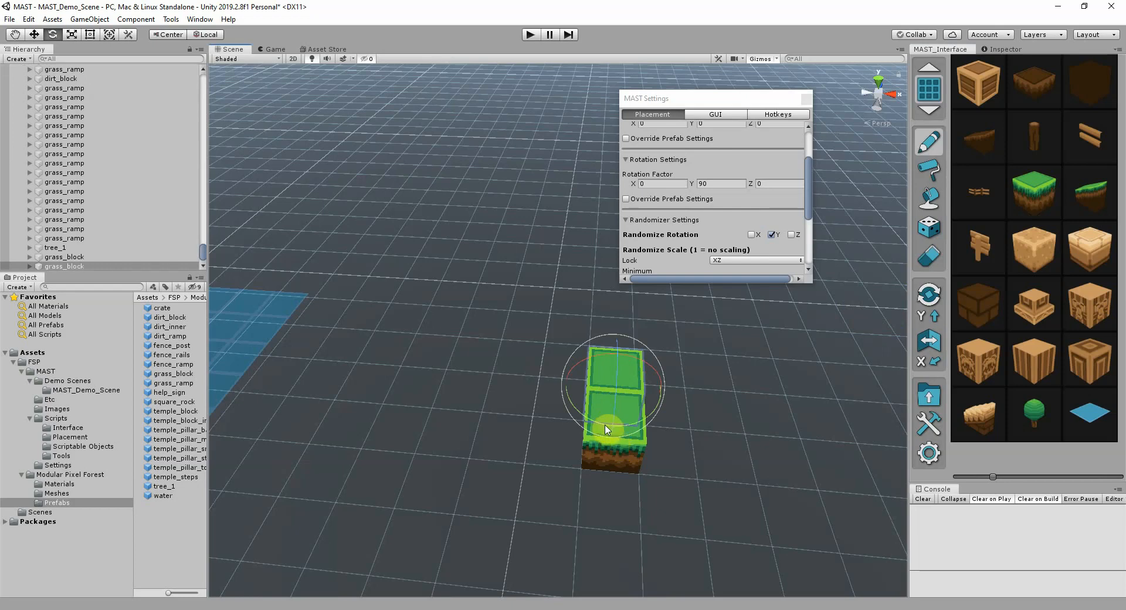
key("Delete")
left_click(34, 34)
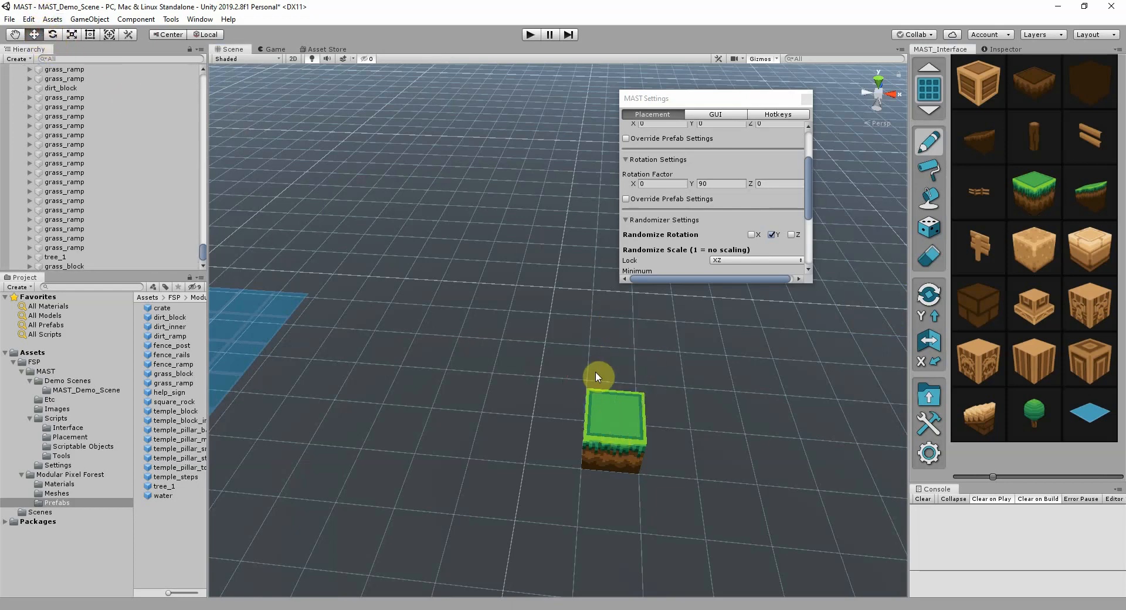
left_click(628, 405)
key("Delete")
- Review the Randomizer Settings for rotation, scale and position, including the available scale lock options
scroll(668, 168, "down", 2)
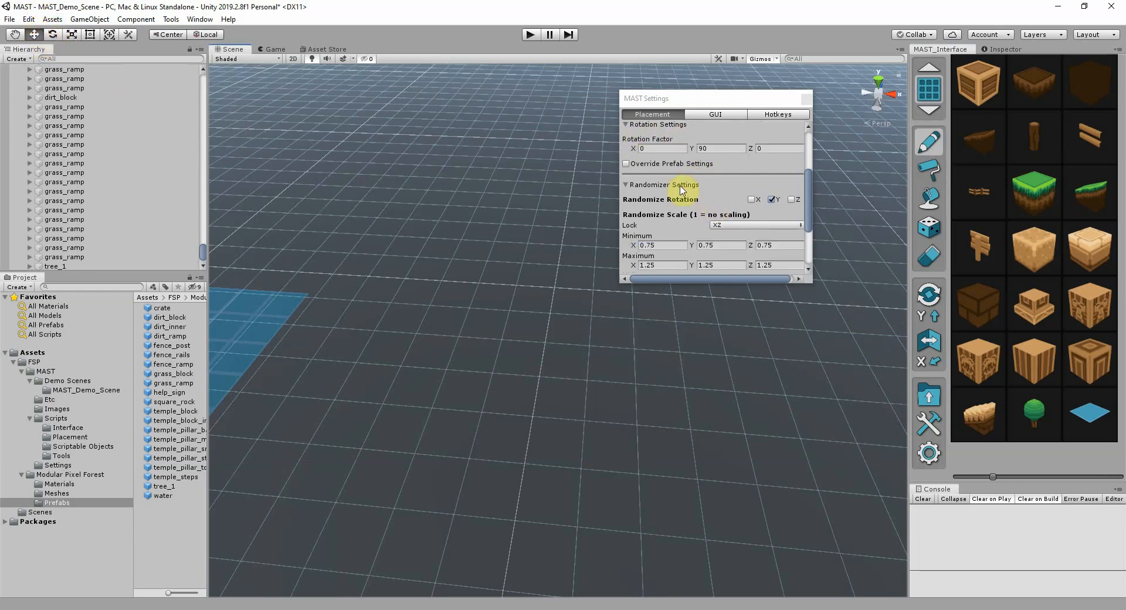
scroll(727, 218, "down", 2)
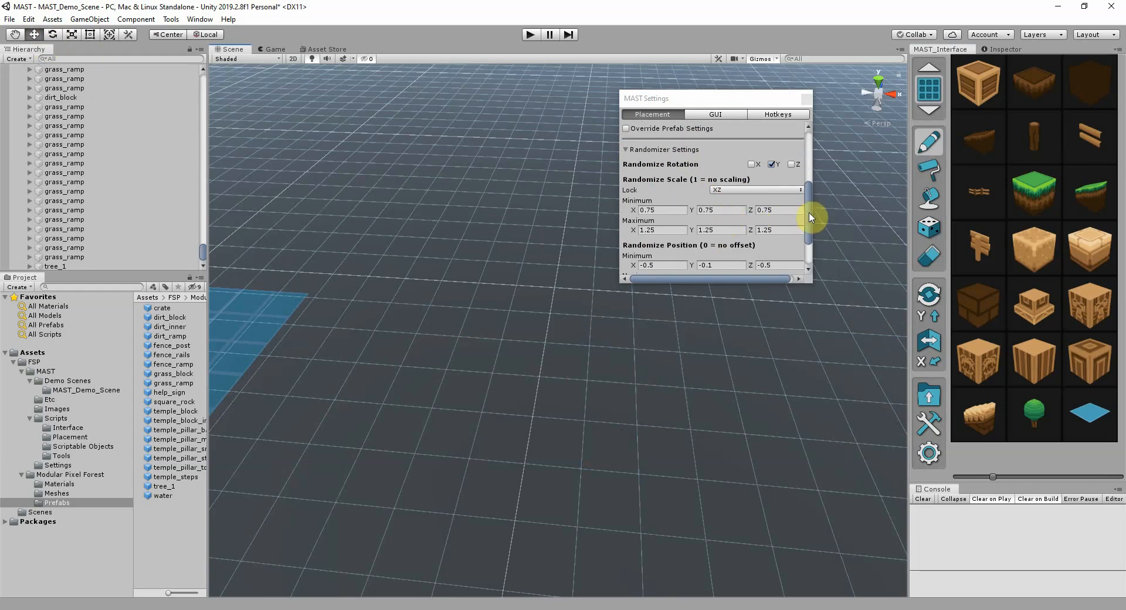
mouse_move(809, 217)
left_mouse_down()
mouse_move(809, 240)
mouse_move(802, 222)
left_mouse_up()
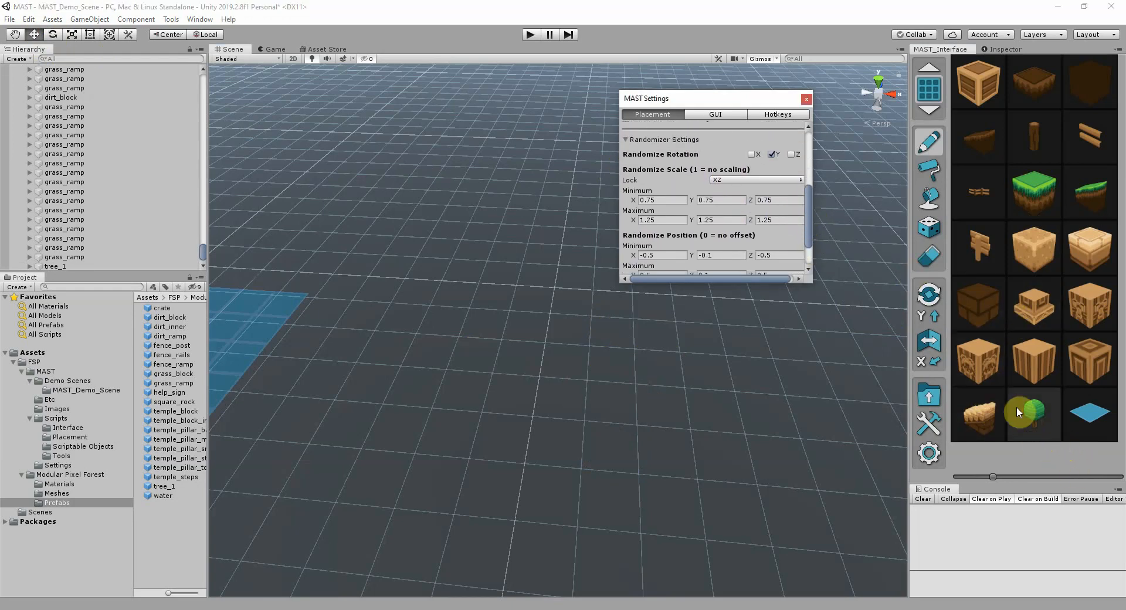
left_click(730, 182)
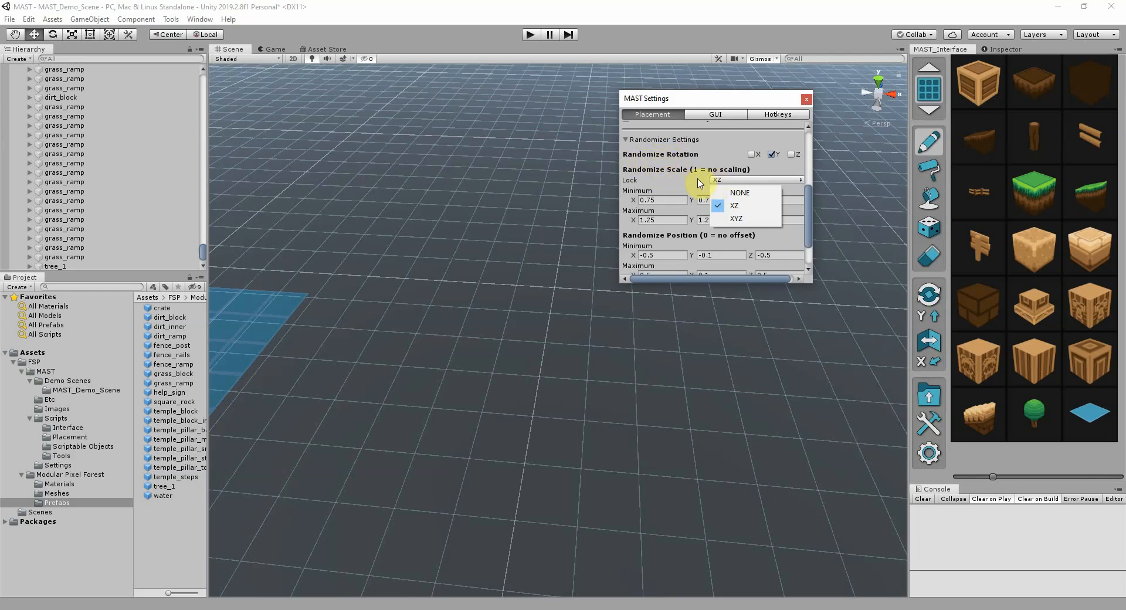
left_click(626, 180)
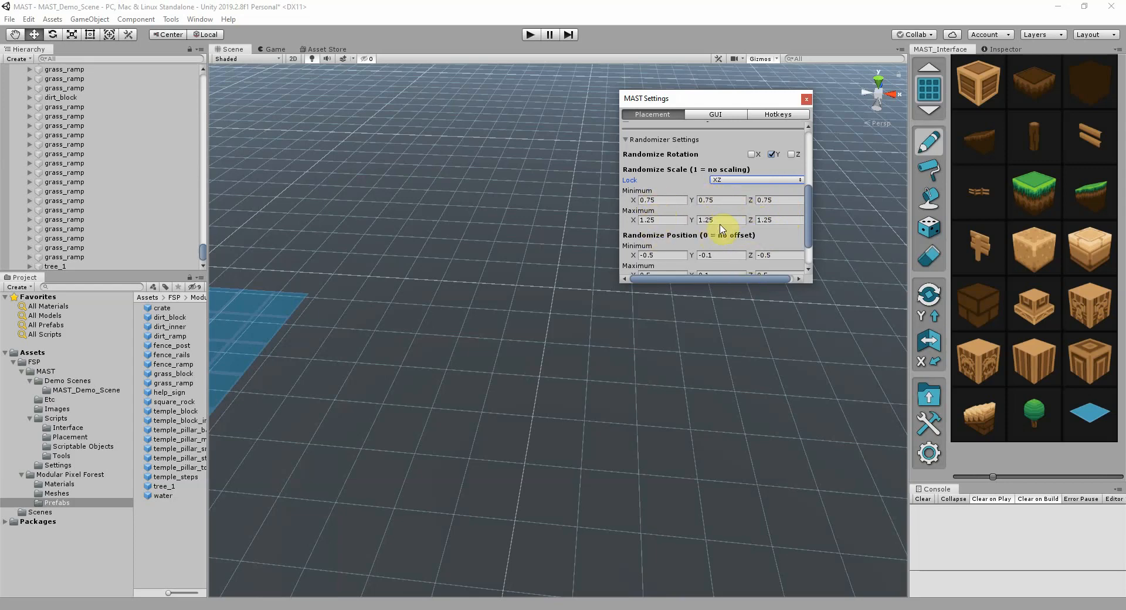
left_click(741, 180)
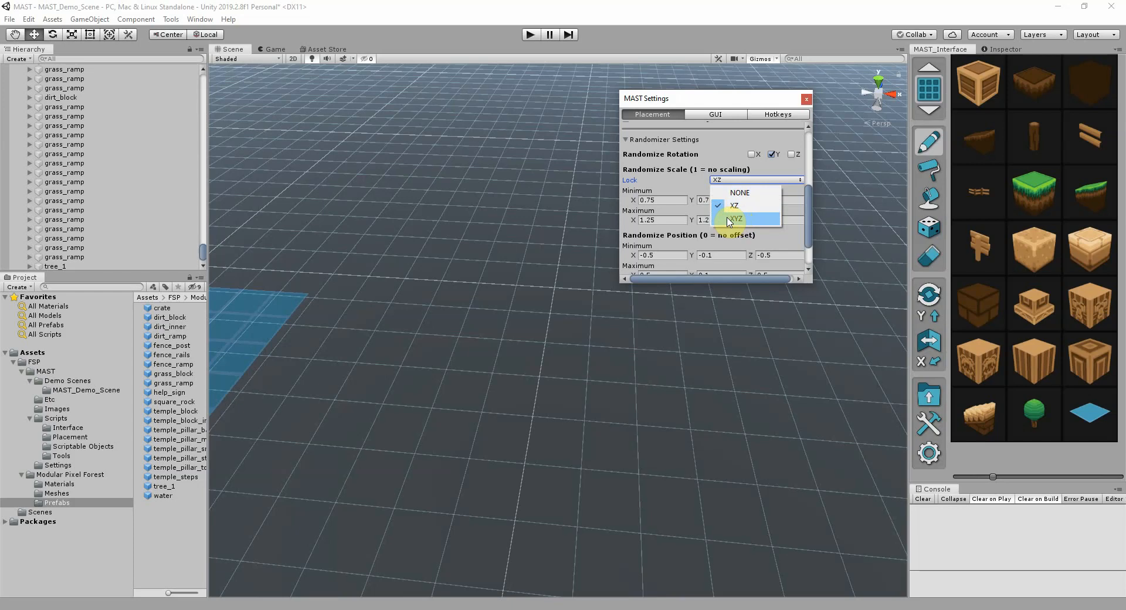
left_click(645, 174)
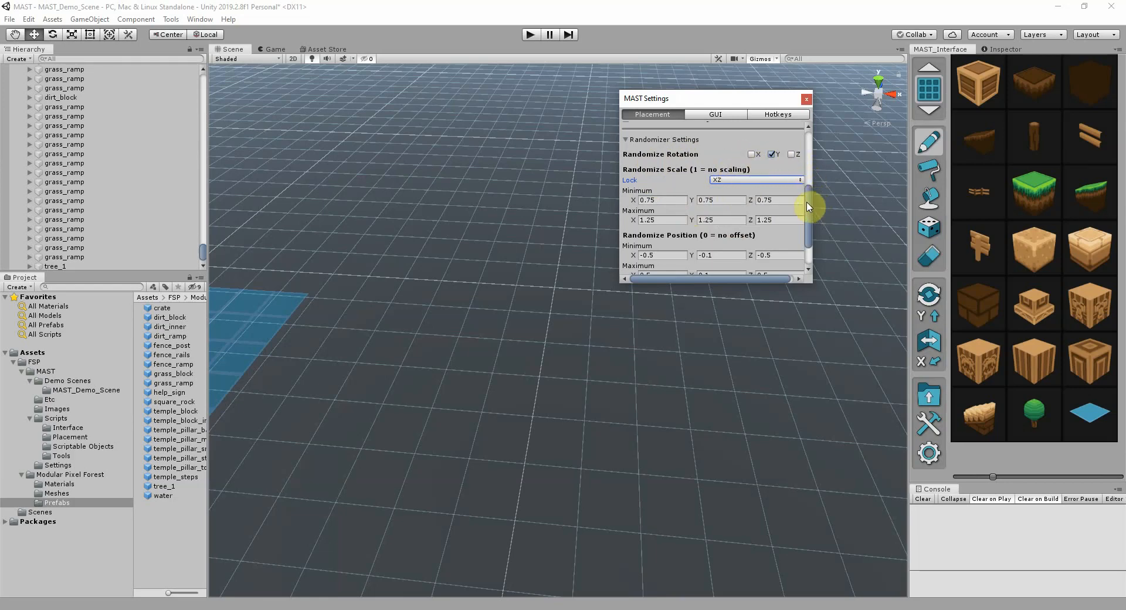
scroll(810, 205, "up", 3)
scroll(809, 205, "down", 3)
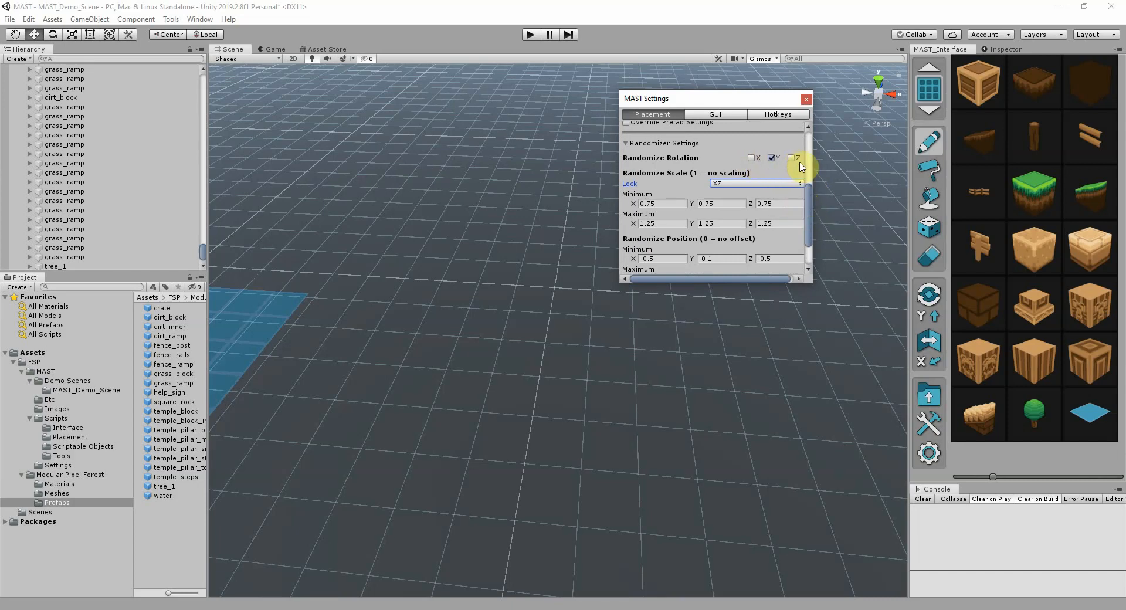
left_click_drag(809, 200, 806, 228)
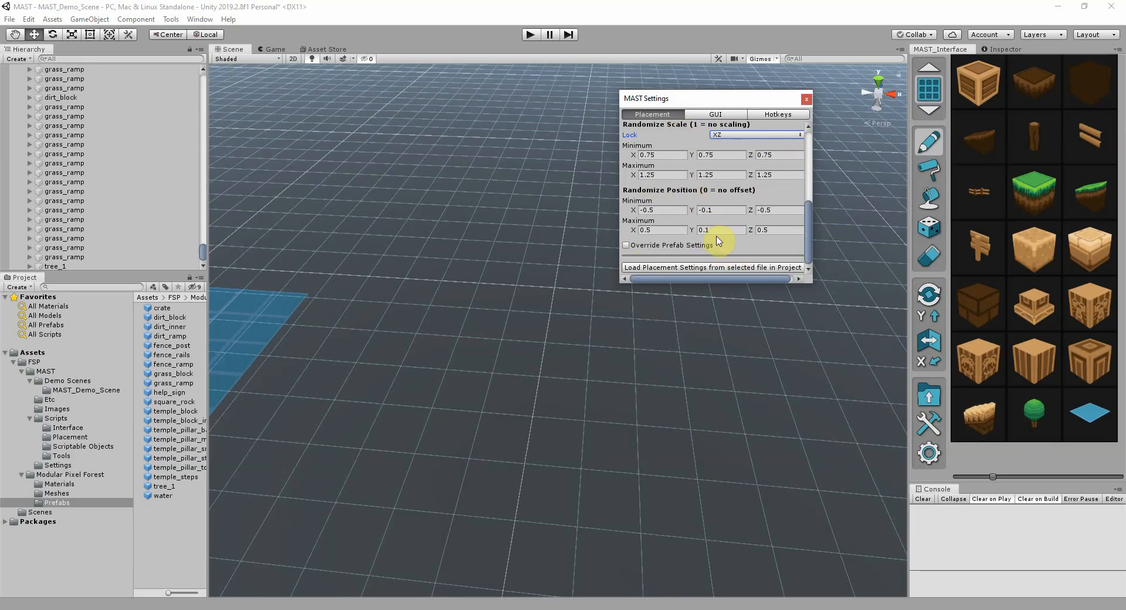
left_click_drag(812, 216, 803, 89)
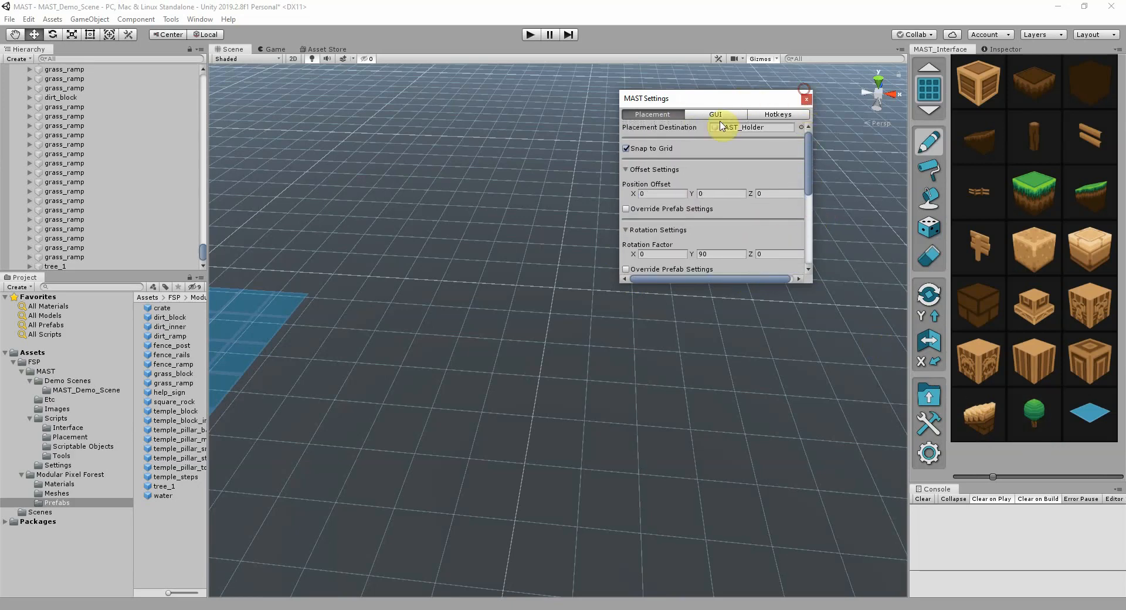
- Set the MAST Toolbar Position to Right, dock MAST_Interface beside the Hierarchy and enlarge it vertically
left_click(709, 116)
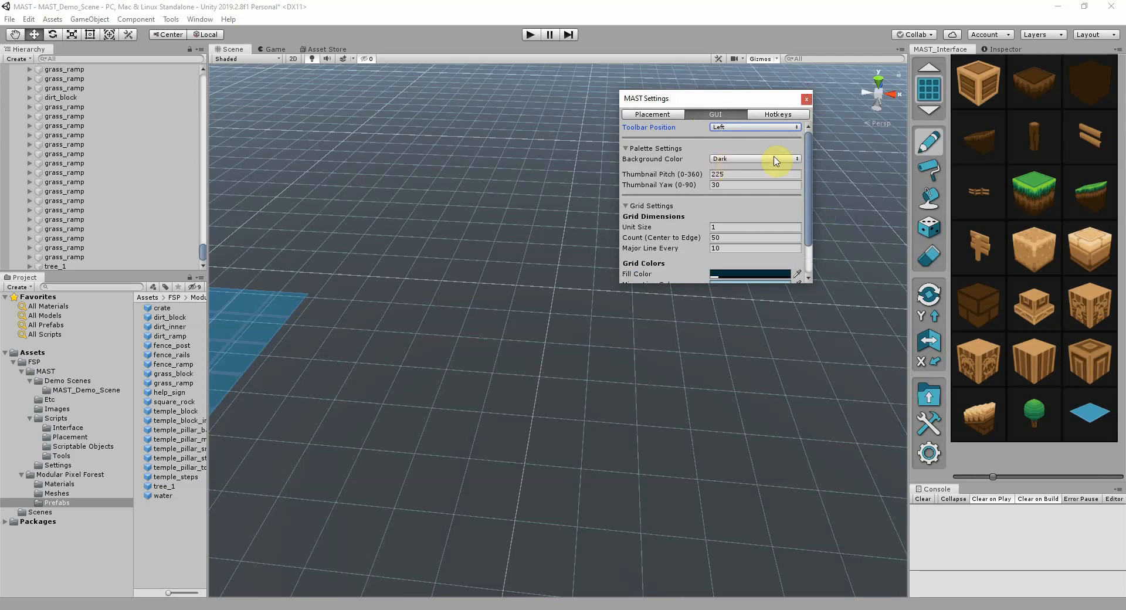
left_click(726, 128)
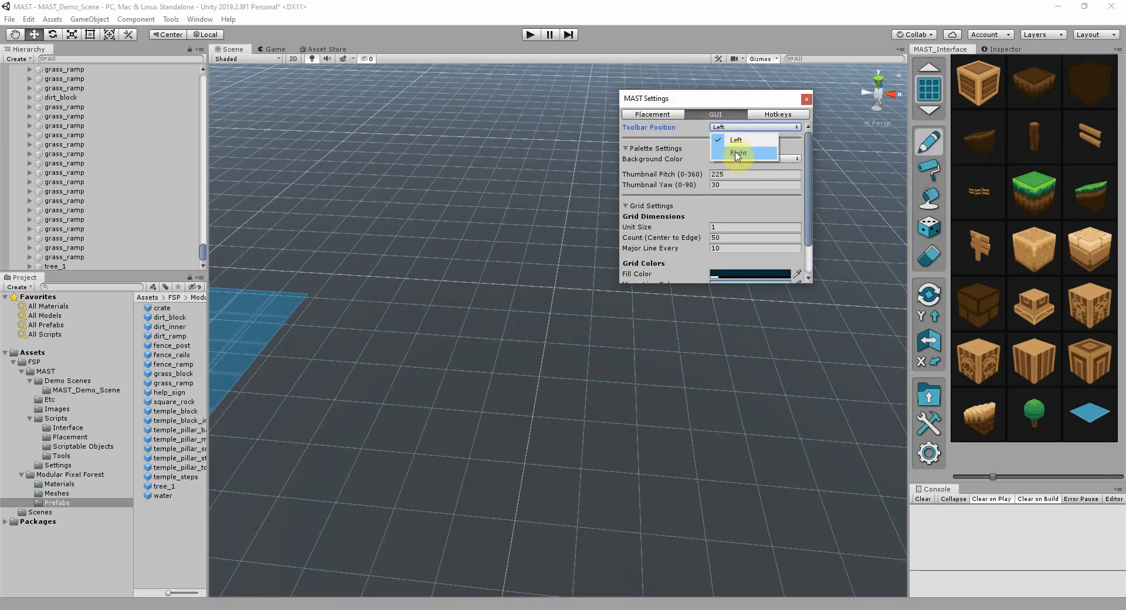
left_click(733, 146)
left_click_drag(940, 49, 136, 51)
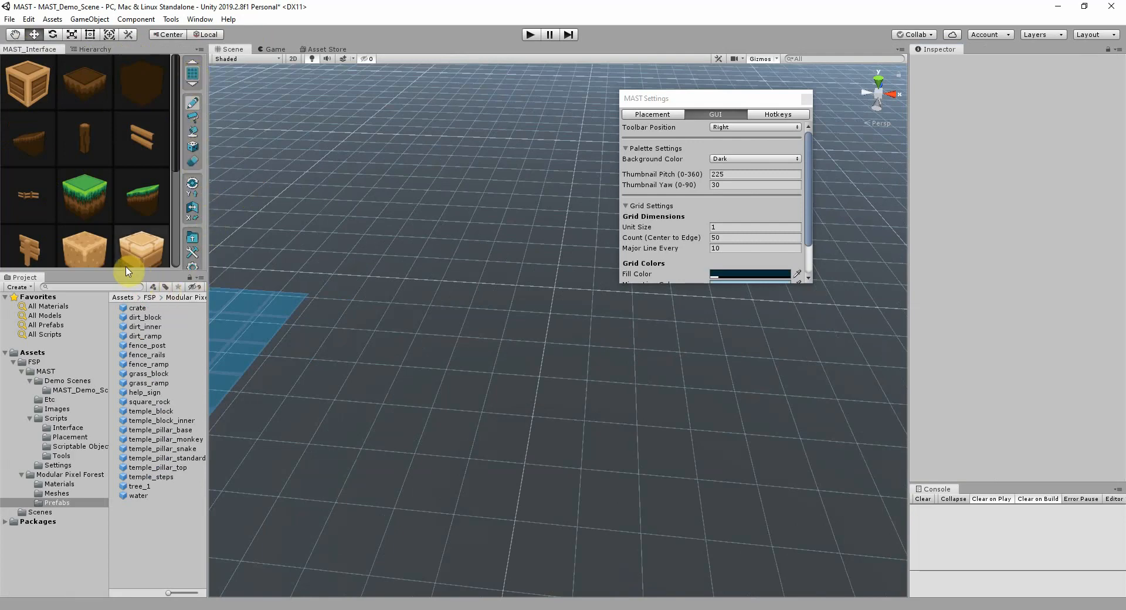
left_click_drag(127, 272, 169, 513)
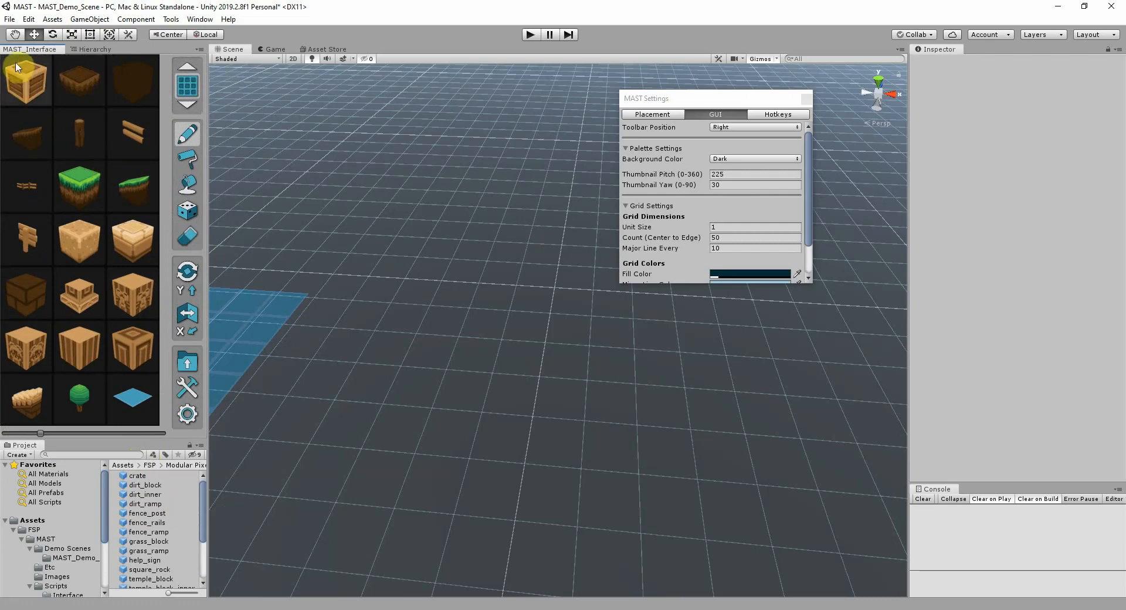
- Dock MAST_Interface back beside the Inspector and set its Toolbar Position to Left
left_click_drag(32, 49, 929, 53)
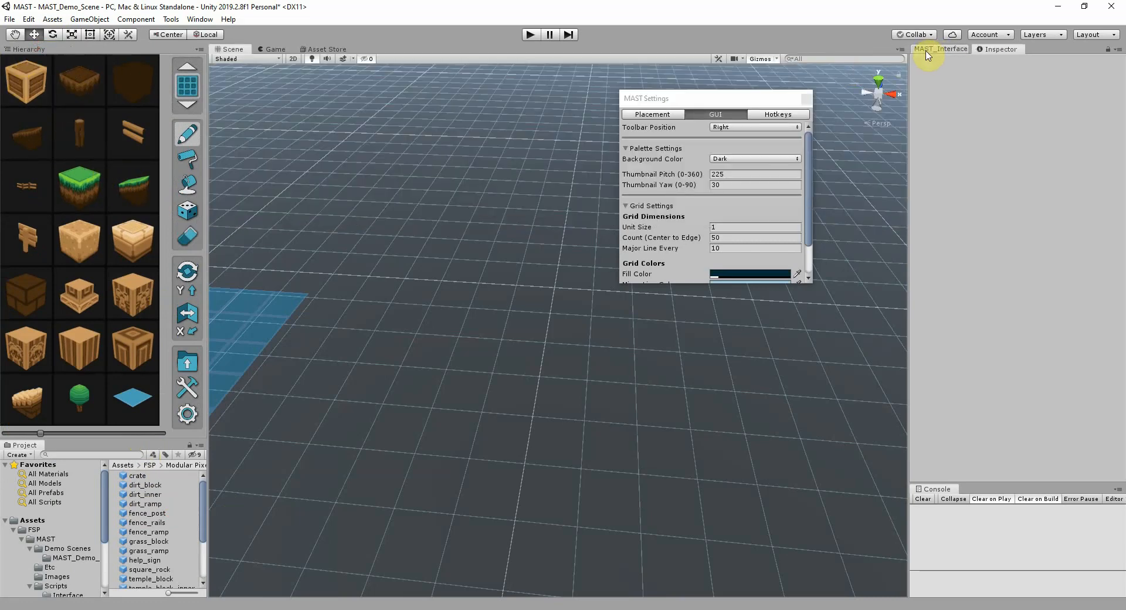
left_click(724, 128)
left_click(737, 141)
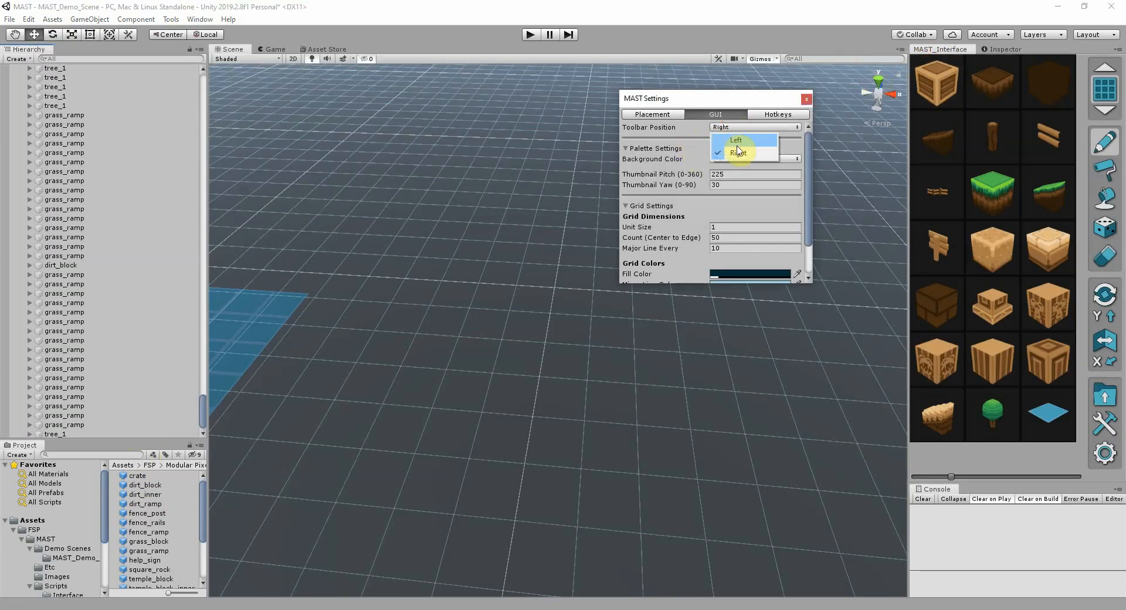
left_click(978, 118)
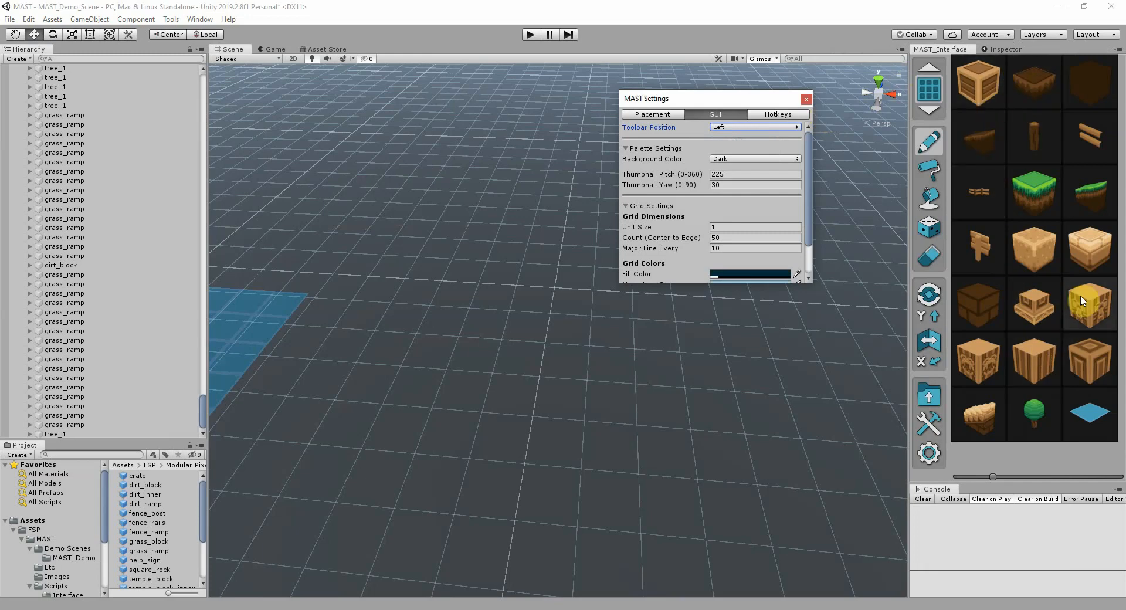
- Try the Gray and Light palette background colors and restore Dark
left_click(736, 159)
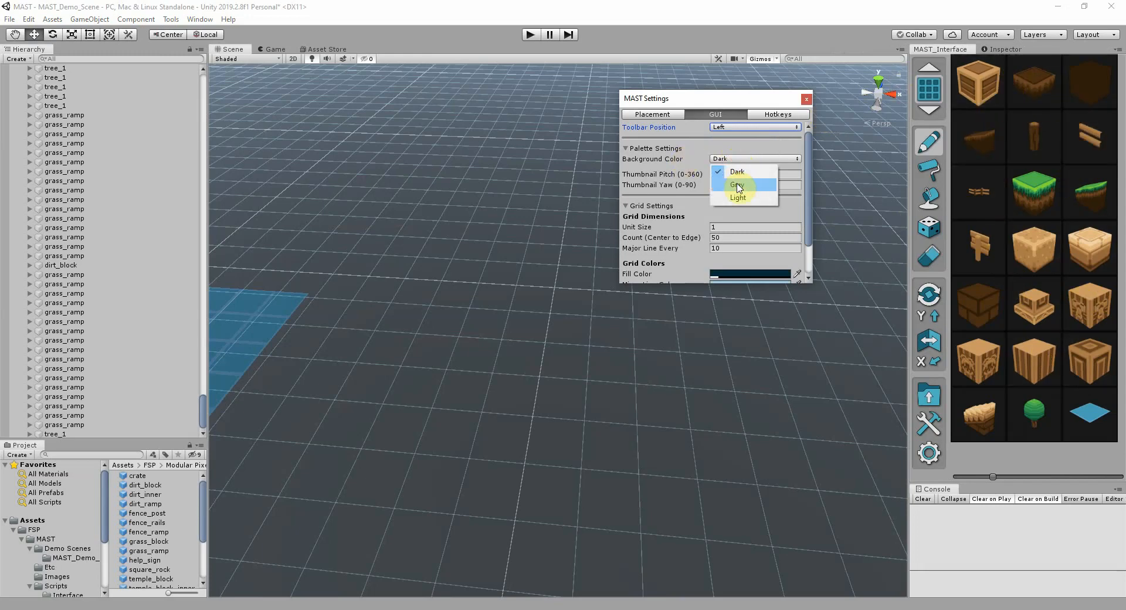
left_click(737, 184)
left_click(739, 159)
left_click(731, 199)
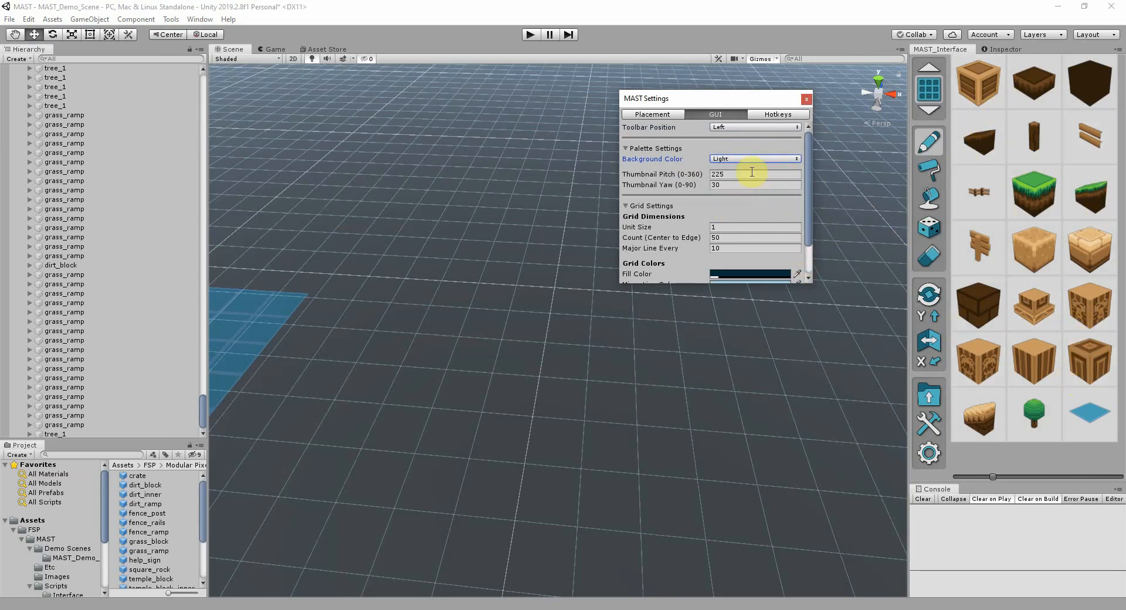
left_click(725, 158)
left_click(732, 173)
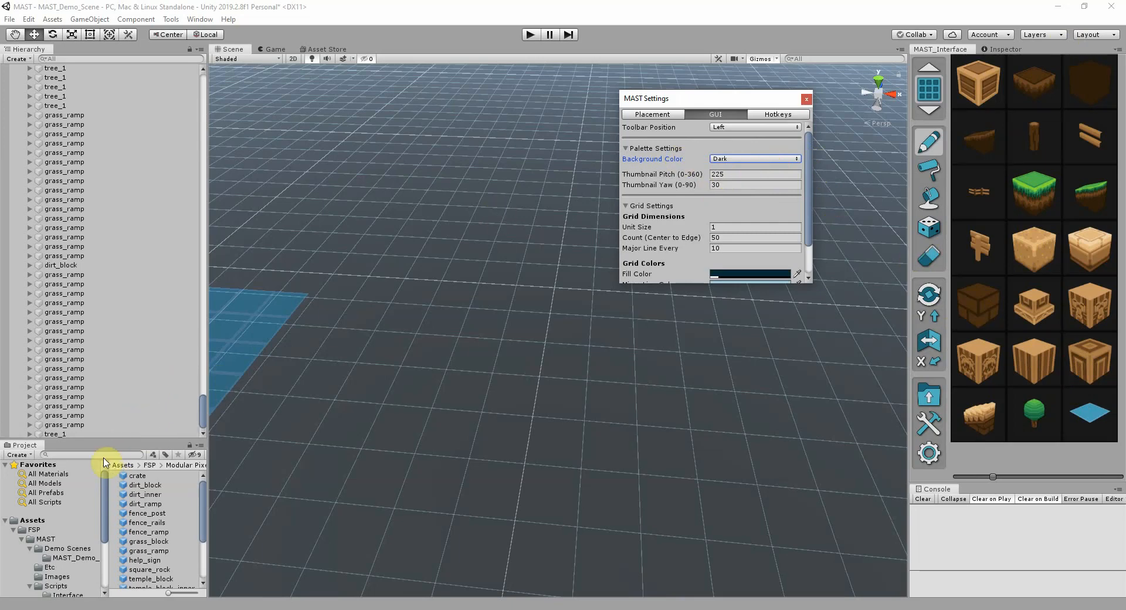
- Enlarge the Project window again and load the palette prefabs from the Modular Pixel Forest Prefabs folder
left_click_drag(88, 443, 116, 240)
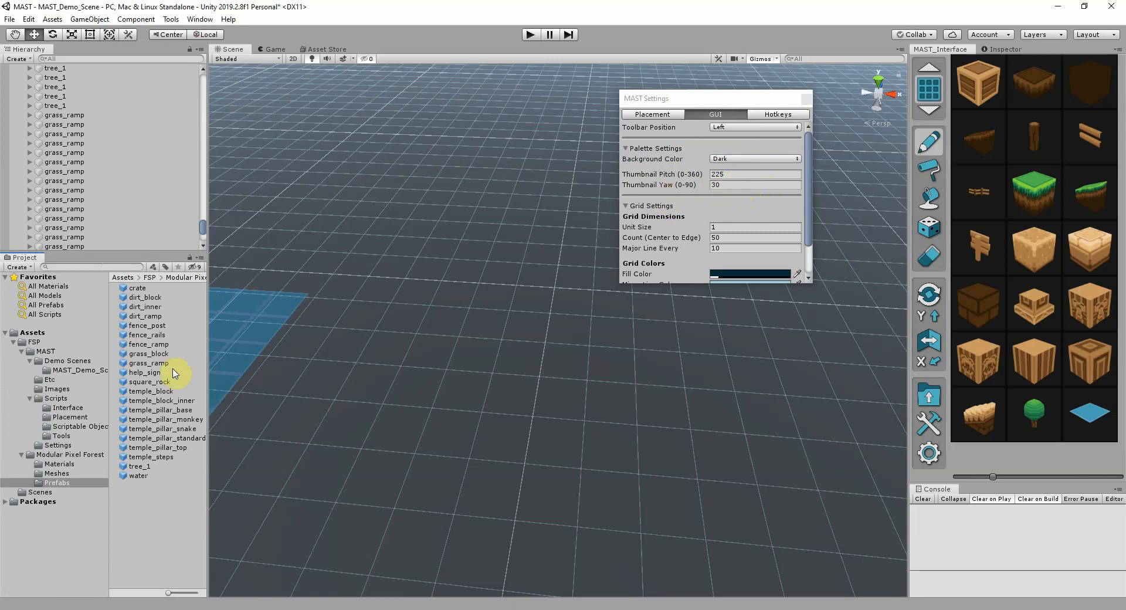
left_click(39, 483)
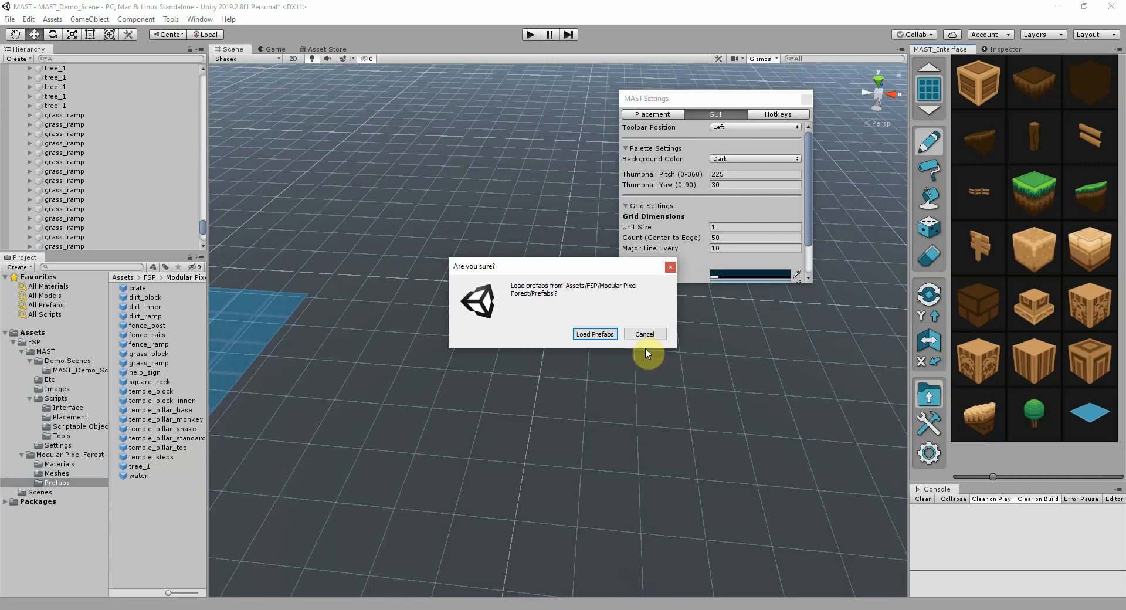
left_click(590, 334)
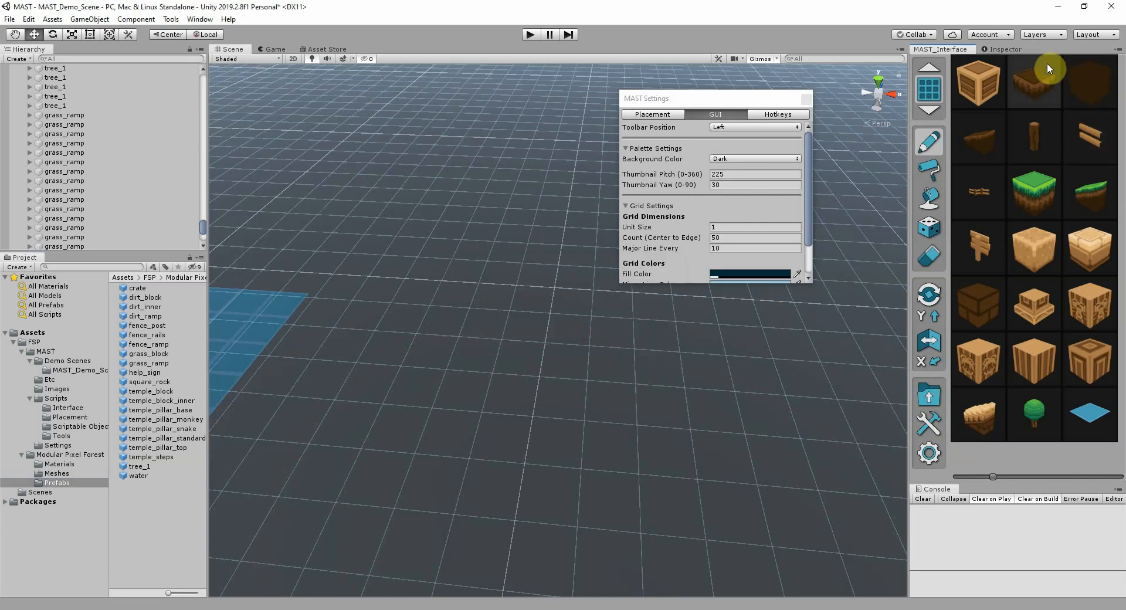
- Set the palette's Thumbnail Pitch to 180 and reload the prefabs from the Prefabs folder
left_click(733, 174)
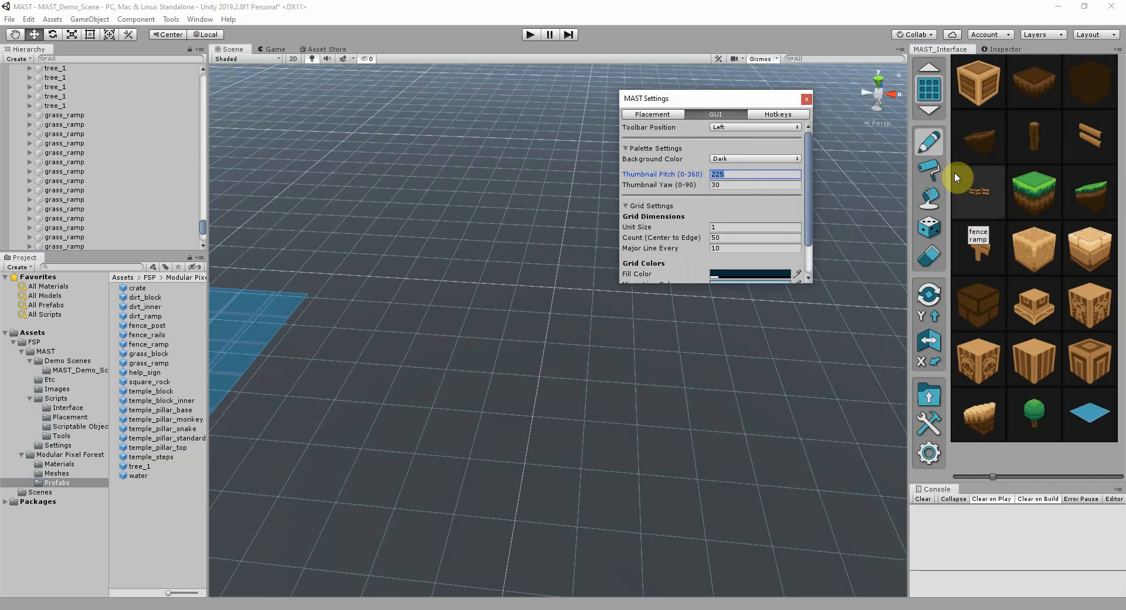
type("180")
key("Tab")
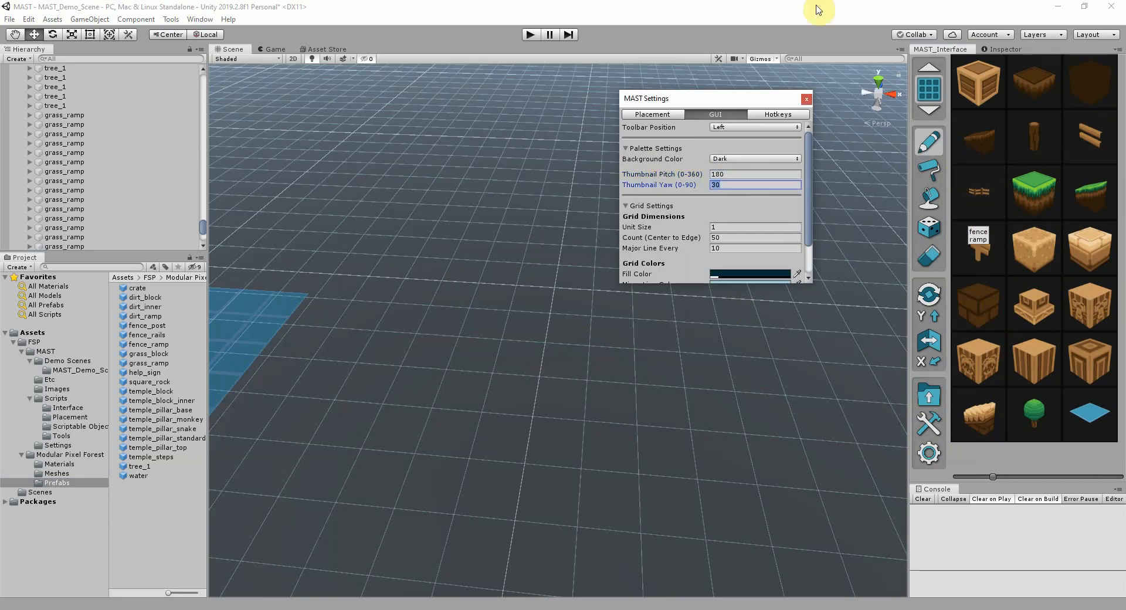
left_click(924, 401)
left_click(593, 334)
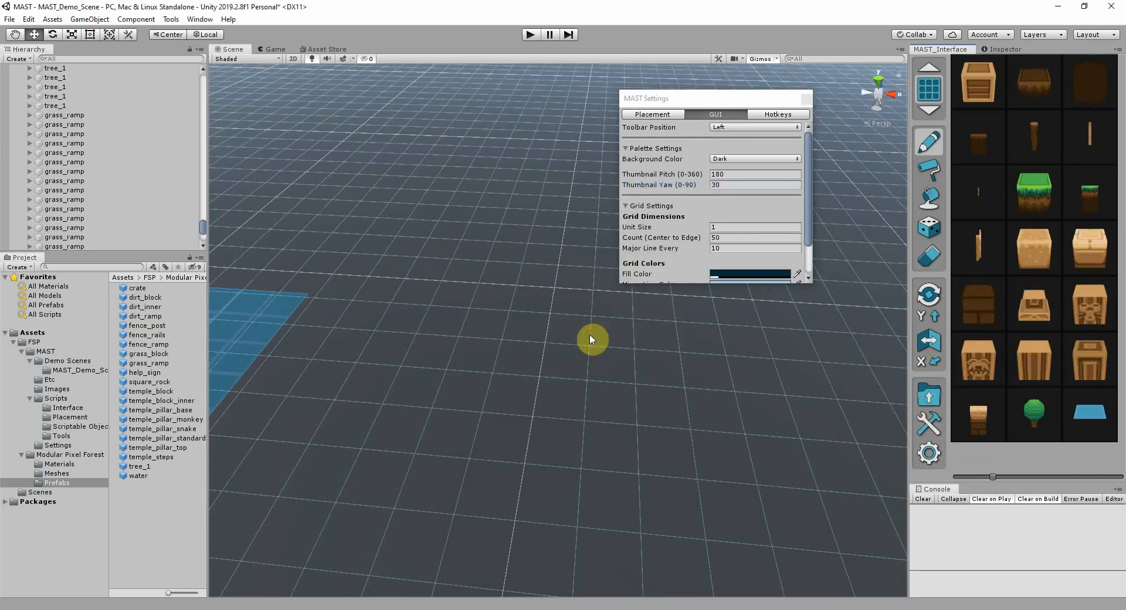
- Change the Thumbnail Pitch to 200 and reload the prefabs to regenerate the palette thumbnails
left_click(727, 174)
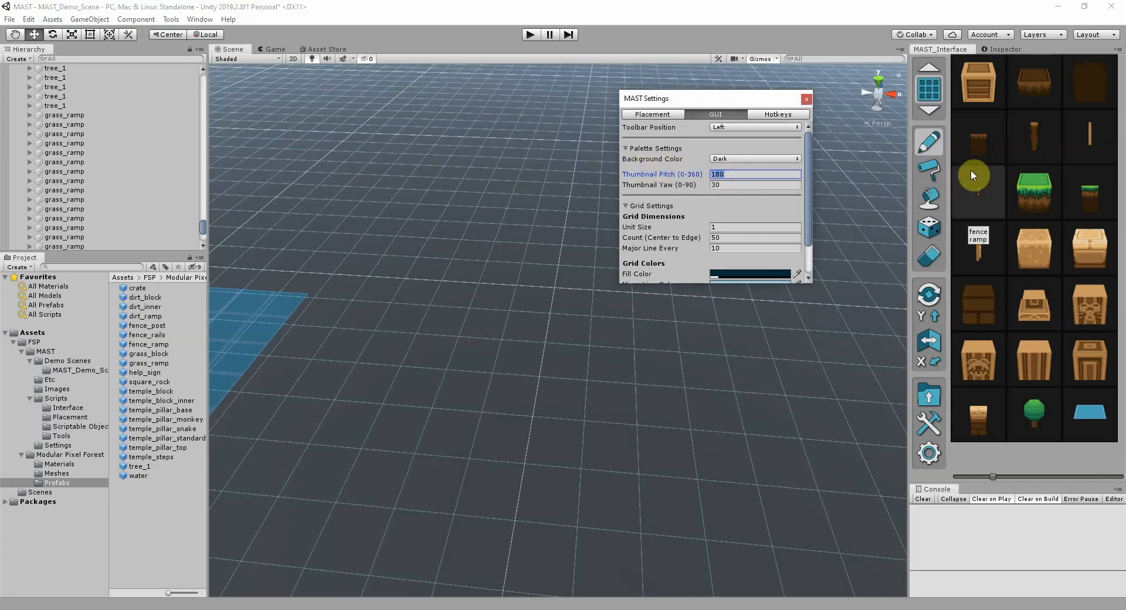
key("Tab")
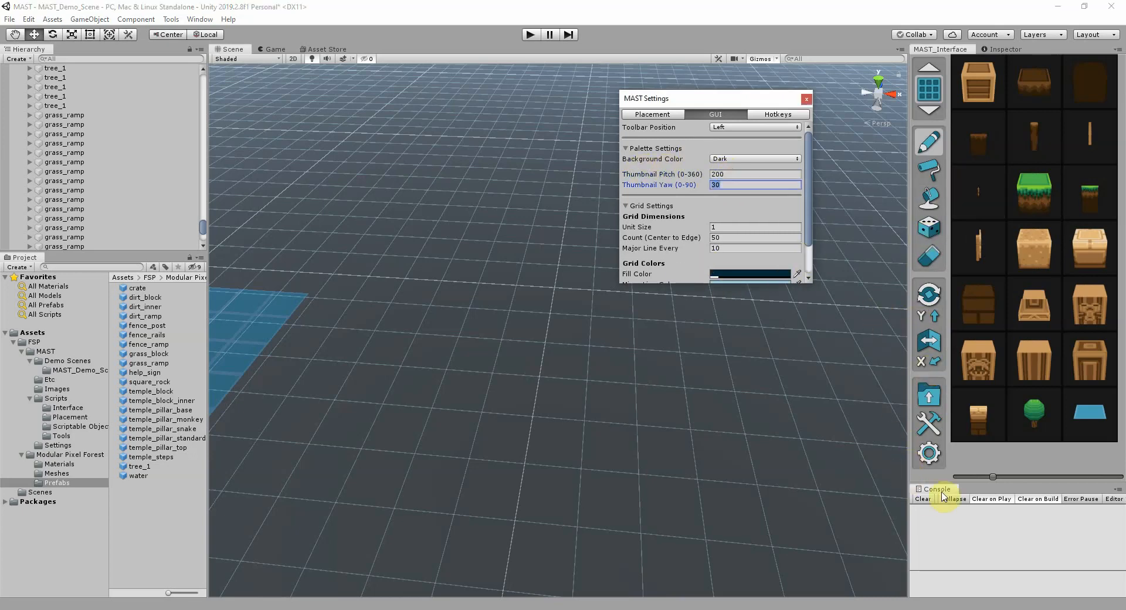
left_click(928, 401)
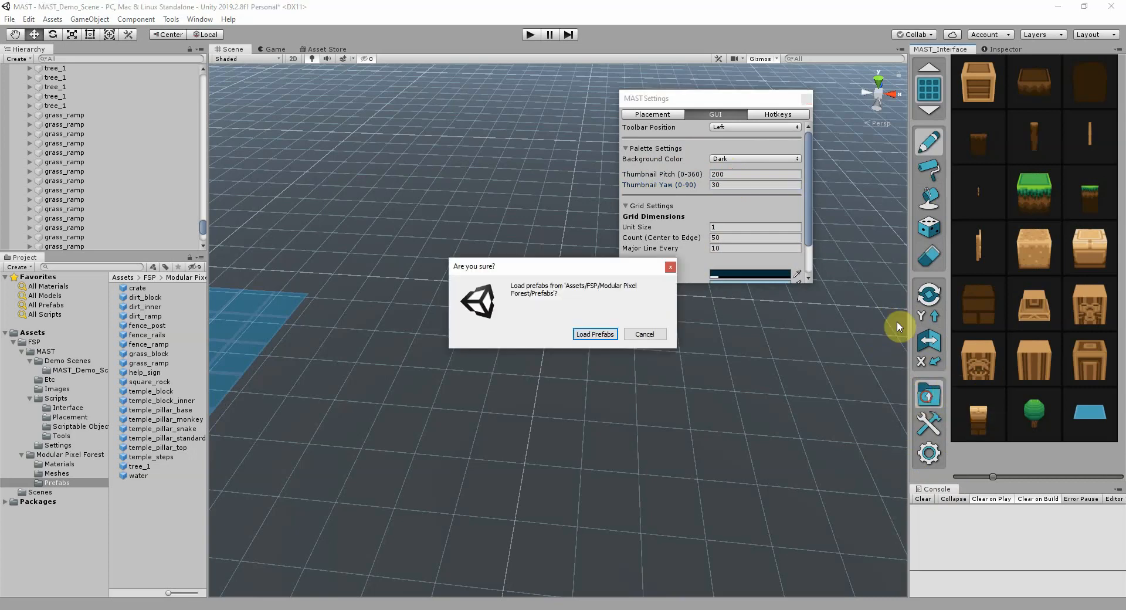
left_click(594, 336)
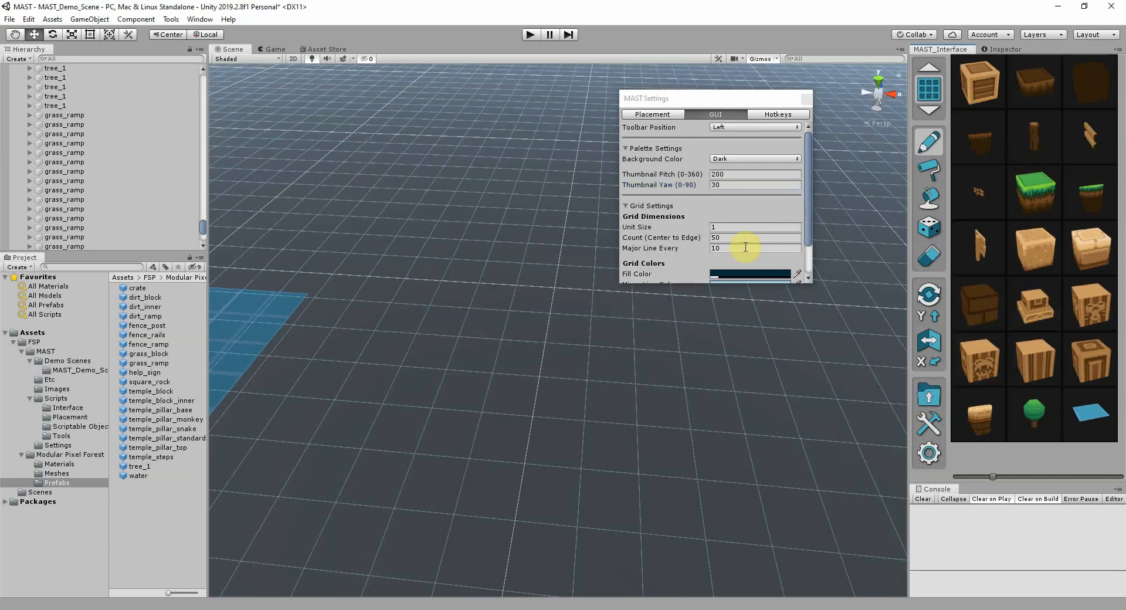
- Set the Thumbnail Pitch to 225 and Thumbnail Yaw to 0, and reload the palette prefabs from the Prefabs folder
left_click(730, 176)
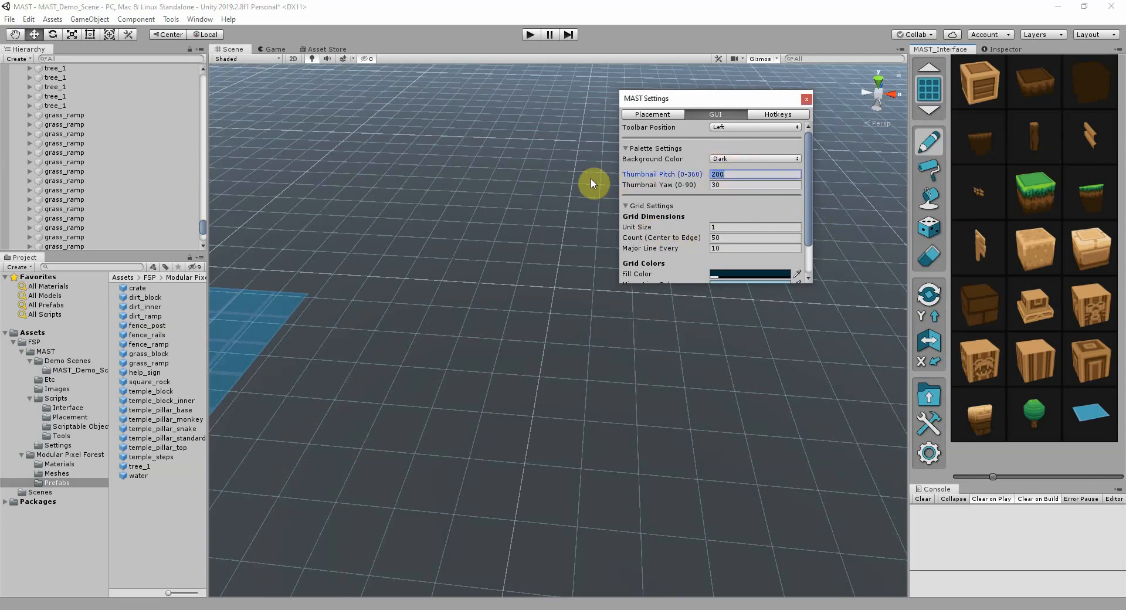
type("225")
key("Tab")
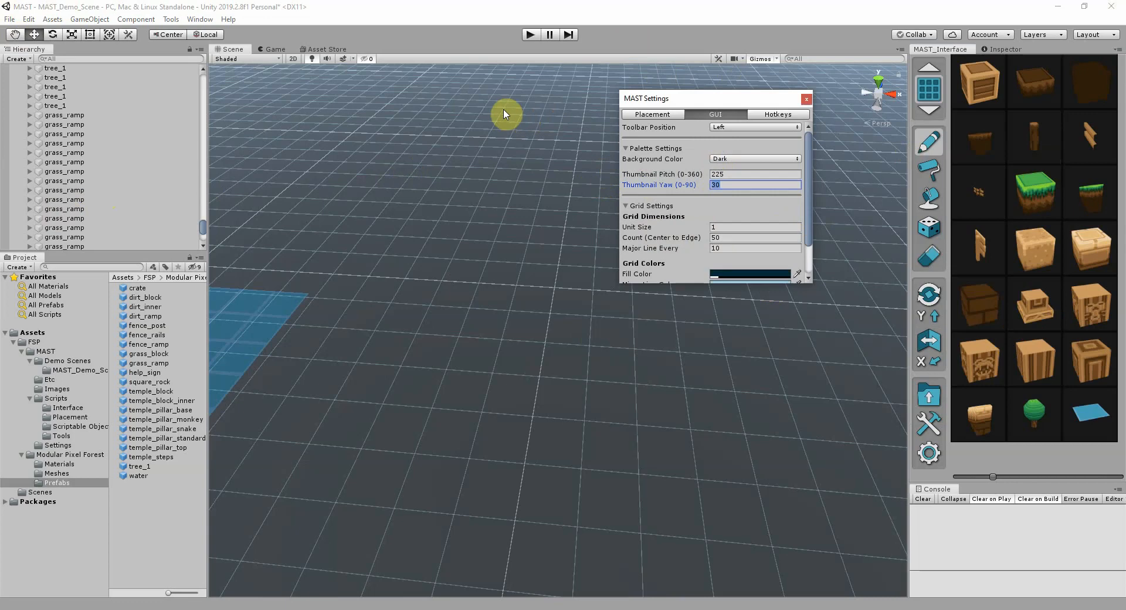
key("Tab")
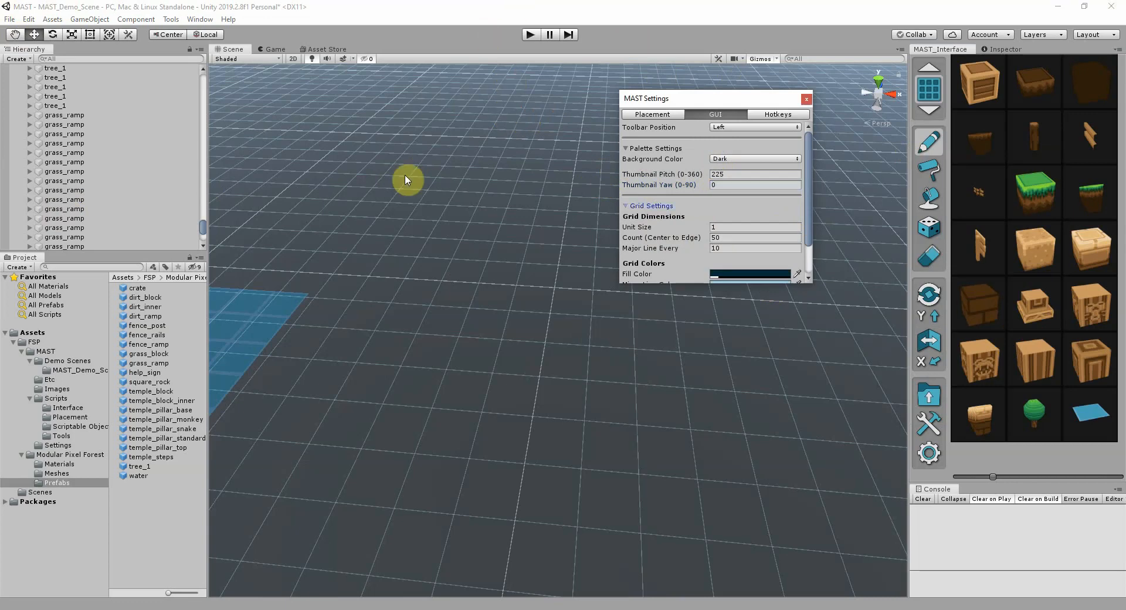
left_click(930, 397)
left_click(599, 335)
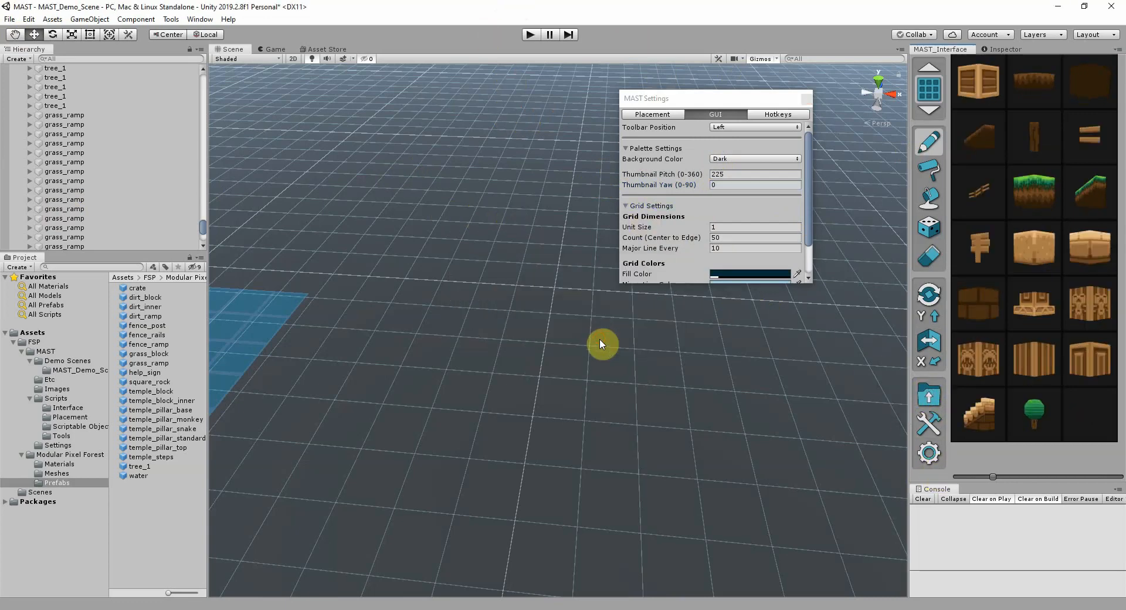
left_click(1021, 354)
left_click(776, 225)
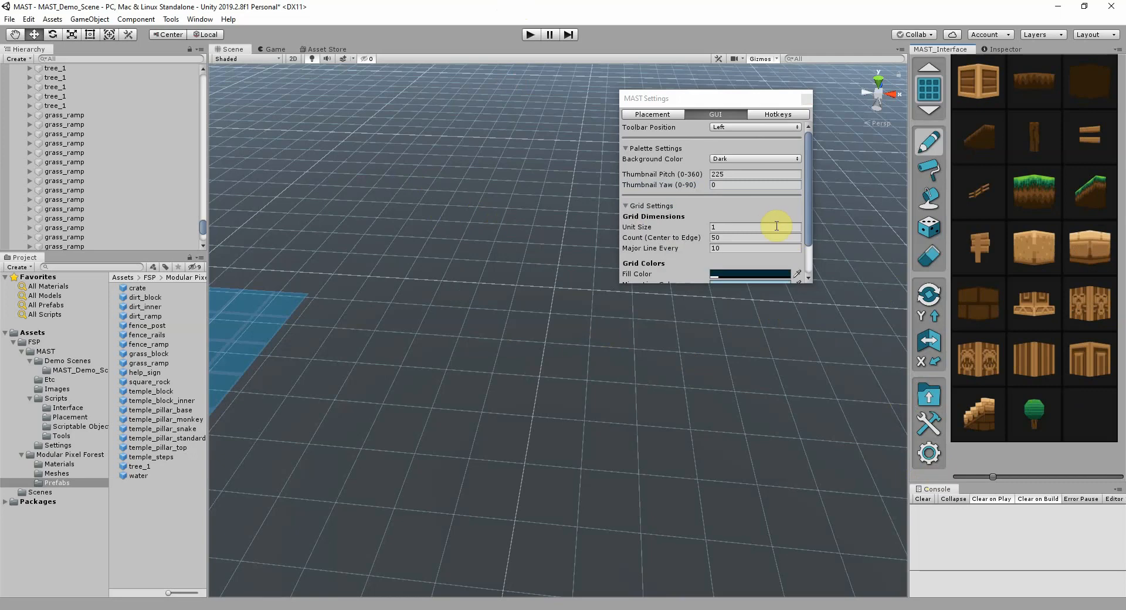
- Set the Thumbnail Yaw to 90 and reload the prefabs to regenerate the palette thumbnails
left_click(729, 186)
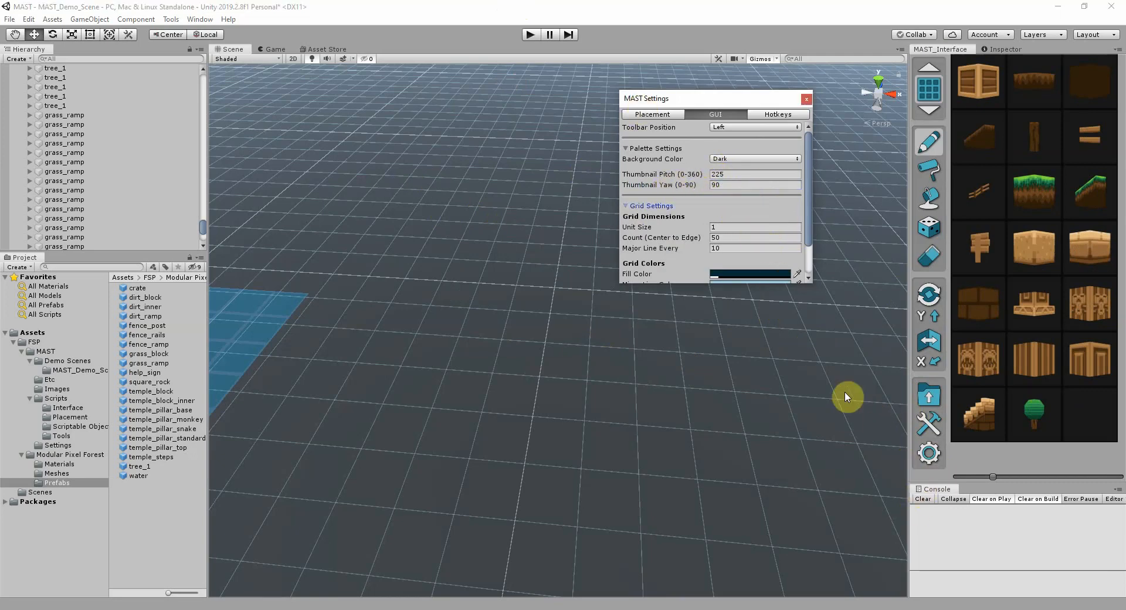
left_click(931, 397)
left_click(586, 335)
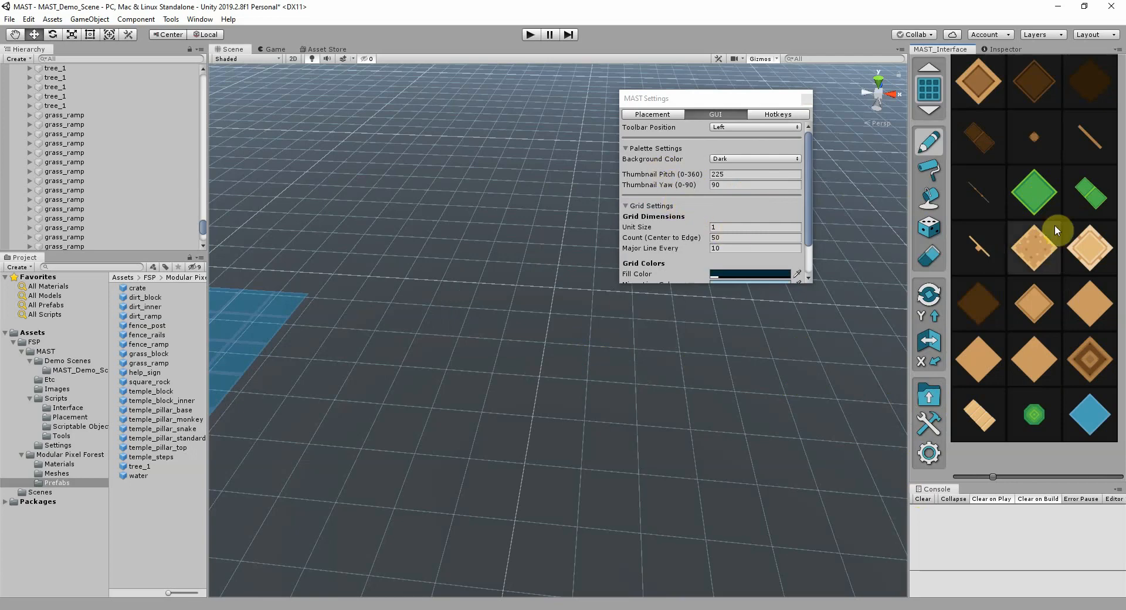
- Set the Thumbnail Yaw to 30 and reload the prefabs to regenerate the palette thumbnails
left_click(725, 185)
type("3")
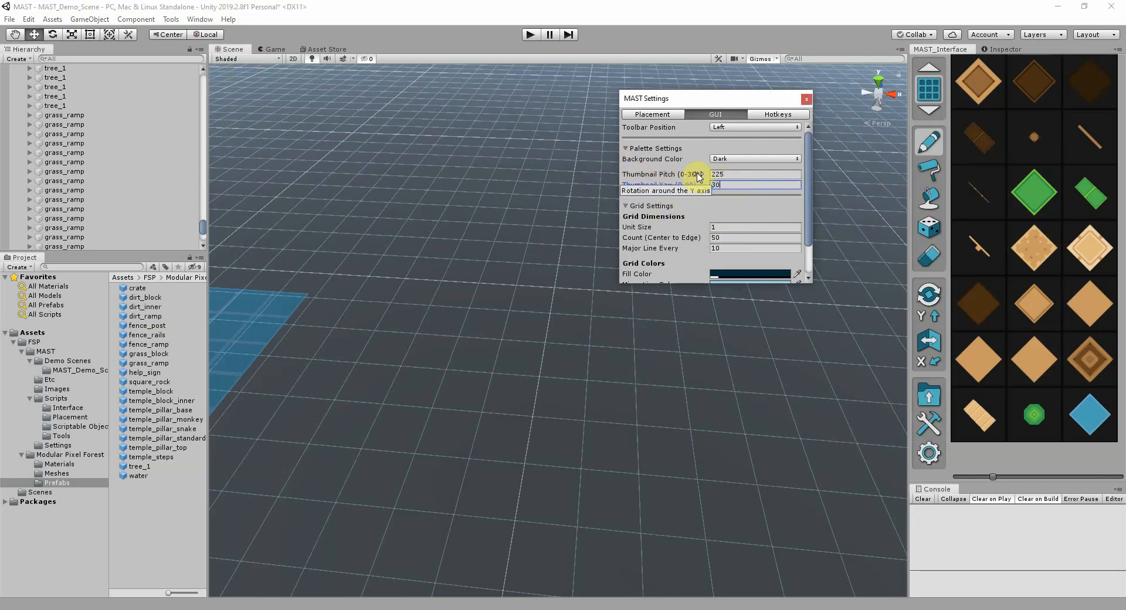
left_click(928, 396)
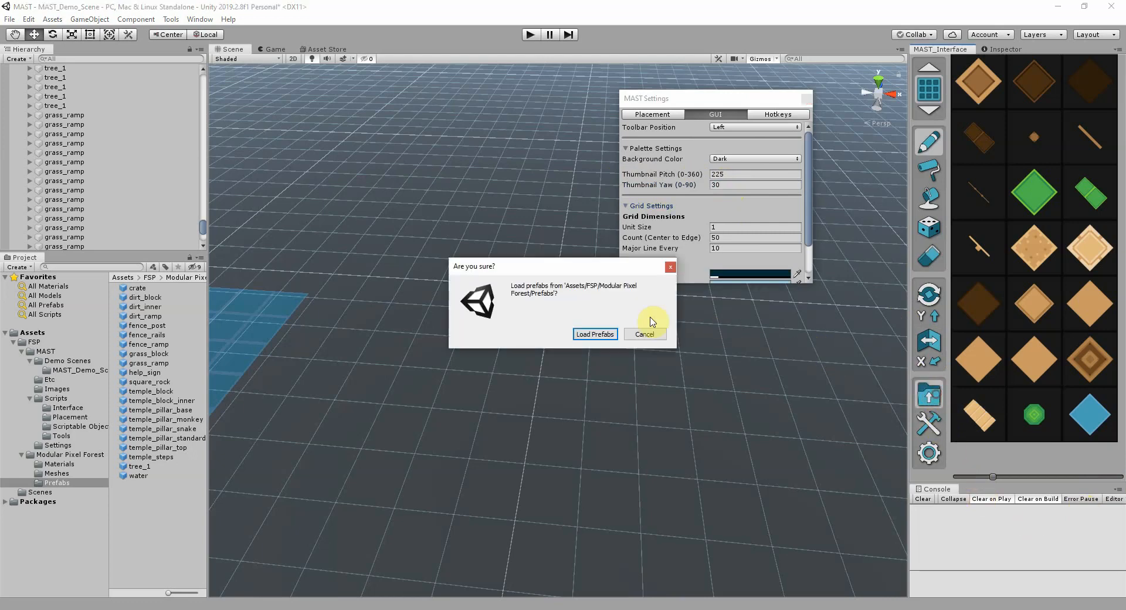
left_click(593, 335)
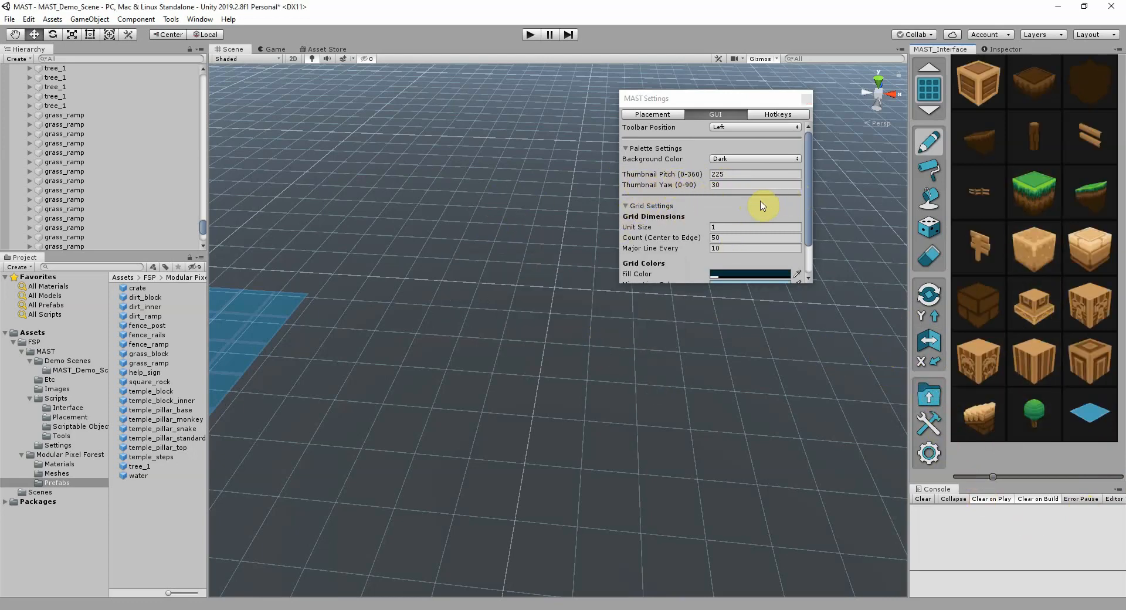
- Turn off Show Grid in the Scene view's gizmo options
left_click_drag(809, 198, 804, 234)
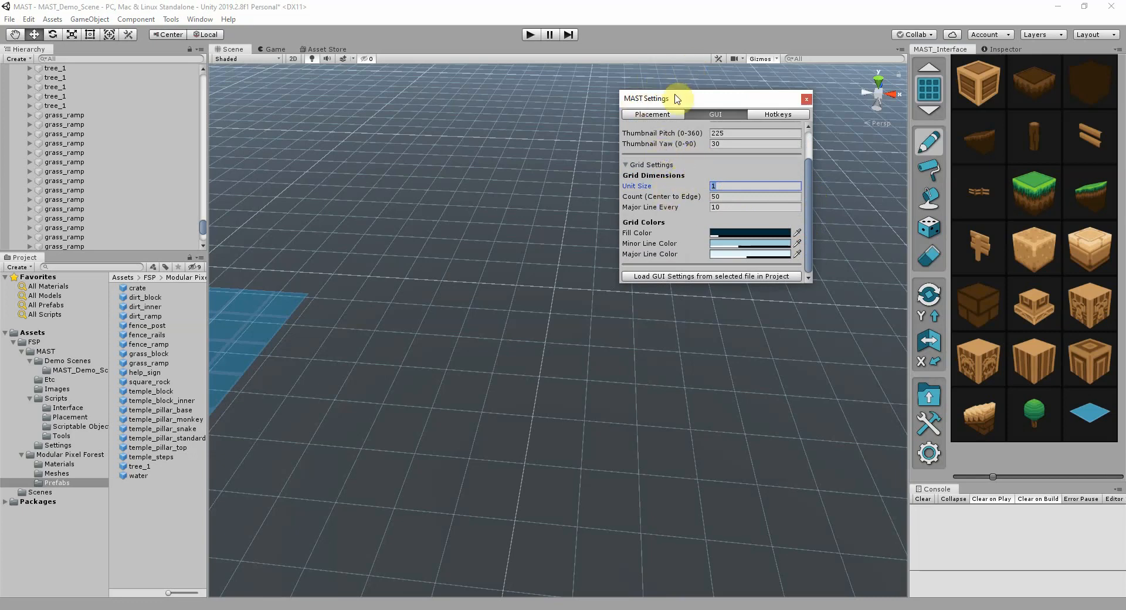
left_click(684, 3)
left_click(777, 59)
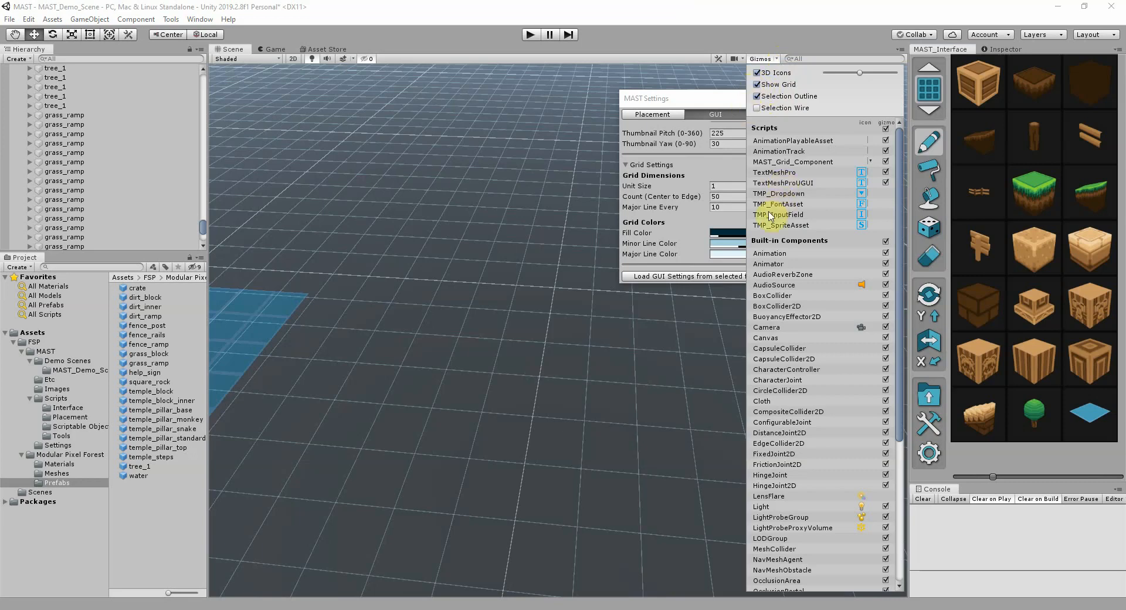
left_click(755, 85)
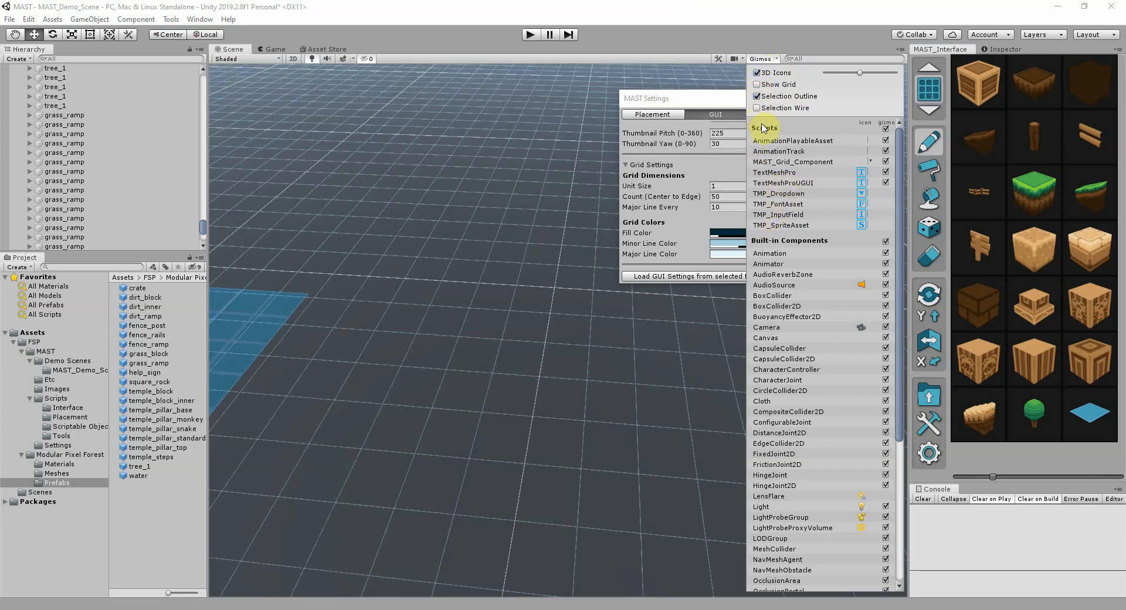
left_click(768, 60)
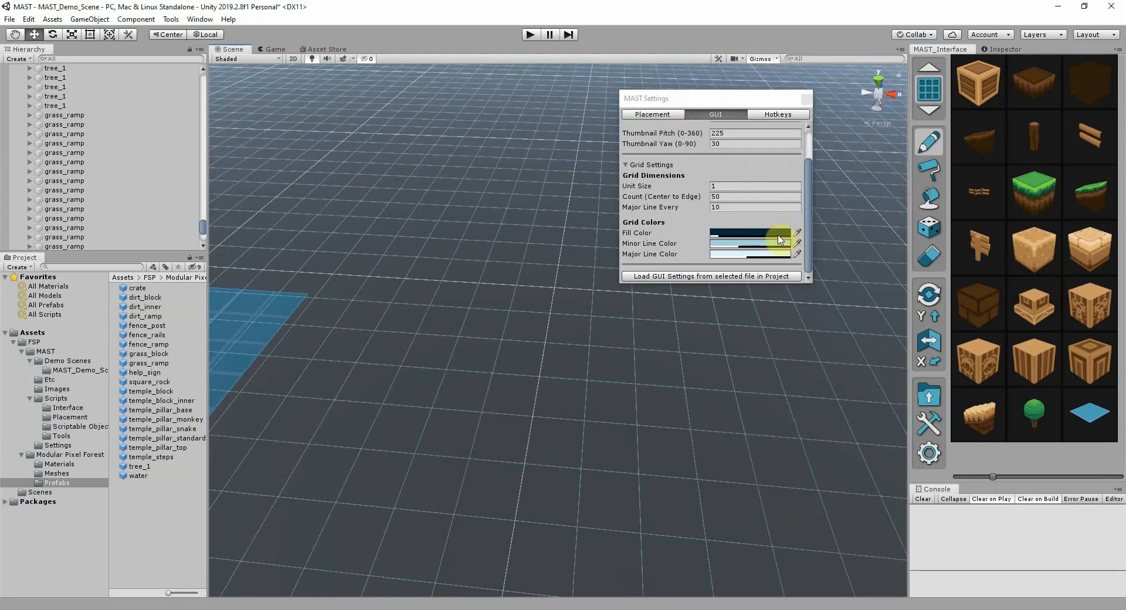
- Try a grid Unit Size of 0.5 and restore it to 1
left_click(724, 184)
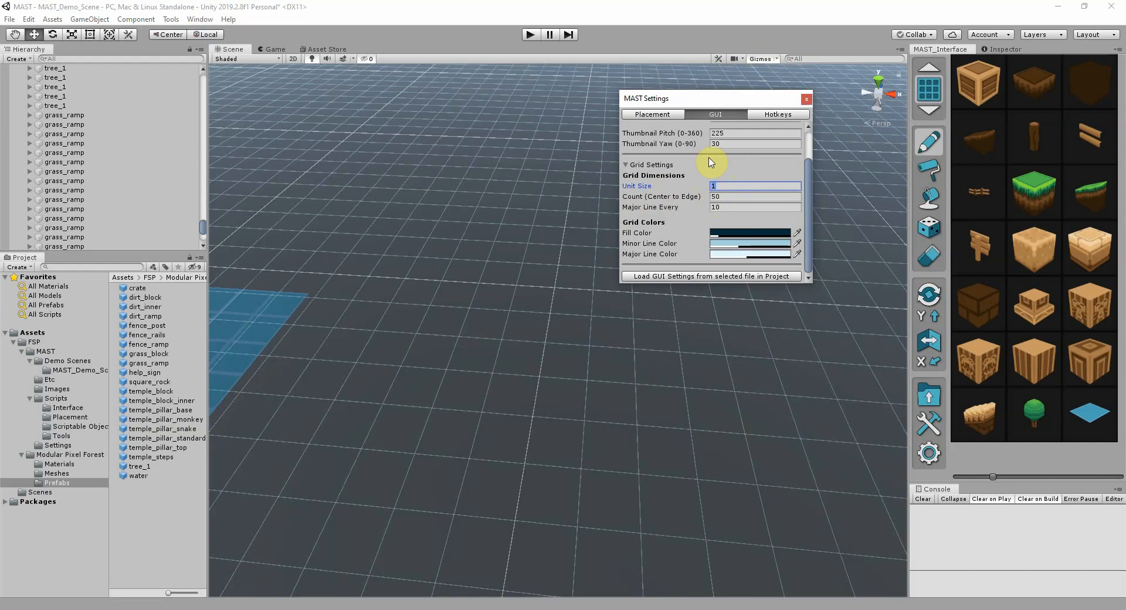
type("0.5")
key("Tab")
mouse_move(556, 348)
left_mouse_down("alt")
mouse_move(366, 359)
mouse_move(485, 359)
mouse_move(557, 340)
left_mouse_up("alt")
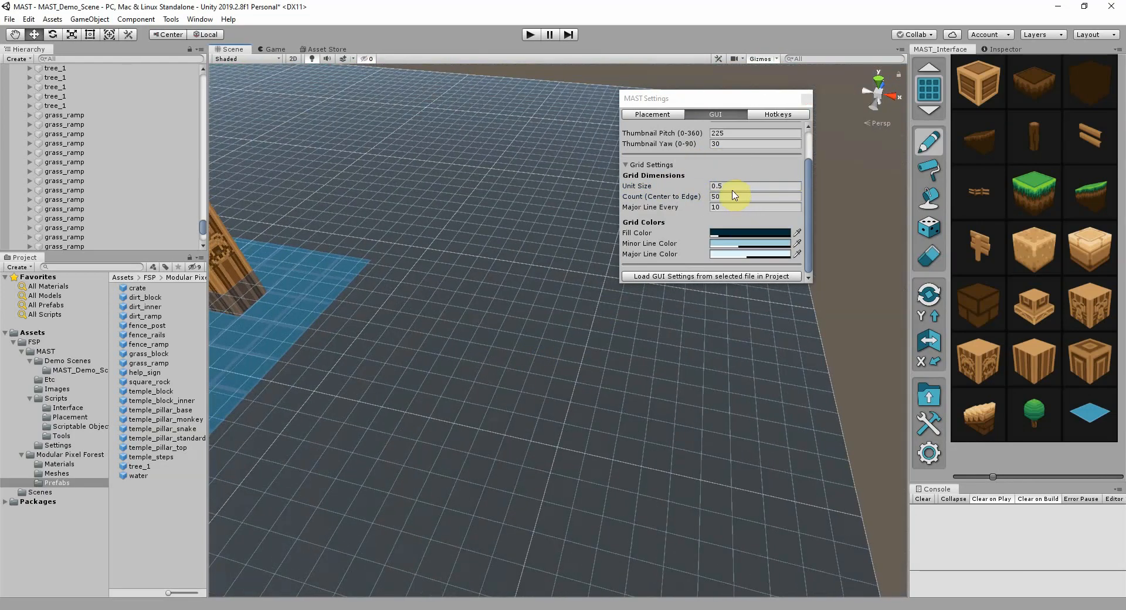
left_click(636, 193)
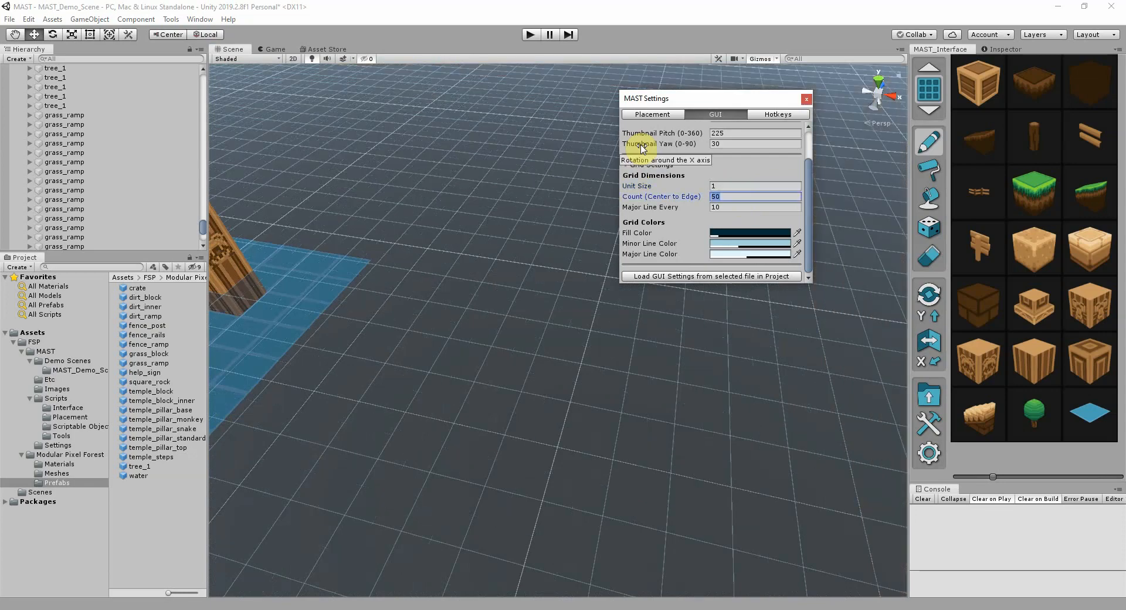
- Try a Major Line Every value of 5 for the grid and restore it to 10
left_click_drag(538, 382, 469, 345, "alt")
left_click_drag(452, 428, 497, 462, "alt")
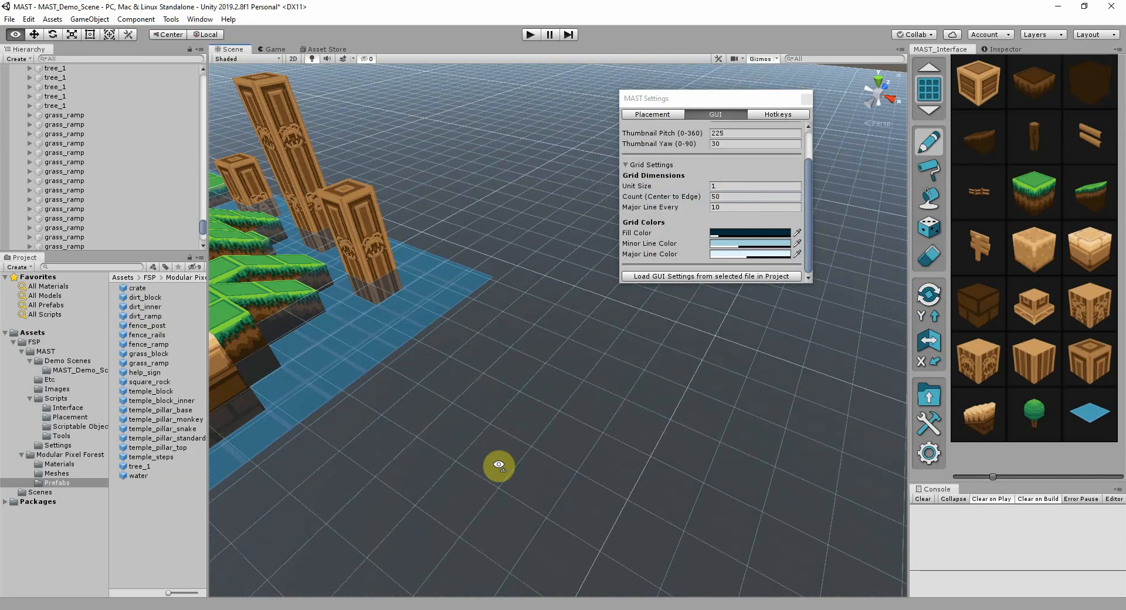
left_click(736, 204)
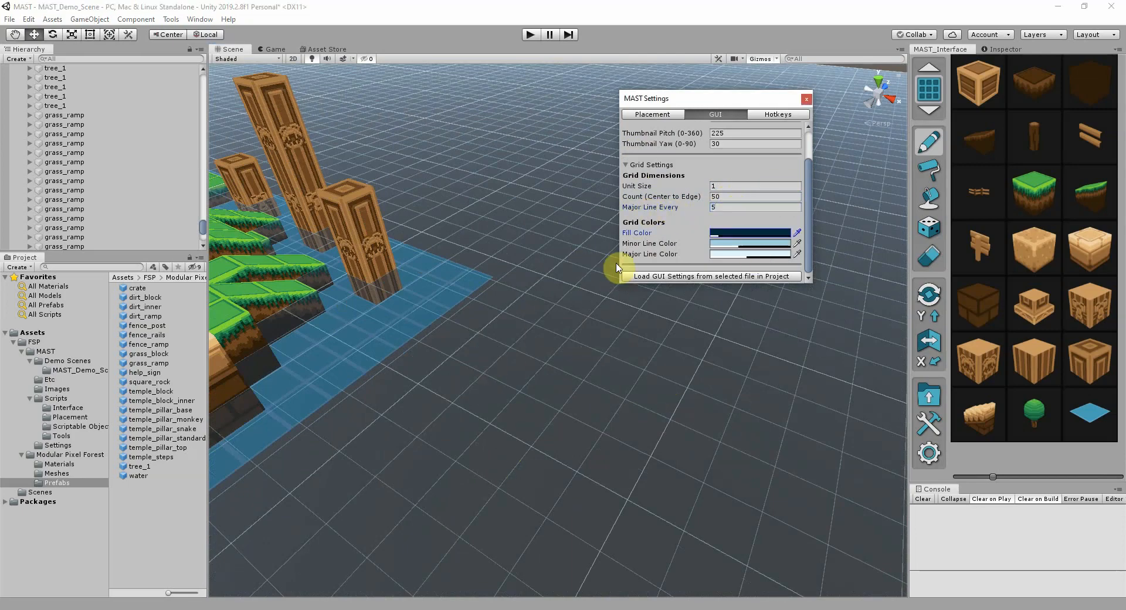
right_click_drag(482, 440, 598, 427)
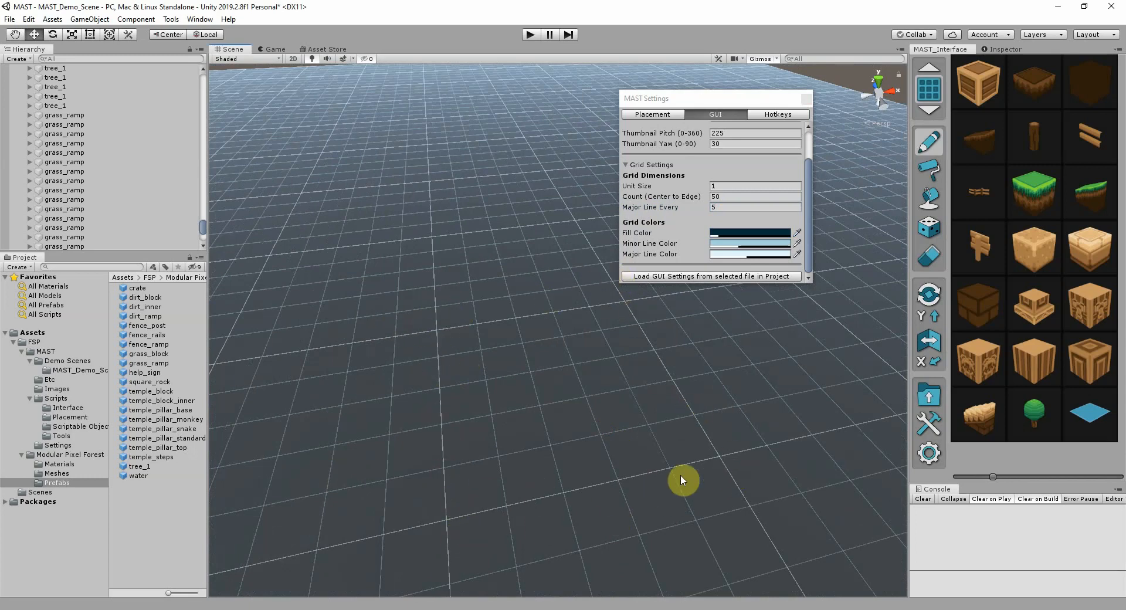
left_click(716, 207)
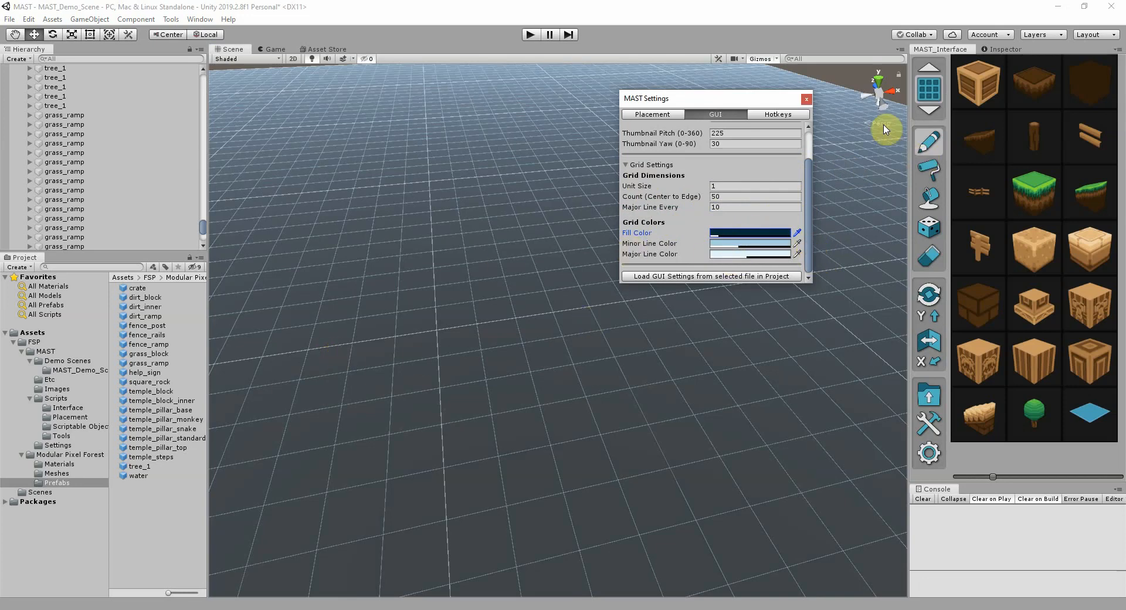
- Inspect the Grid_Mat and Eraser_Mat materials in MAST's Etc folder and return to the prefab palette
left_click(1001, 50)
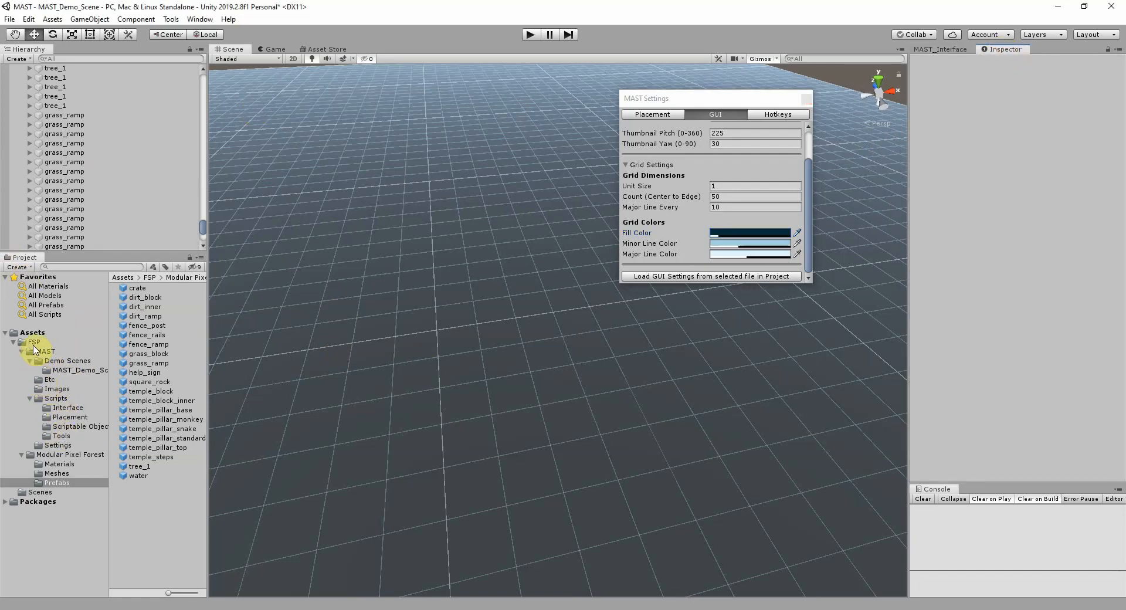
left_click(49, 379)
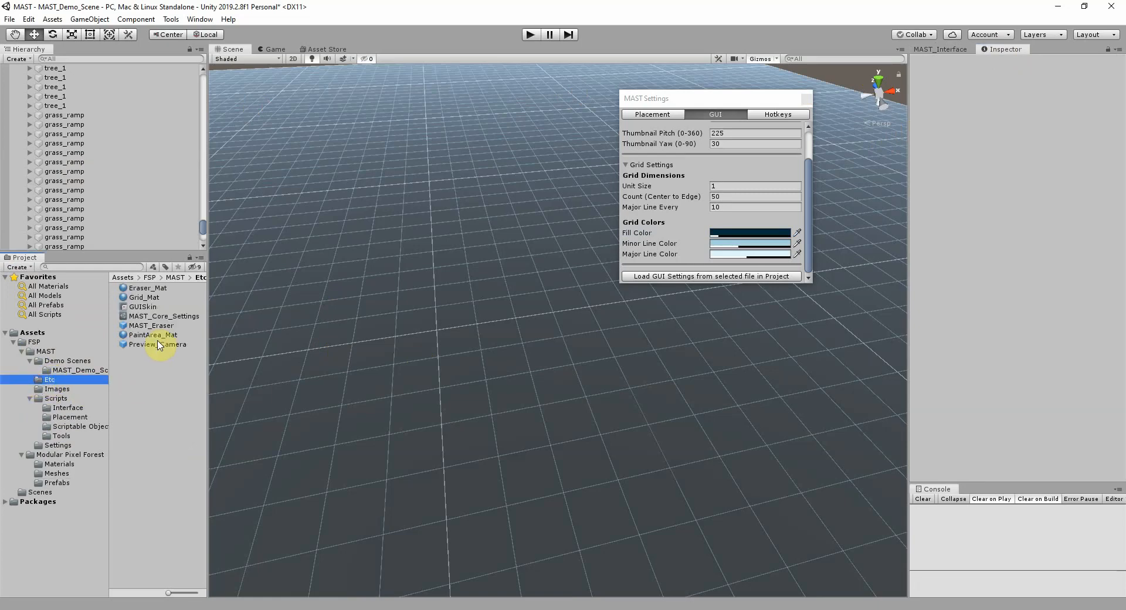
left_click(133, 299)
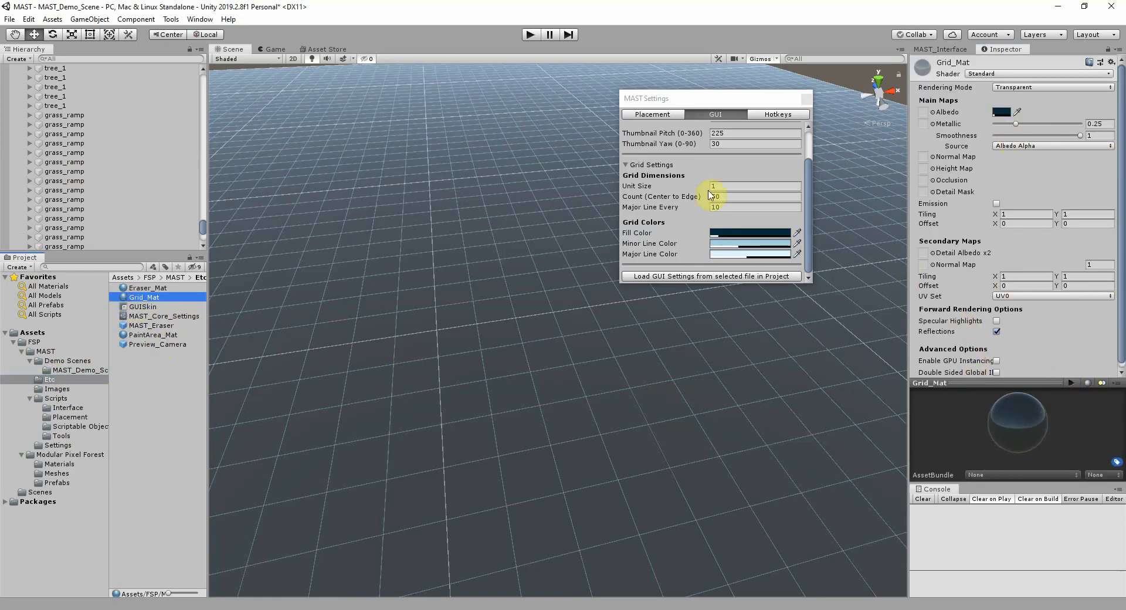
left_click(141, 288)
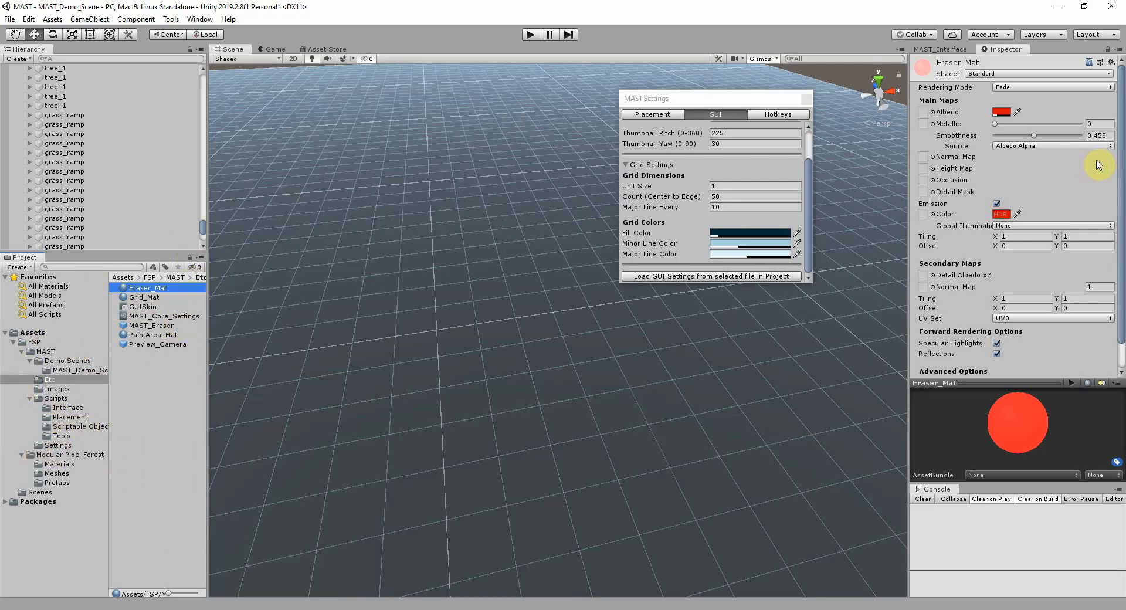
left_click(943, 49)
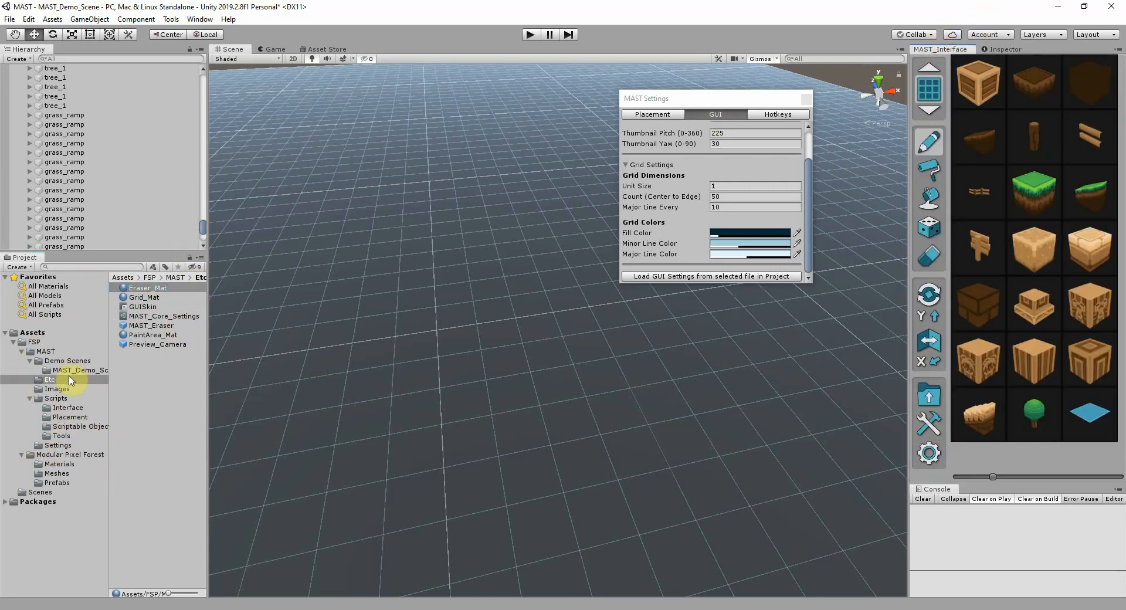
- Review MAST's hotkey settings from Toggle Grid On/Off to Flip Prefab, including the grid toggle's modifier options
left_click(772, 115)
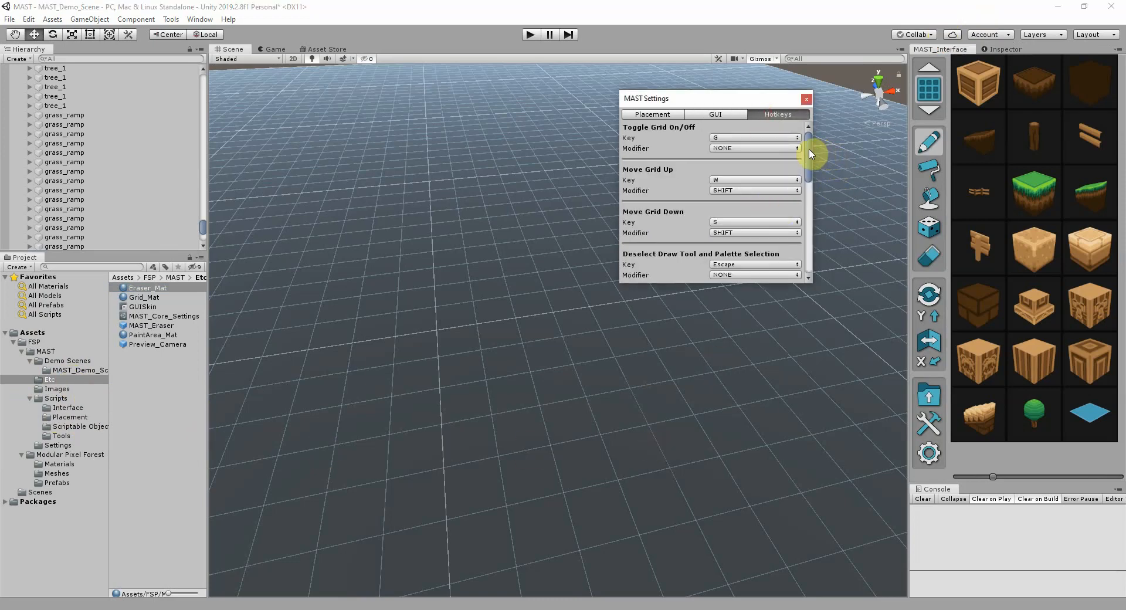
left_click(741, 149)
left_click(720, 107)
mouse_move(809, 172)
left_mouse_down()
mouse_move(802, 277)
mouse_move(811, 101)
left_mouse_up()
left_click_drag(810, 161, 807, 260)
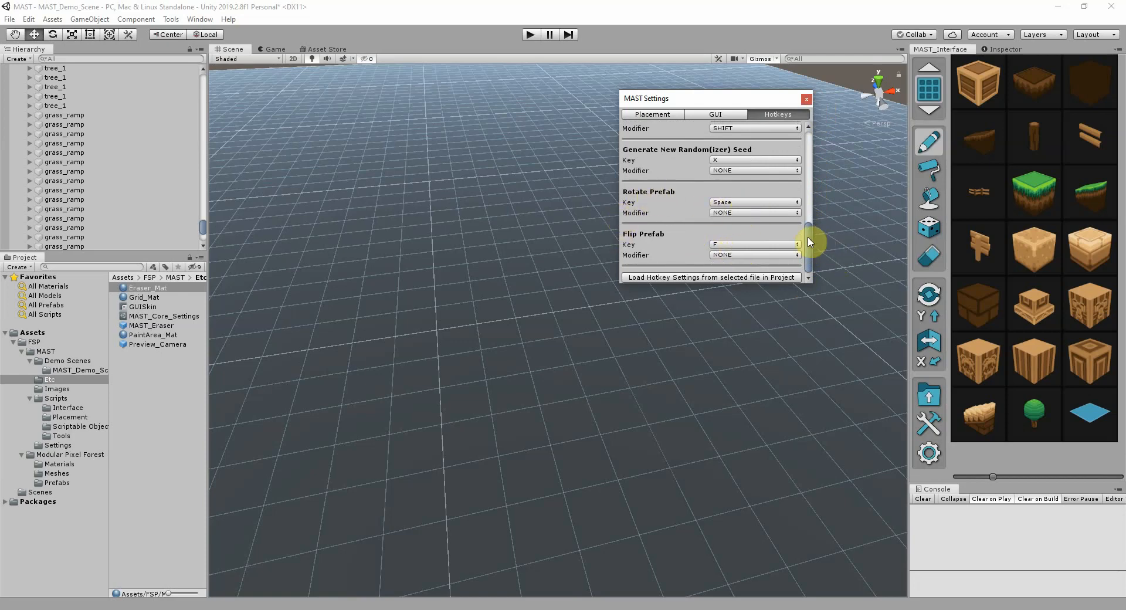
mouse_move(807, 245)
left_mouse_down()
mouse_move(804, 143)
mouse_move(794, 139)
left_mouse_up()
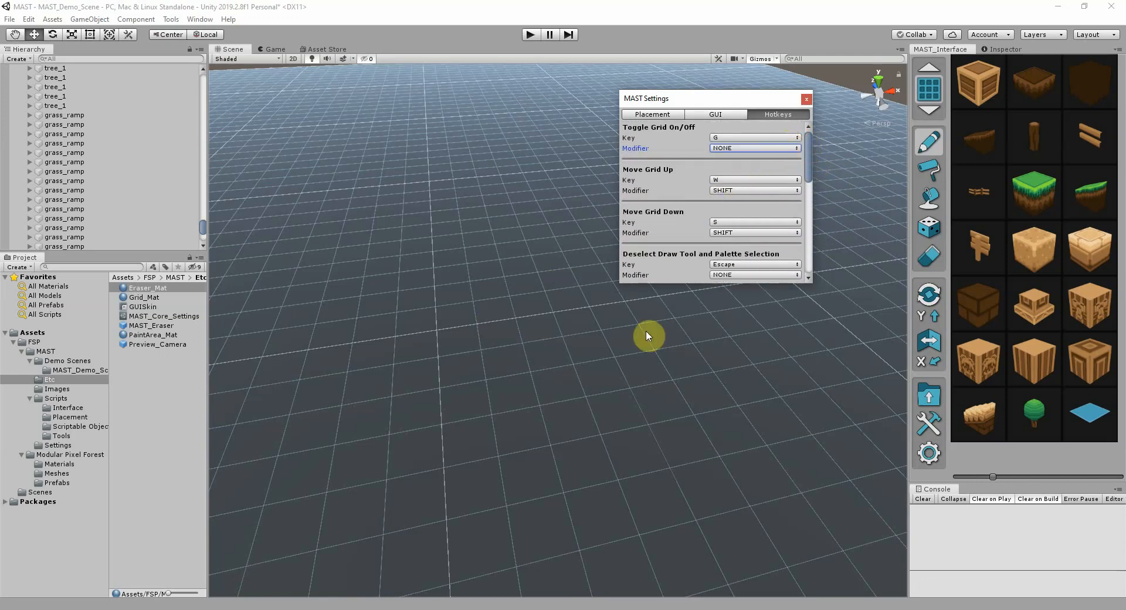
- Toggle the grid off and back on with its hotkey, and leave the MAST Settings window closed
left_click(805, 98)
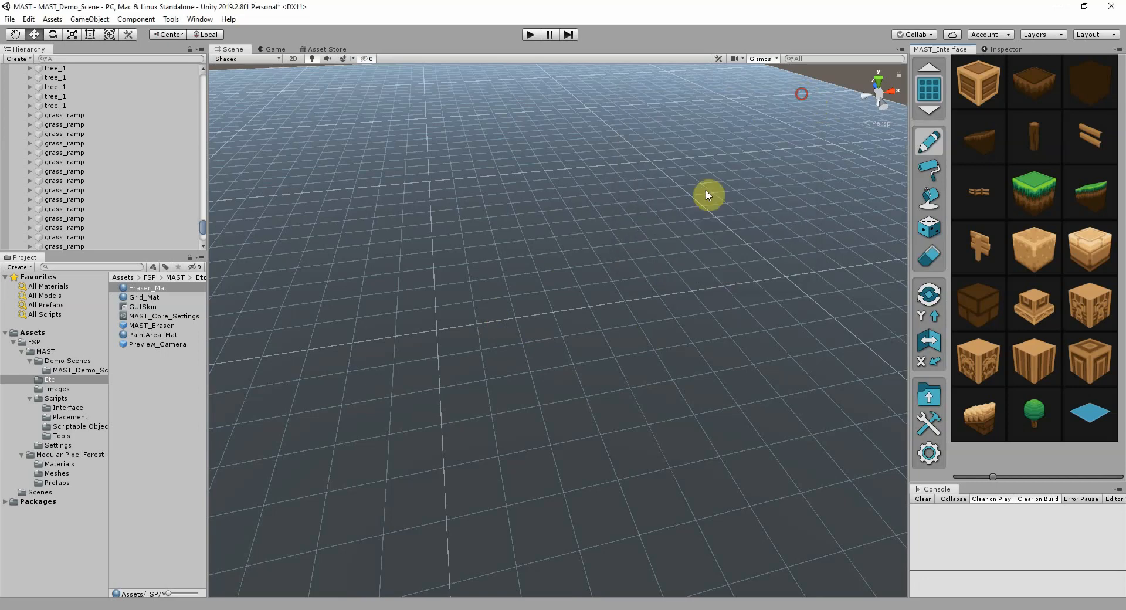
key("g")
key("g")
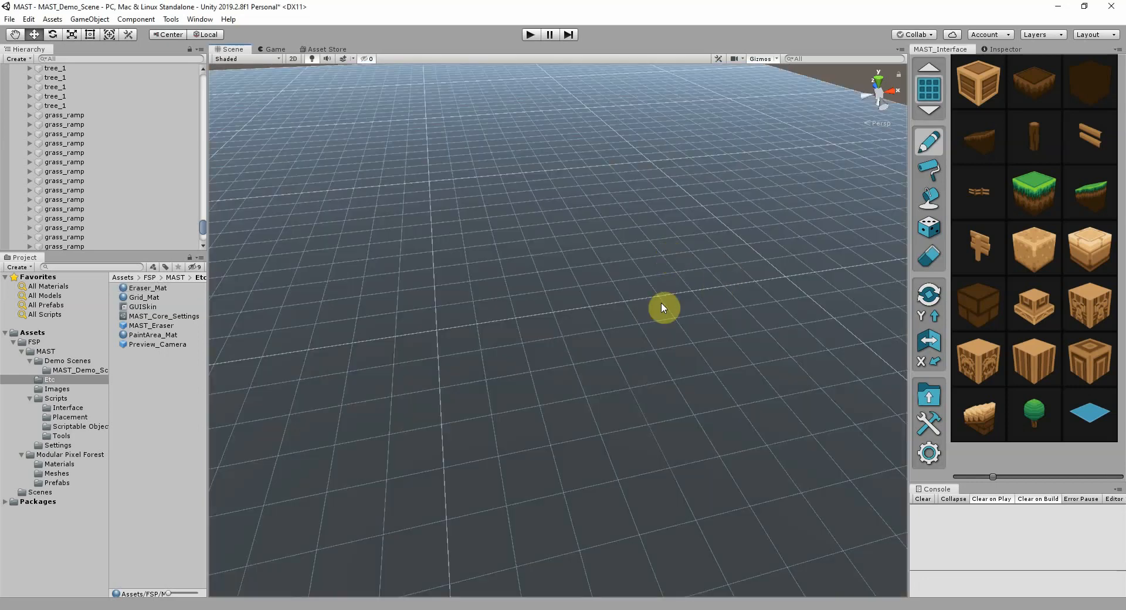
left_click(928, 454)
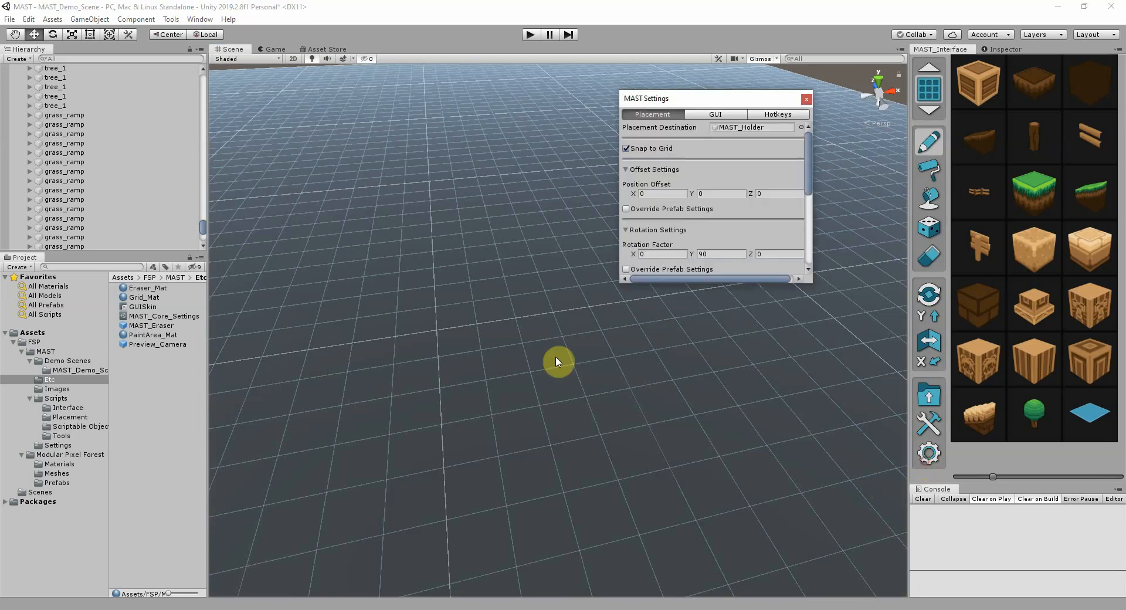
left_click(803, 98)
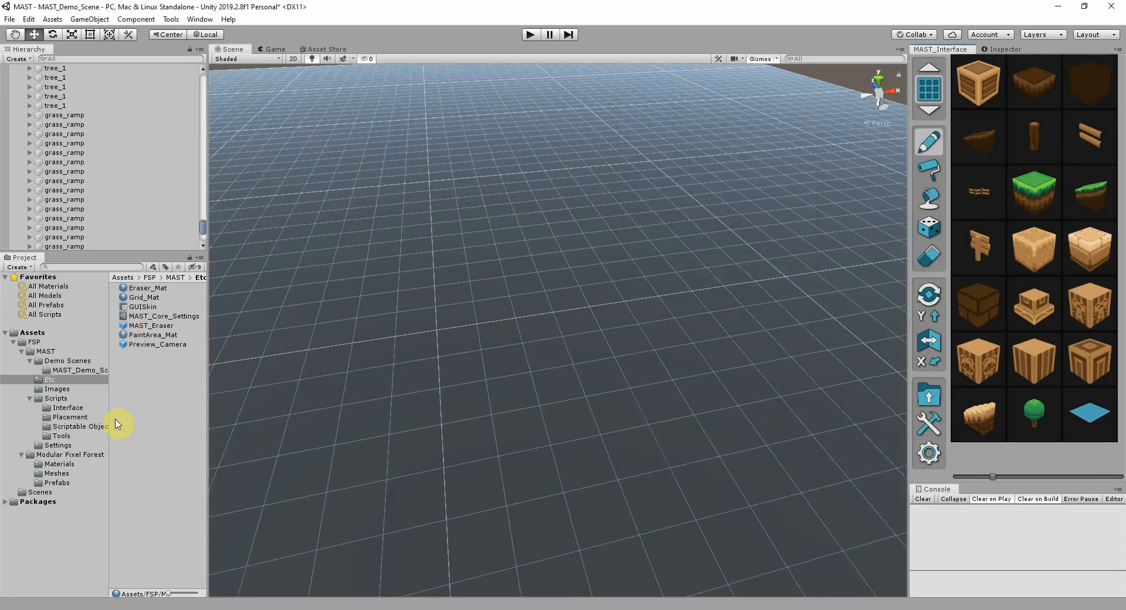
- Examine the GUI_Settings, Hotkey_Settings and Placement_Settings files in MAST's Settings folder
left_click(50, 445)
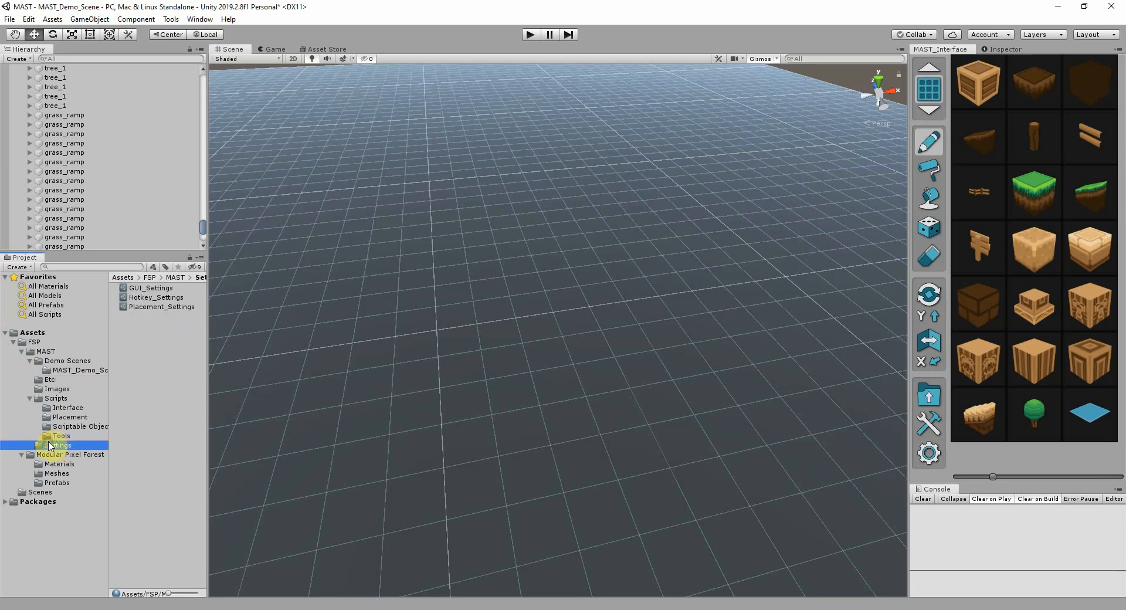
left_click(150, 289)
left_click(145, 298)
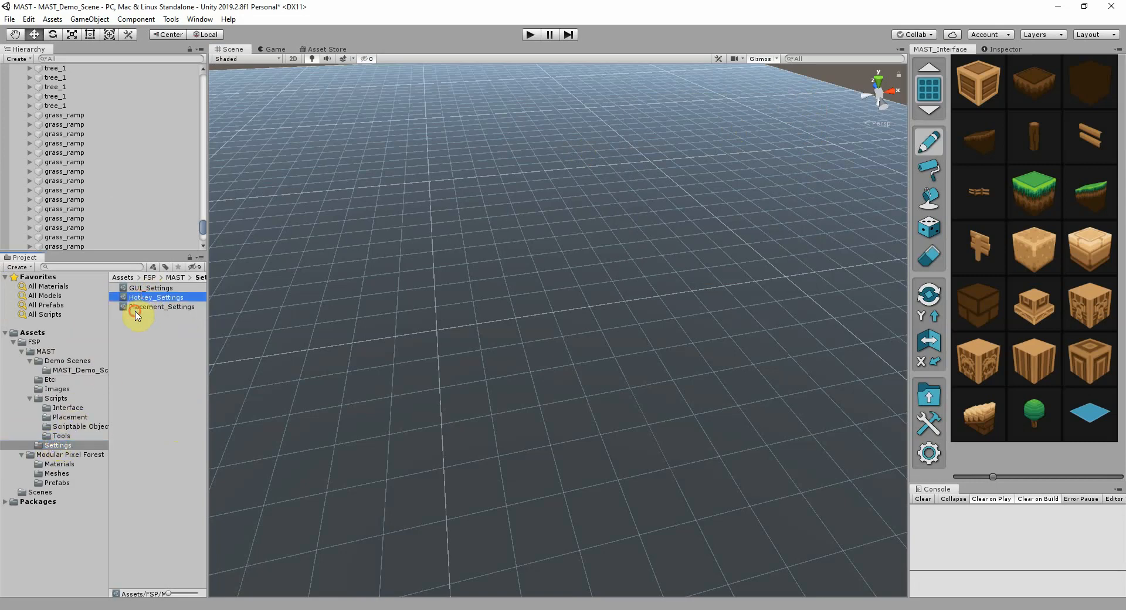
left_click(135, 311)
left_click(140, 289)
left_click(140, 296)
left_click(132, 312)
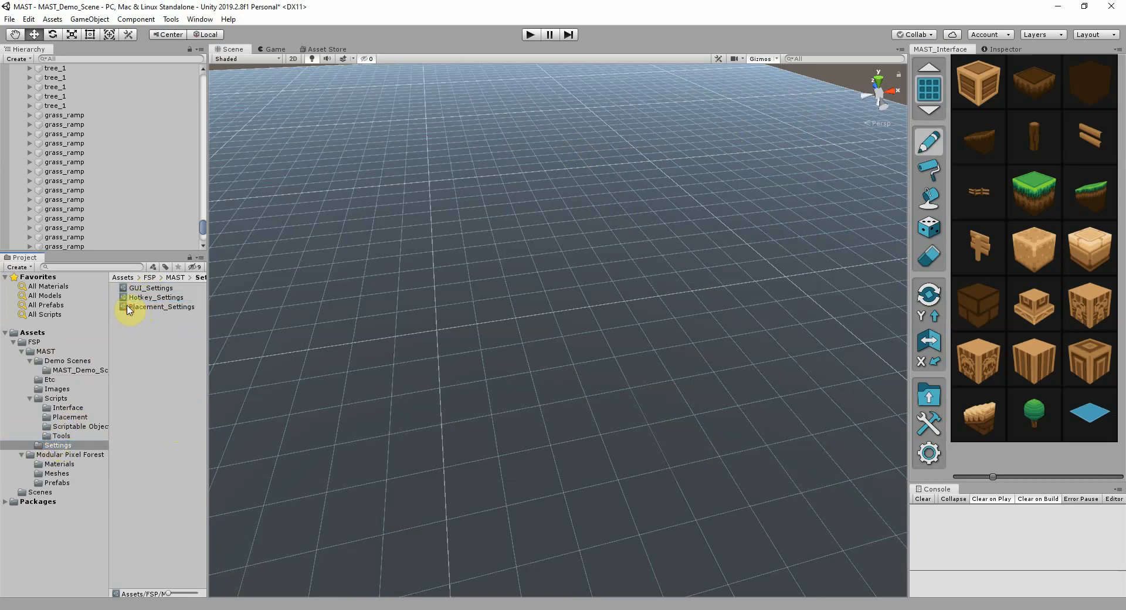
left_click(129, 308)
left_click(129, 297)
left_click(126, 281)
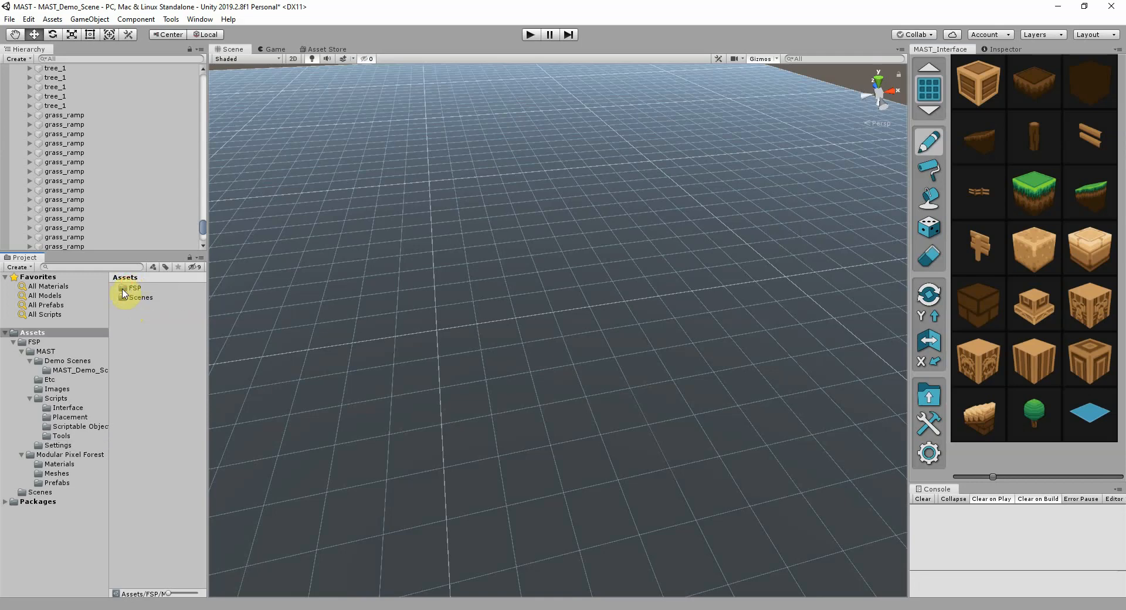
left_click(56, 445)
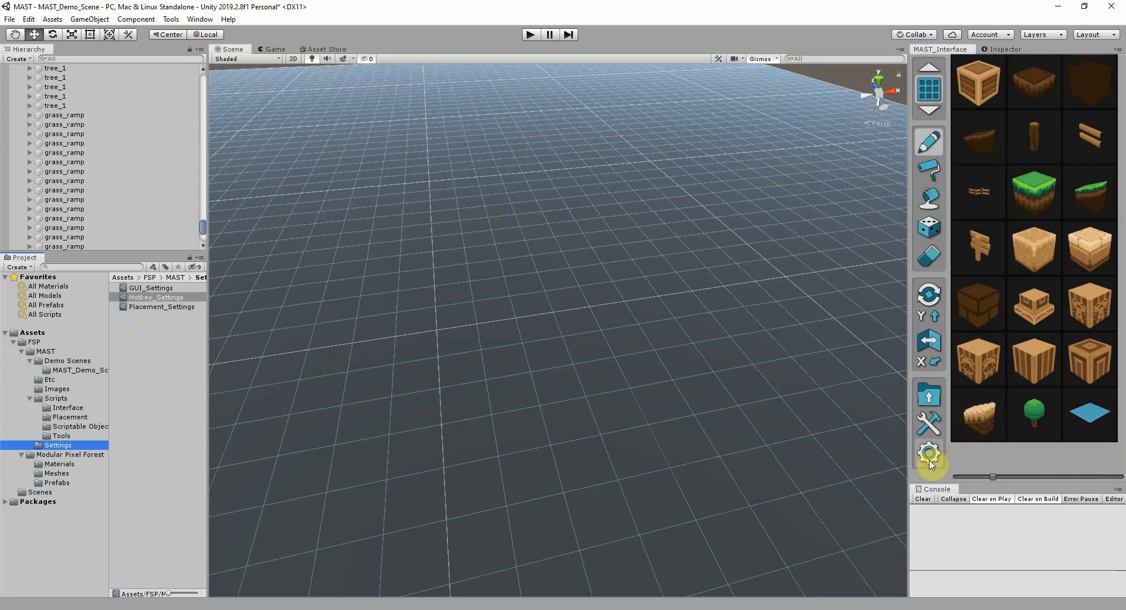
- Duplicate the Placement_Settings file and review the copy's Randomizer, Rotation and Offset values
left_click(154, 307)
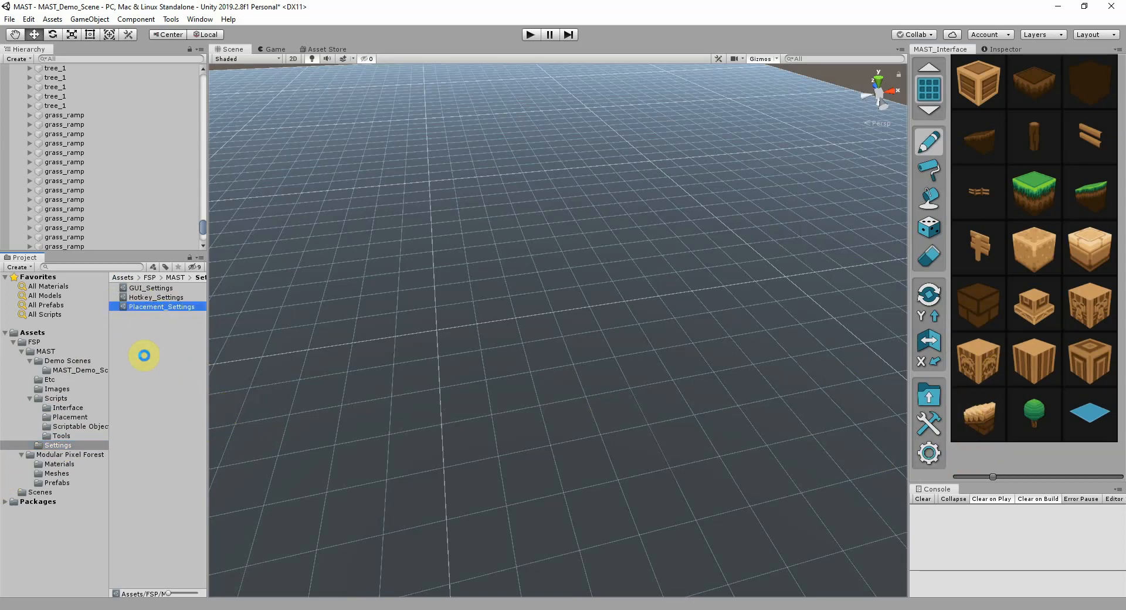
key("ctrl+d")
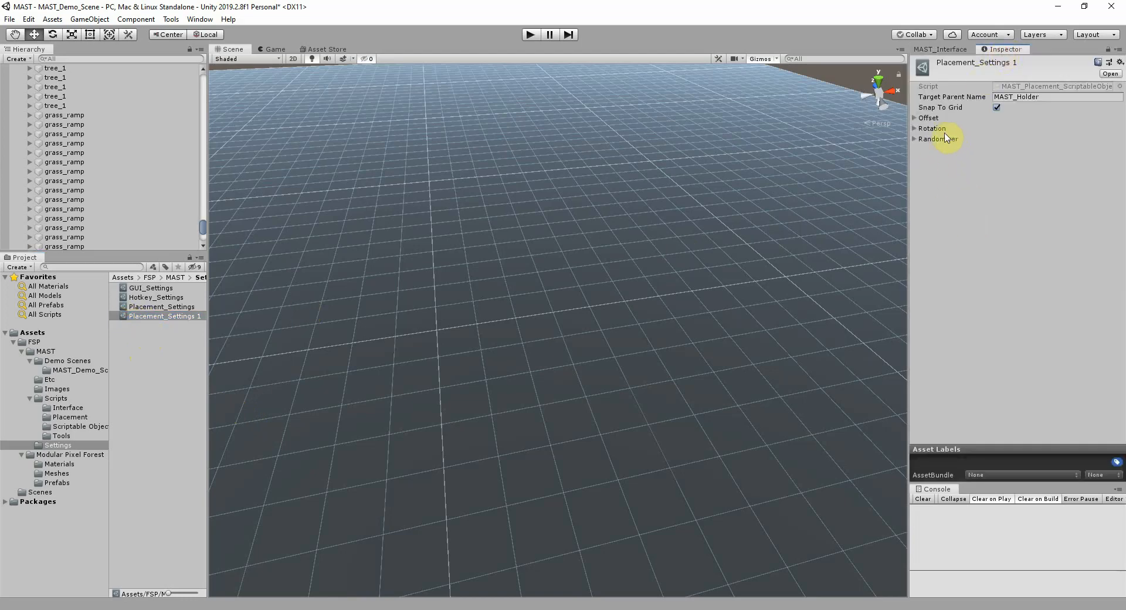
left_click(913, 139)
left_click(916, 128)
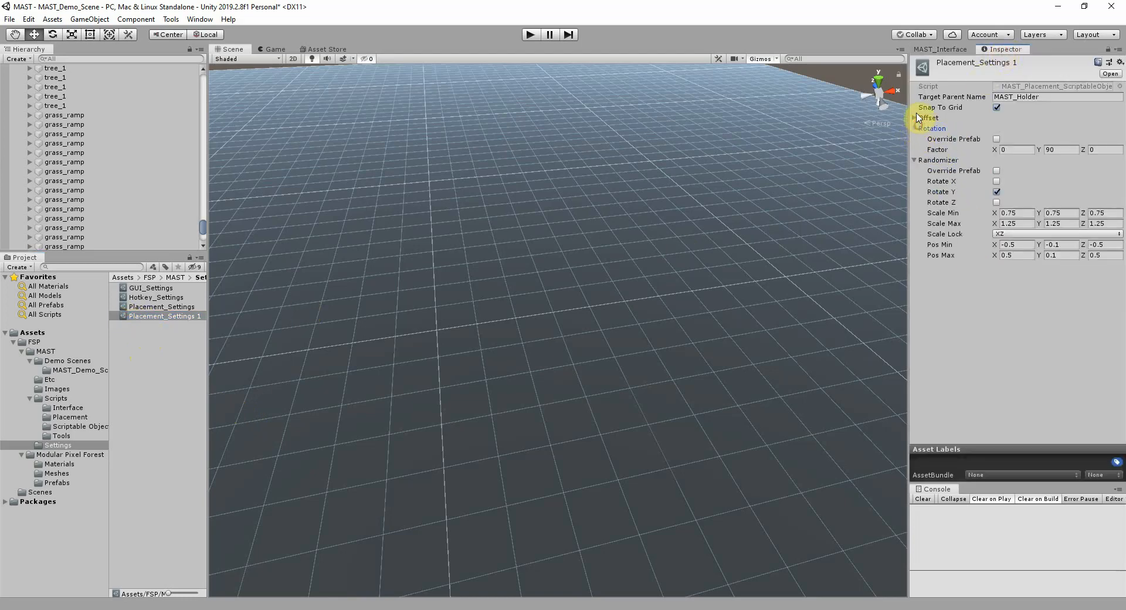
left_click(915, 119)
left_click(914, 119)
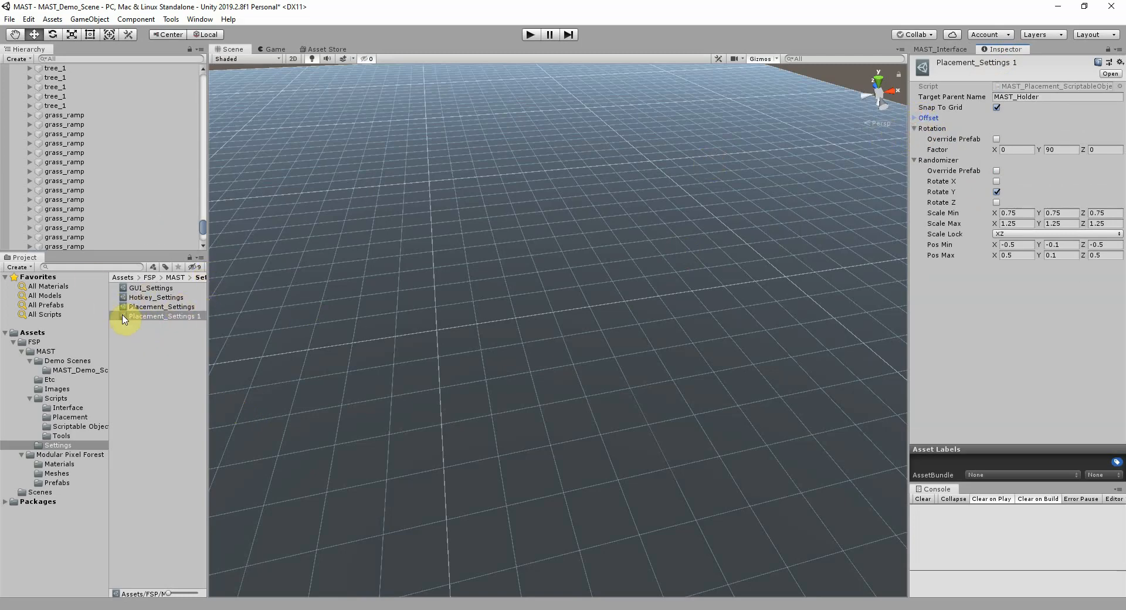
- Load MAST's placement settings from the duplicated Placement_Settings 1 file
left_click(940, 50)
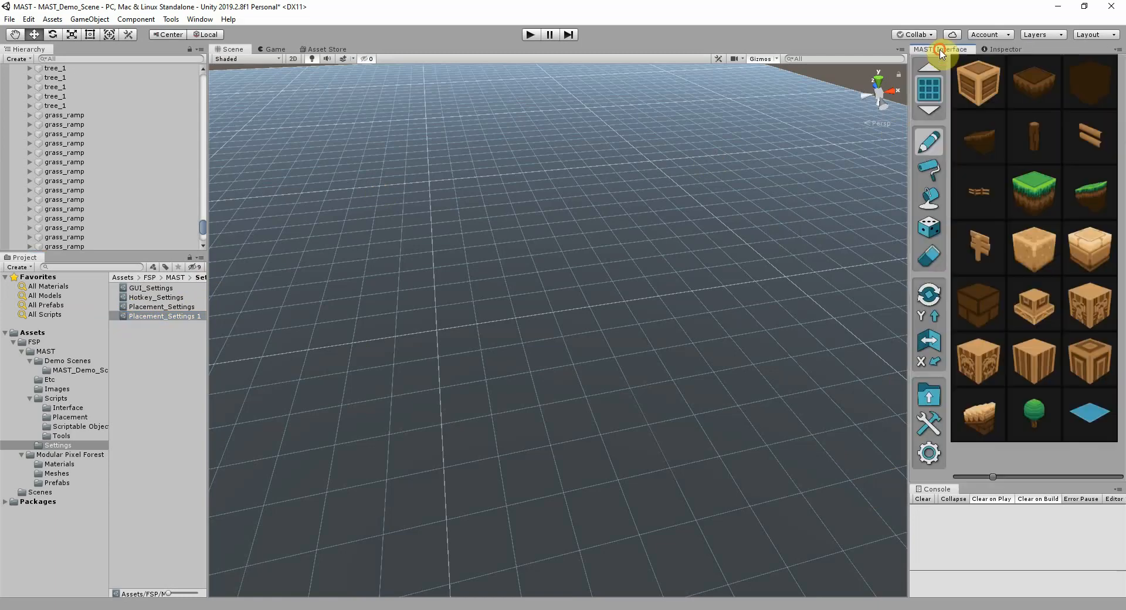
left_click(928, 452)
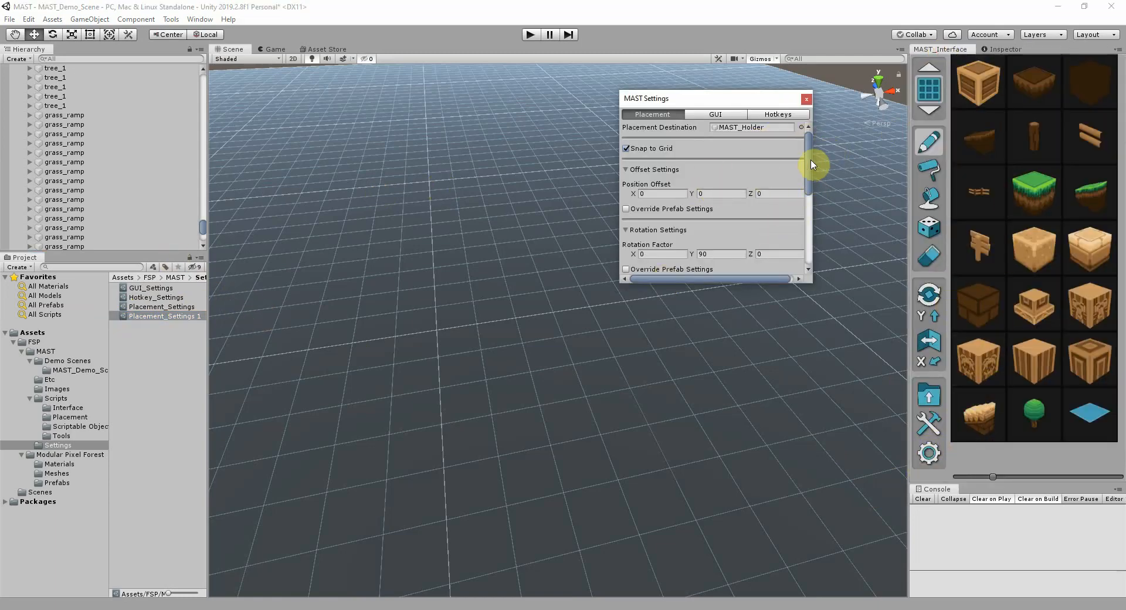
left_click_drag(811, 163, 731, 324)
left_click(141, 317)
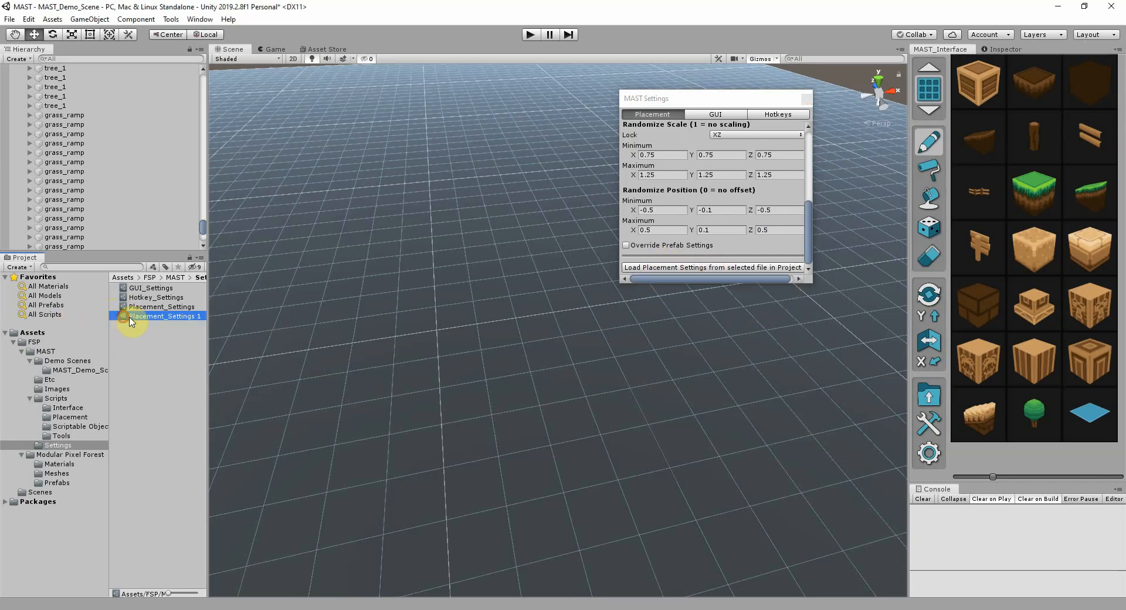
left_click(708, 268)
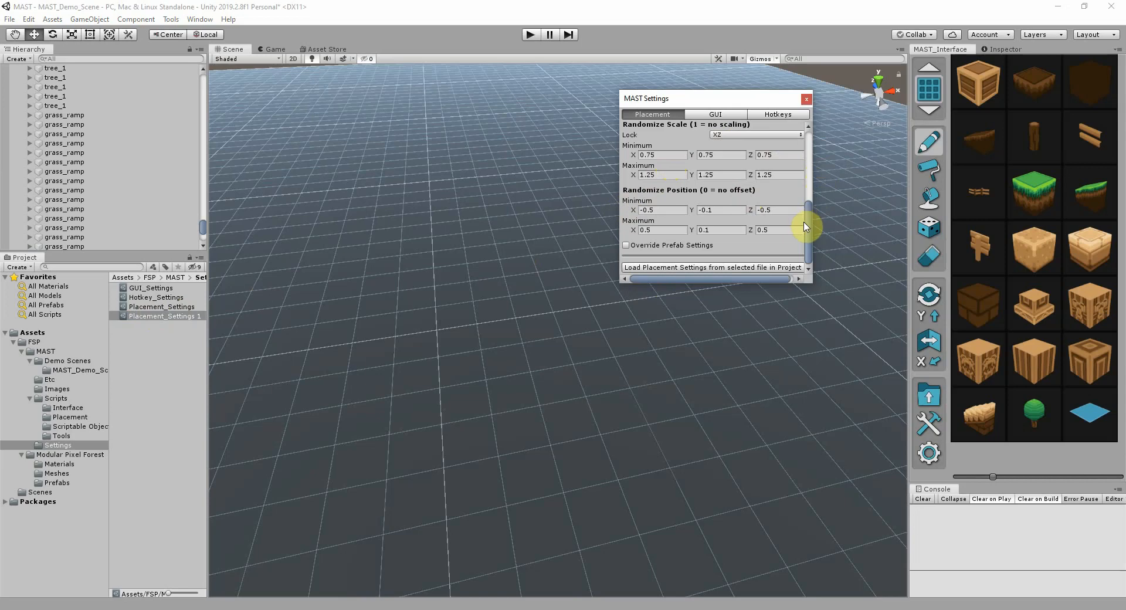
- Return to the Placement Destination setting, then collapse and select MAST_Holder in the scene hierarchy
left_click_drag(805, 227, 815, 114)
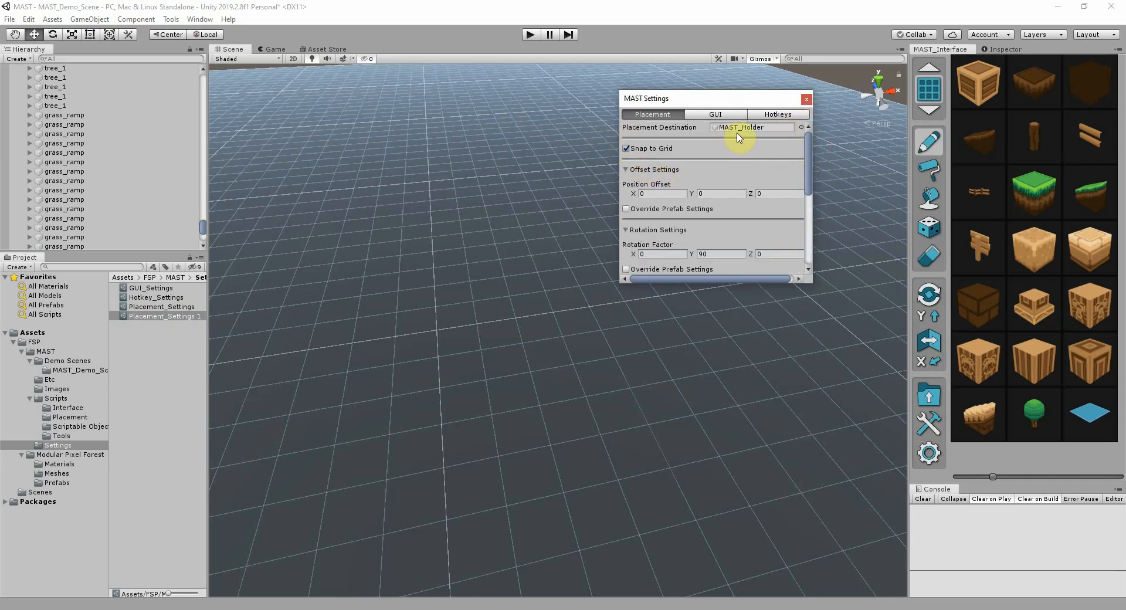
left_click(202, 228)
left_click_drag(203, 228, 196, 83)
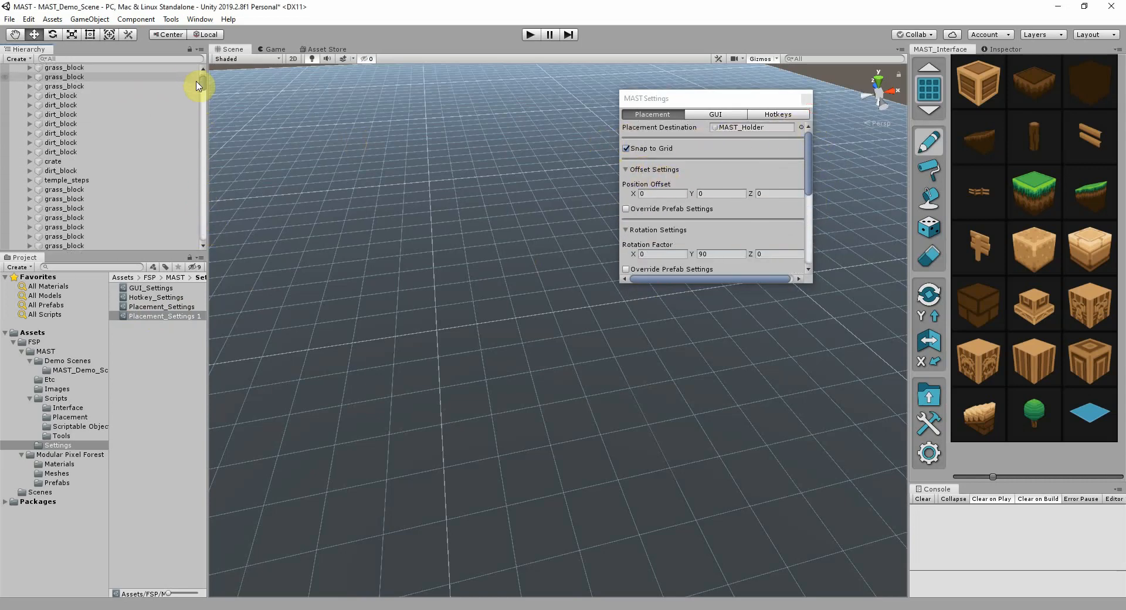
left_click(23, 97)
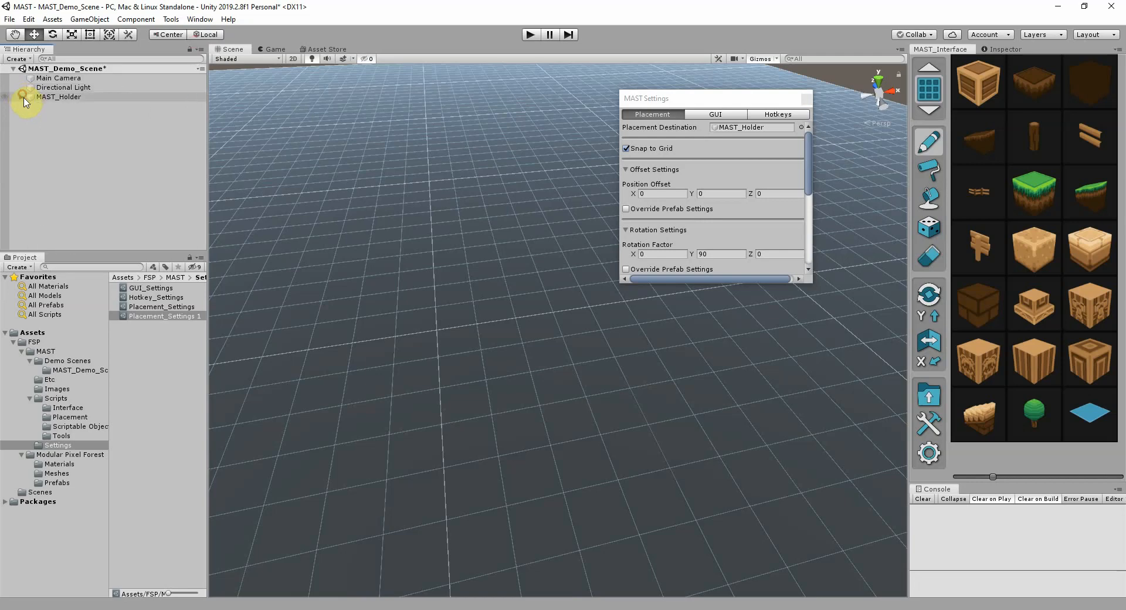
left_click(27, 97)
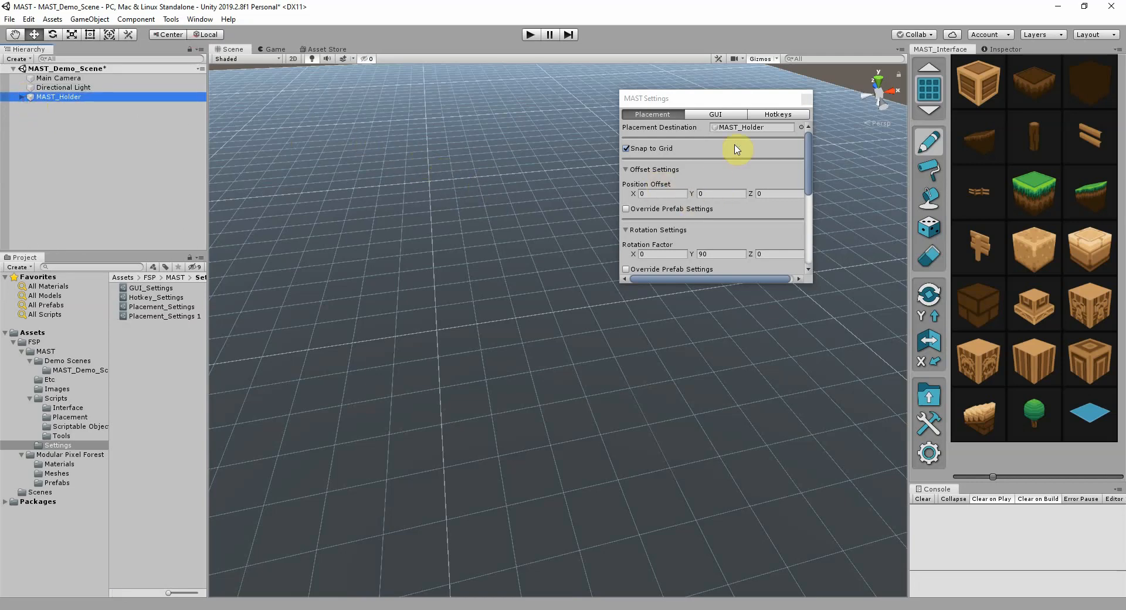
- Create an empty object in the scene and assign it as MAST's Placement Destination
right_click(47, 145)
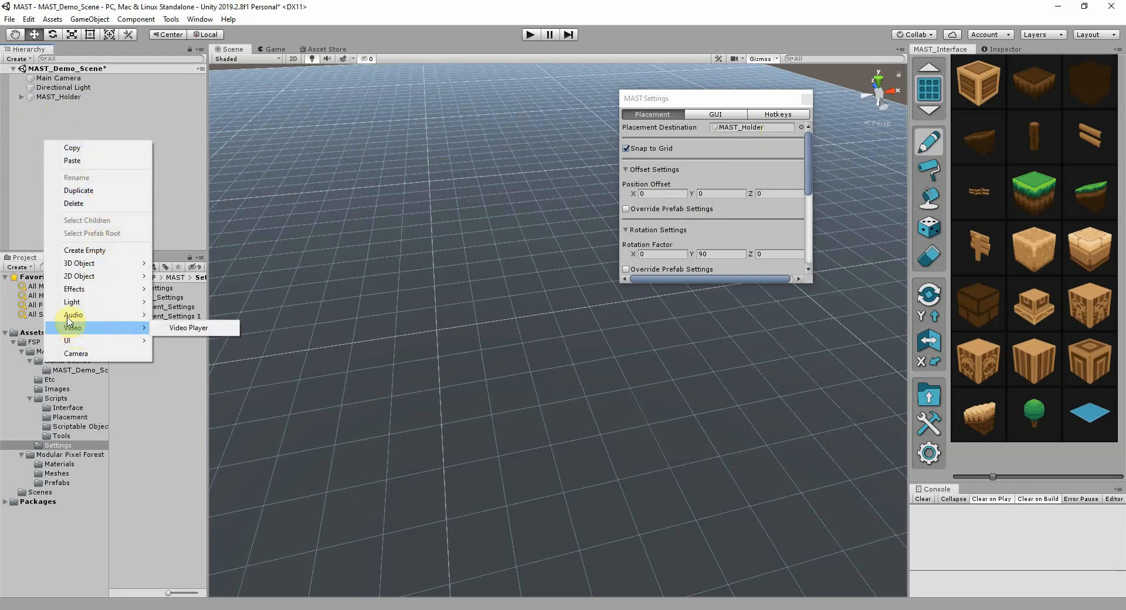
left_click(87, 250)
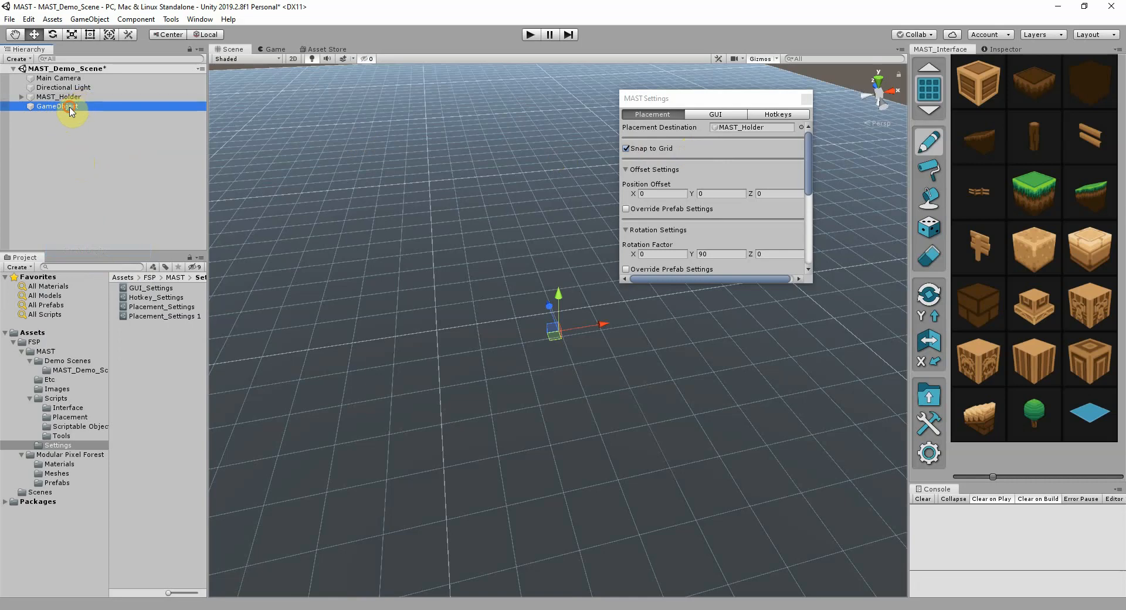
left_click_drag(70, 106, 713, 159)
left_click_drag(752, 129, 753, 129)
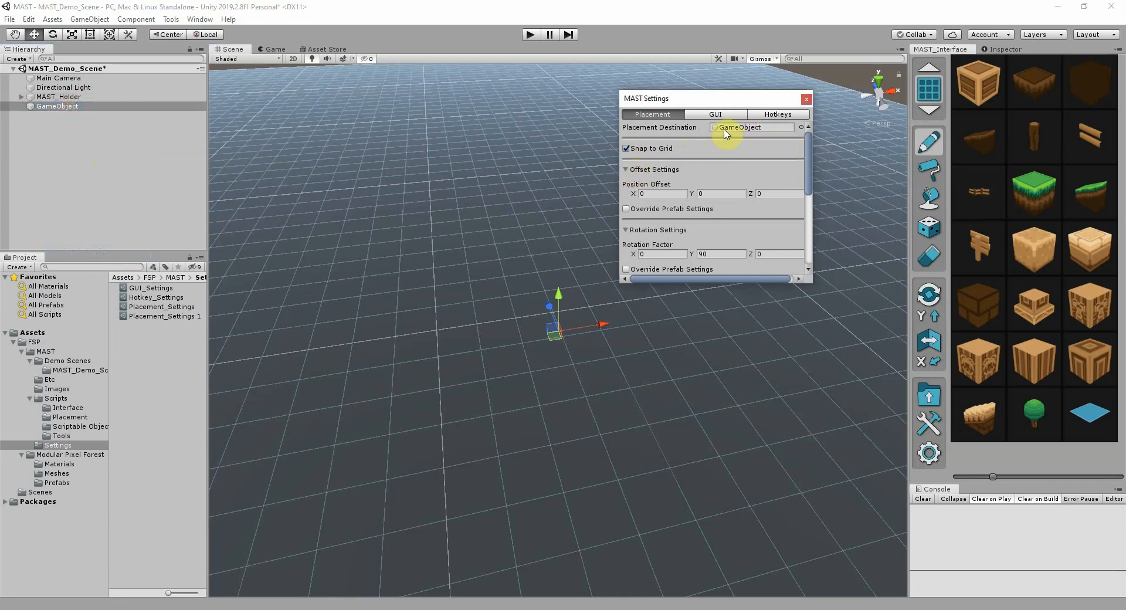
left_click(729, 129)
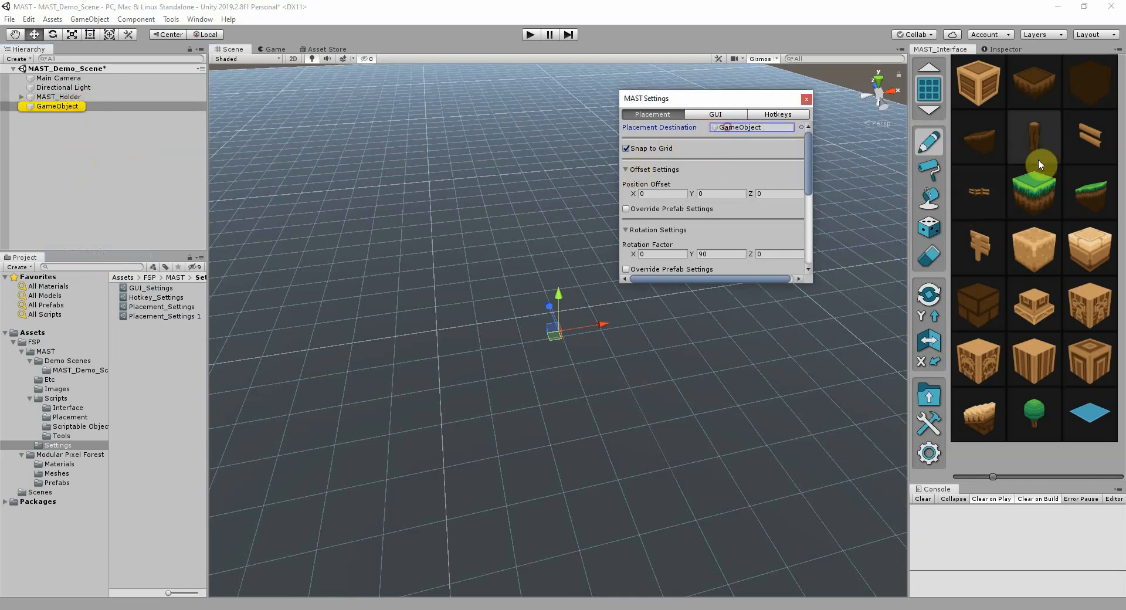
- Place one grass_block on the grid, stop drawing, and inspect it inside the new empty object
left_click(1029, 198)
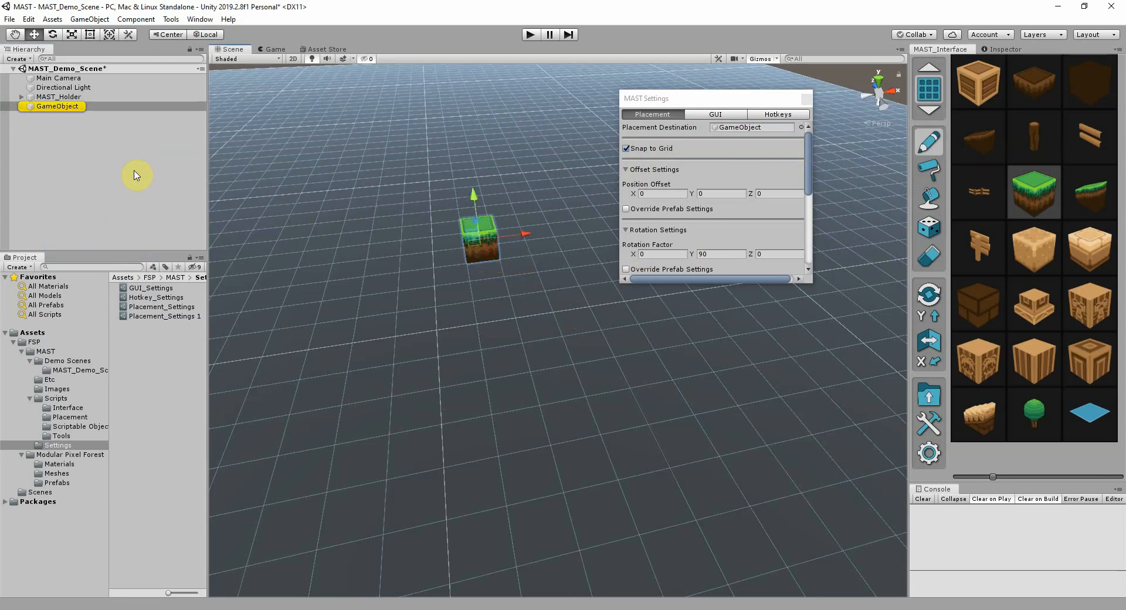
key("Escape")
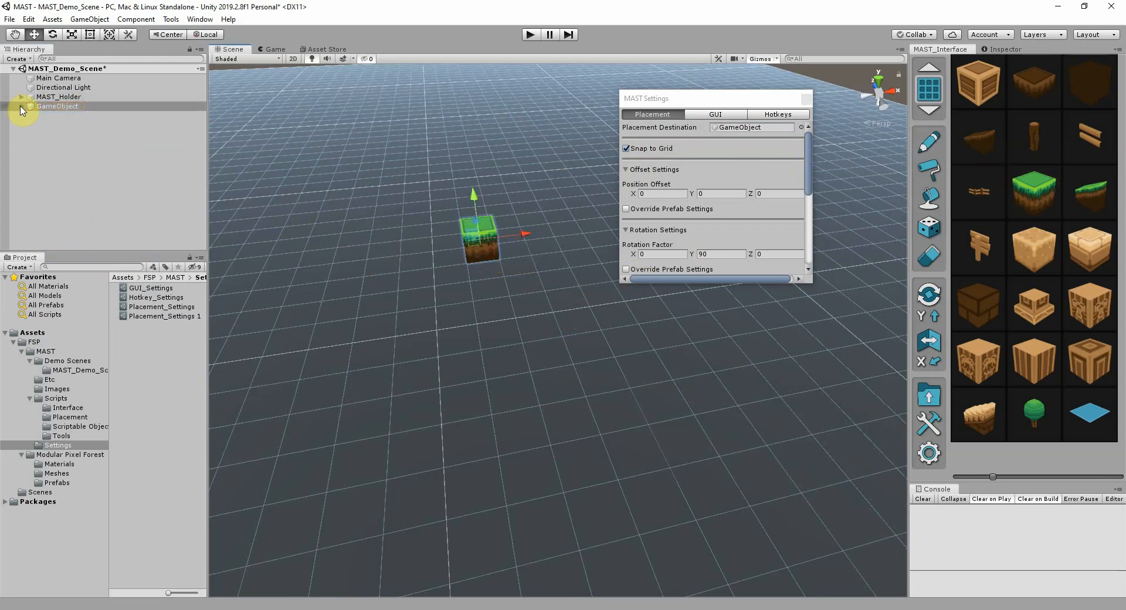
left_click(21, 107)
left_click(60, 119)
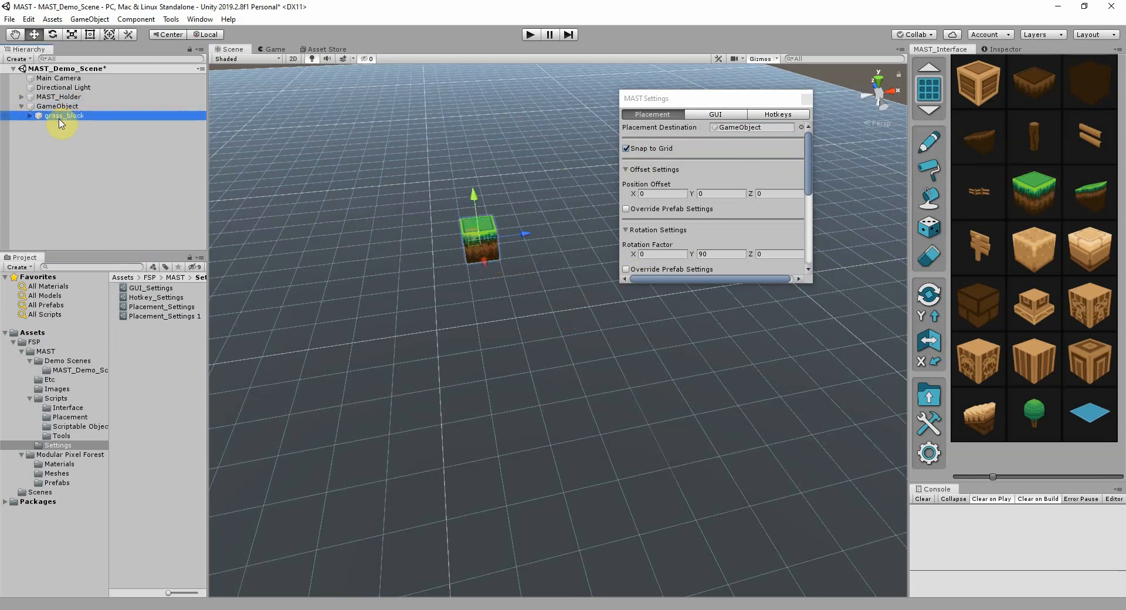
- Assign MAST_Holder as the Placement Destination and delete the empty test object with its grass block
left_click_drag(87, 120, 724, 146)
left_click(43, 107)
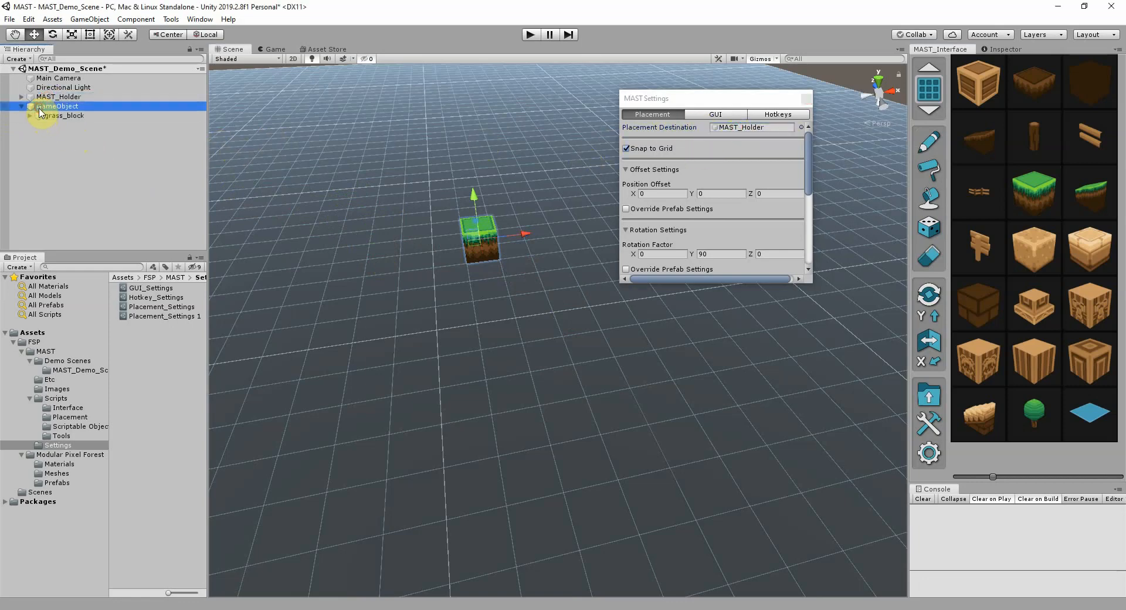
key("Delete")
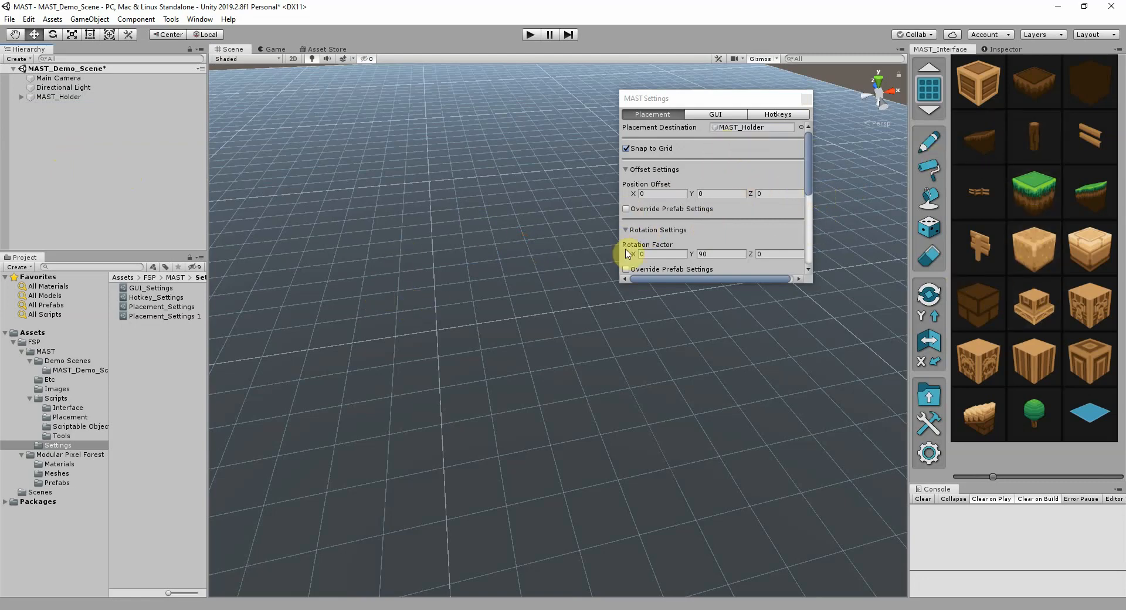
- Load MAST's placement settings from the original Placement_Settings file
left_click_drag(808, 158, 794, 311)
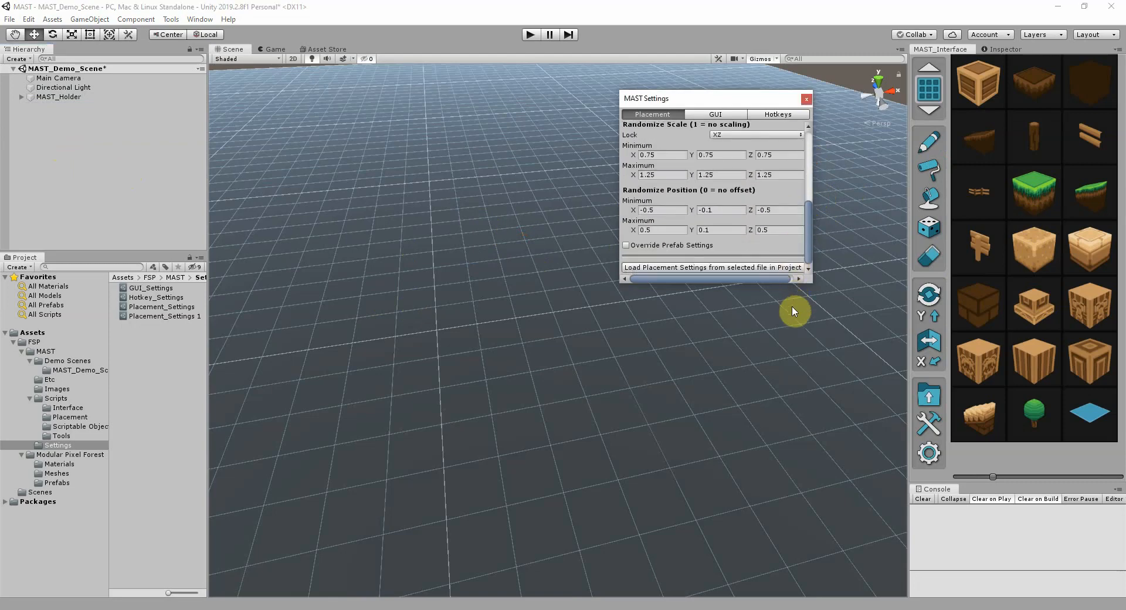
left_click(135, 308)
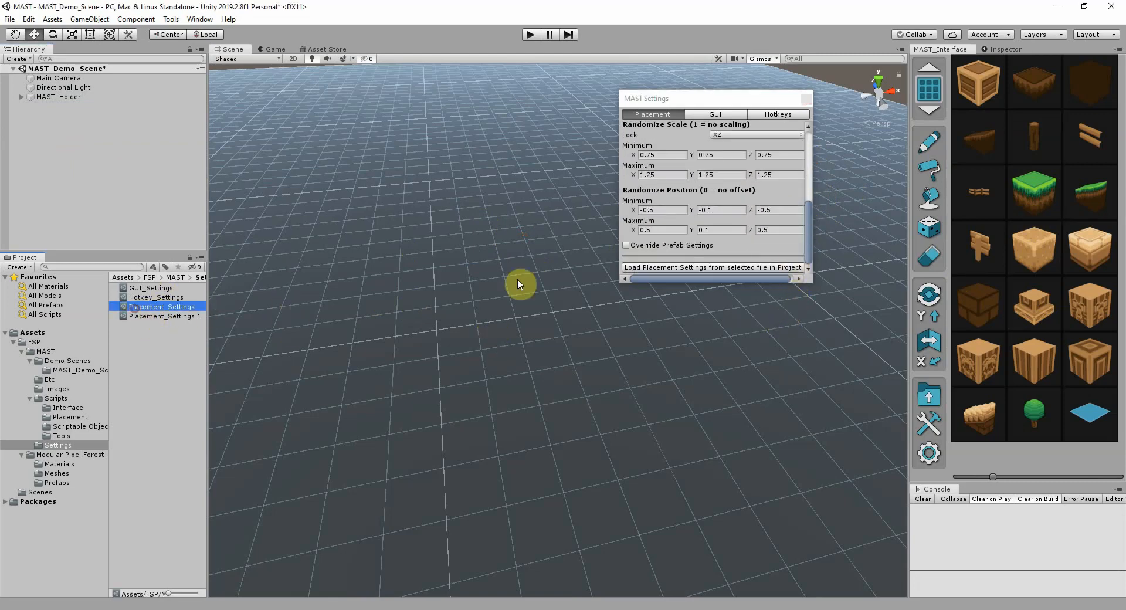
left_click(666, 269)
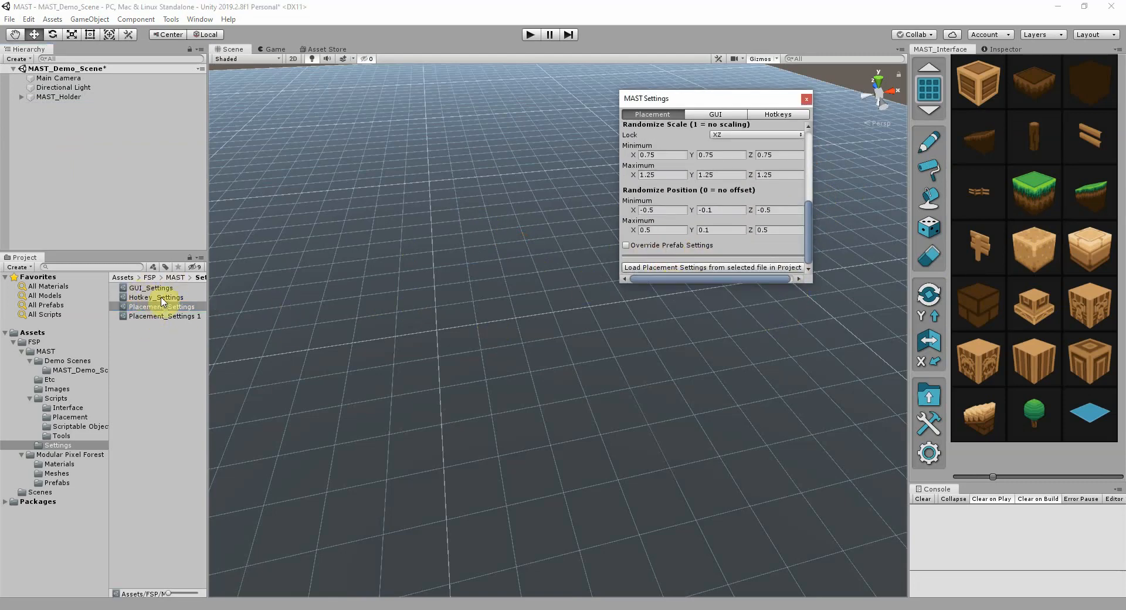
- Delete the duplicate Placement_Settings 1 file and close the MAST Settings window
left_click(139, 317)
key("Delete")
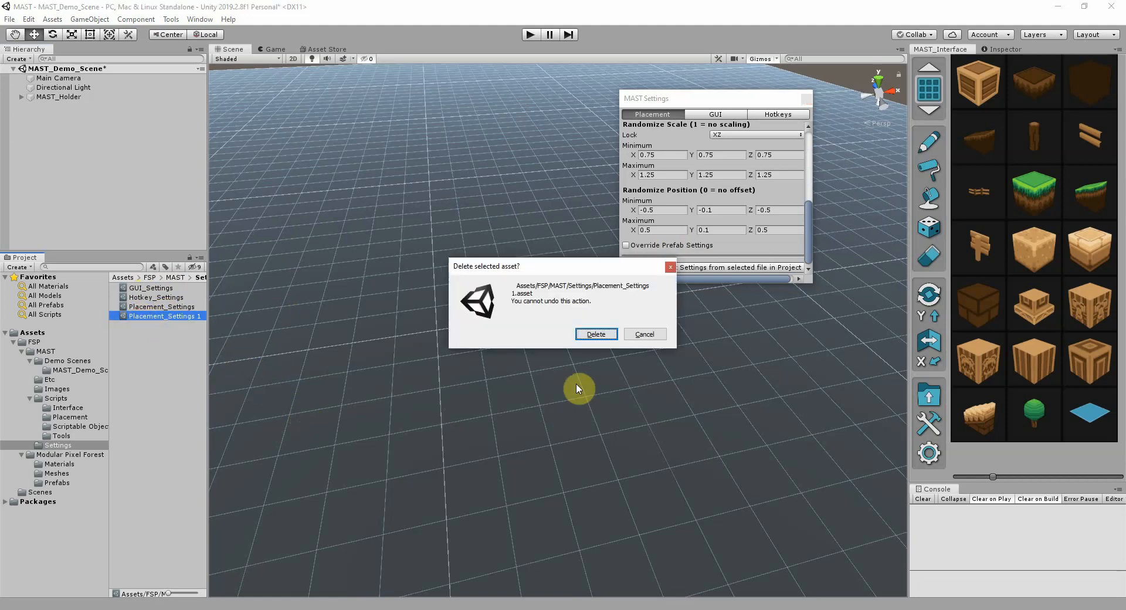
left_click(595, 334)
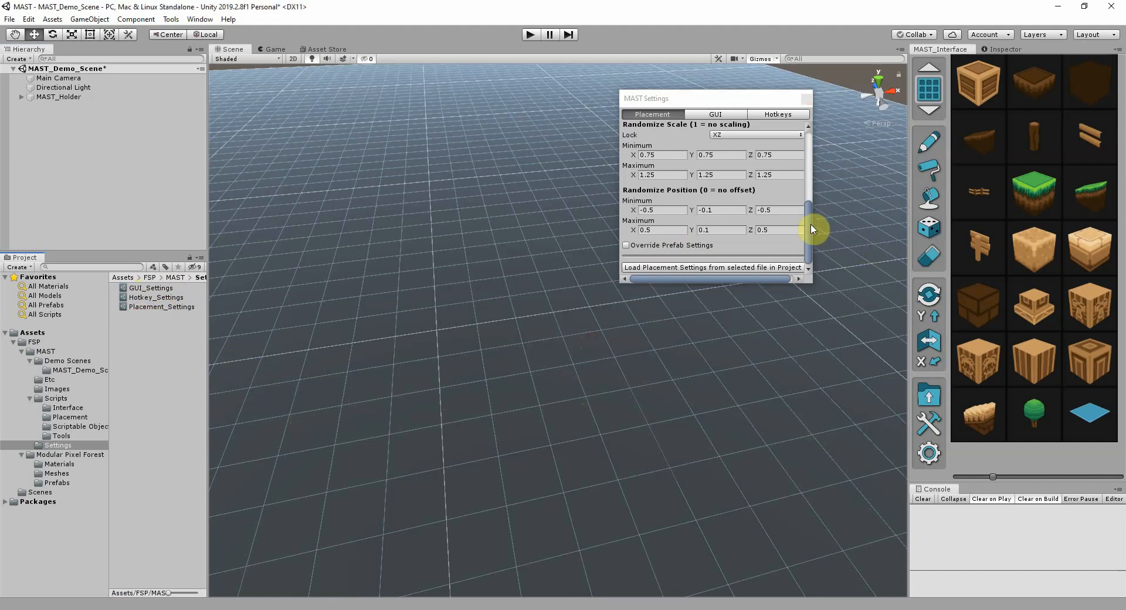
left_click_drag(809, 227, 805, 133)
left_click(803, 100)
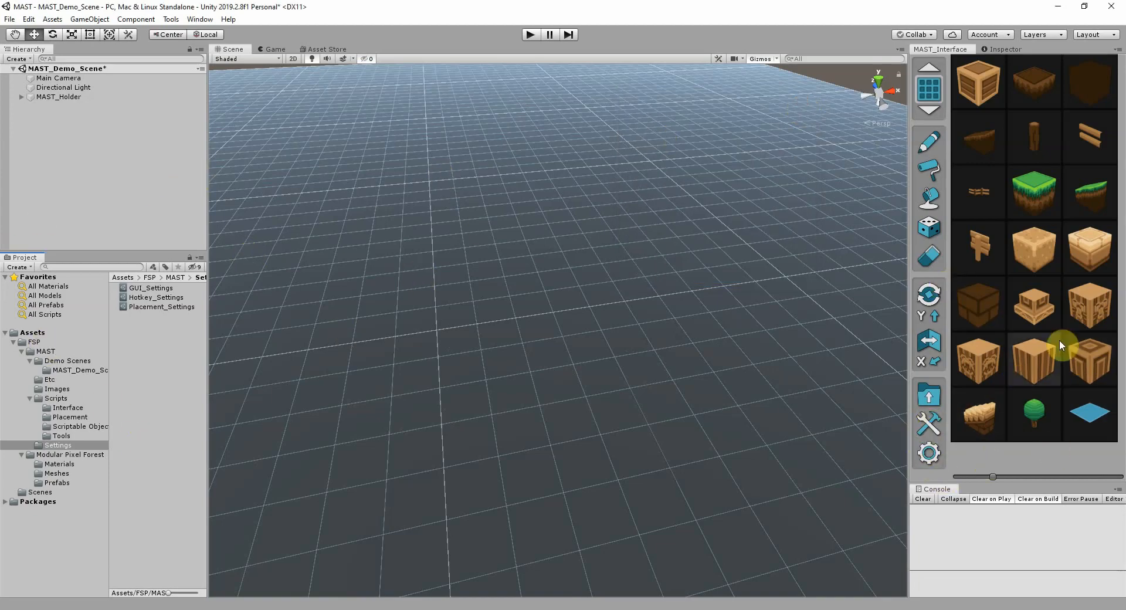
- View the whole forest level and locate the MAST_Demo_Scene file in MAST's Demo Scenes folder
right_click_drag(526, 320, 100, 410)
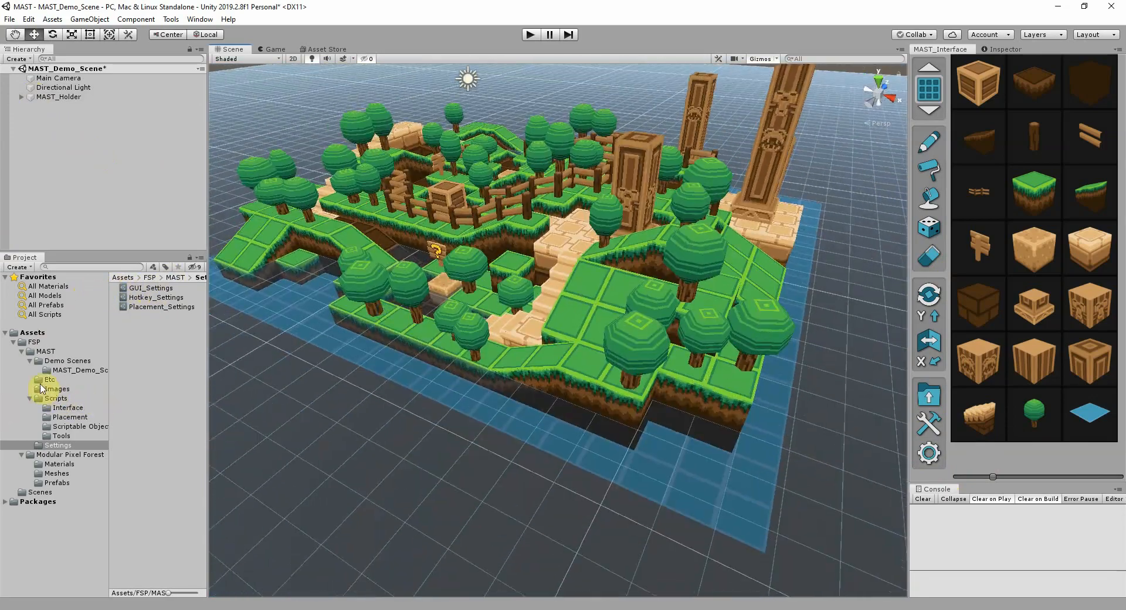
left_click(38, 362)
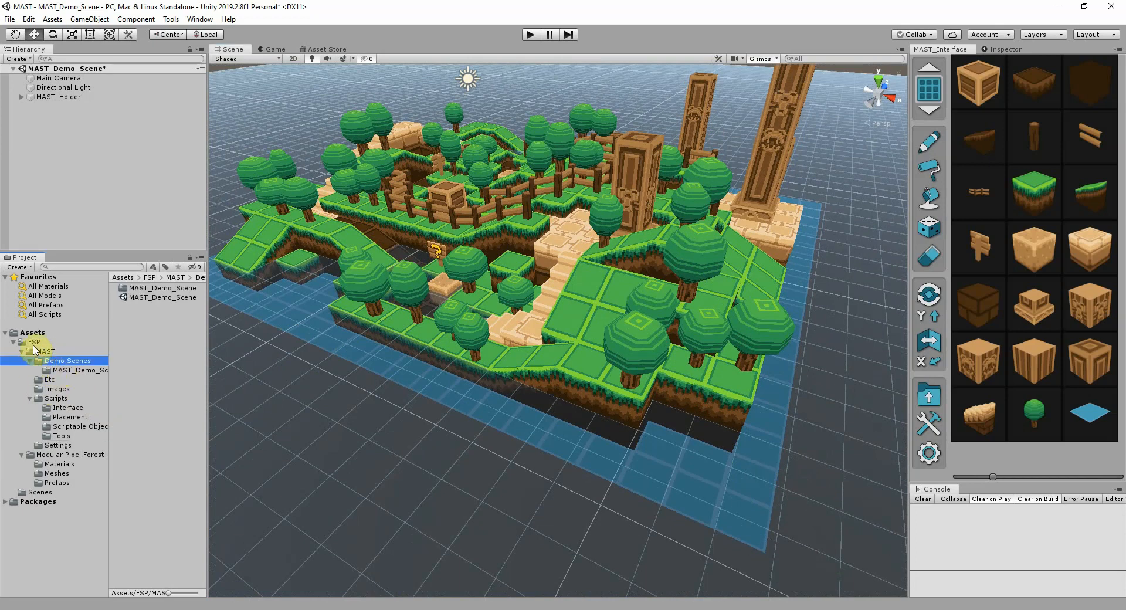
left_click(143, 299)
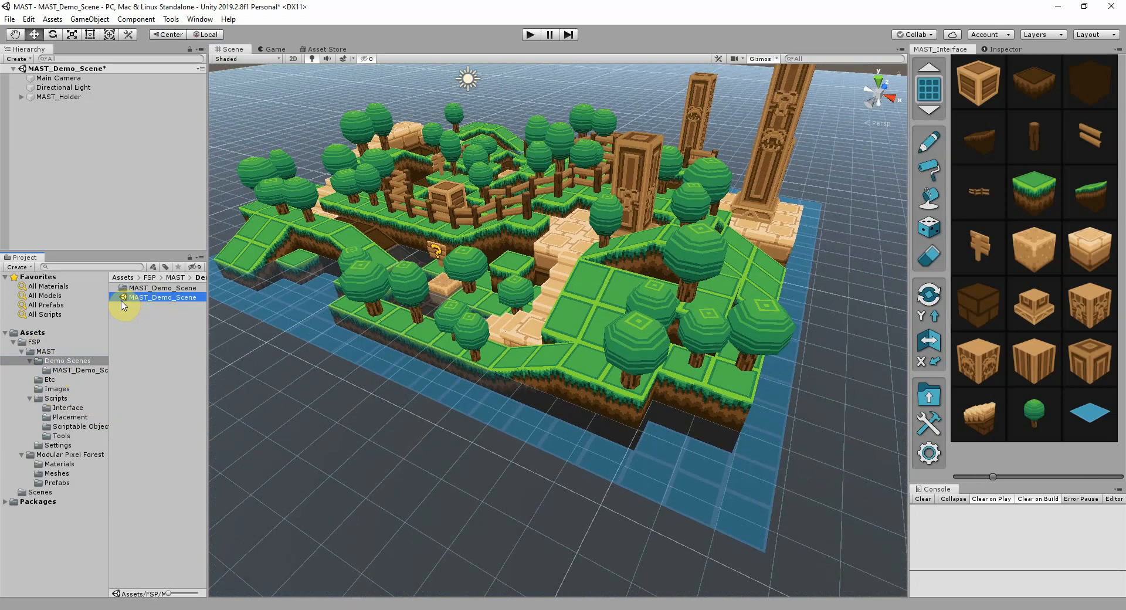
- Reopen the MAST_Demo_Scene scene from the Demo Scenes folder and show MAST's placement grid
double_click(122, 300)
left_click(597, 338)
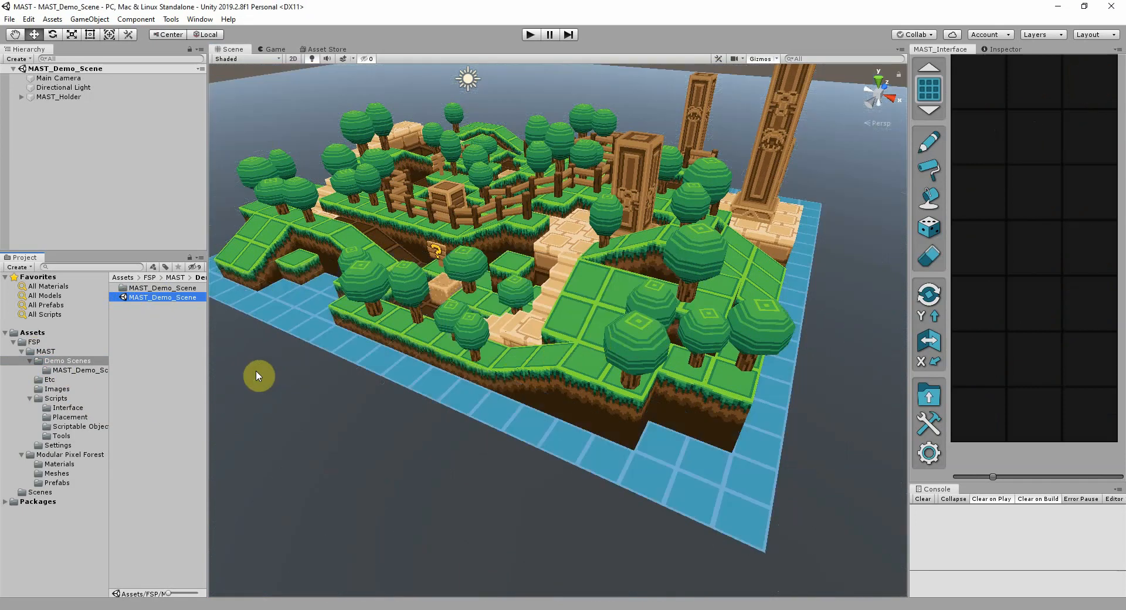
left_click(932, 101)
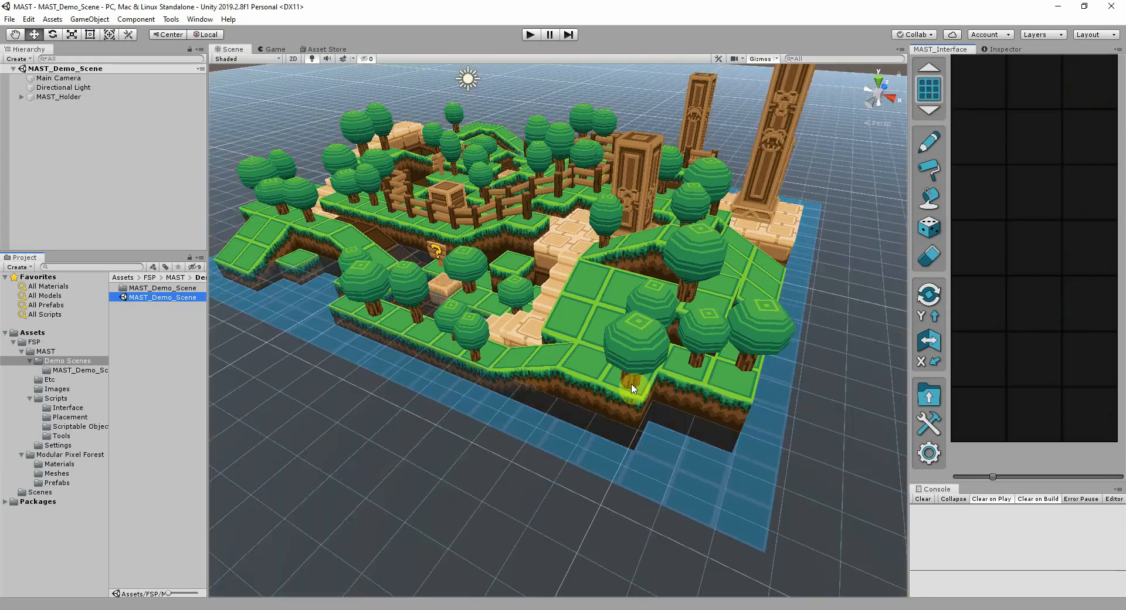
left_click_drag(454, 388, 412, 358, "alt")
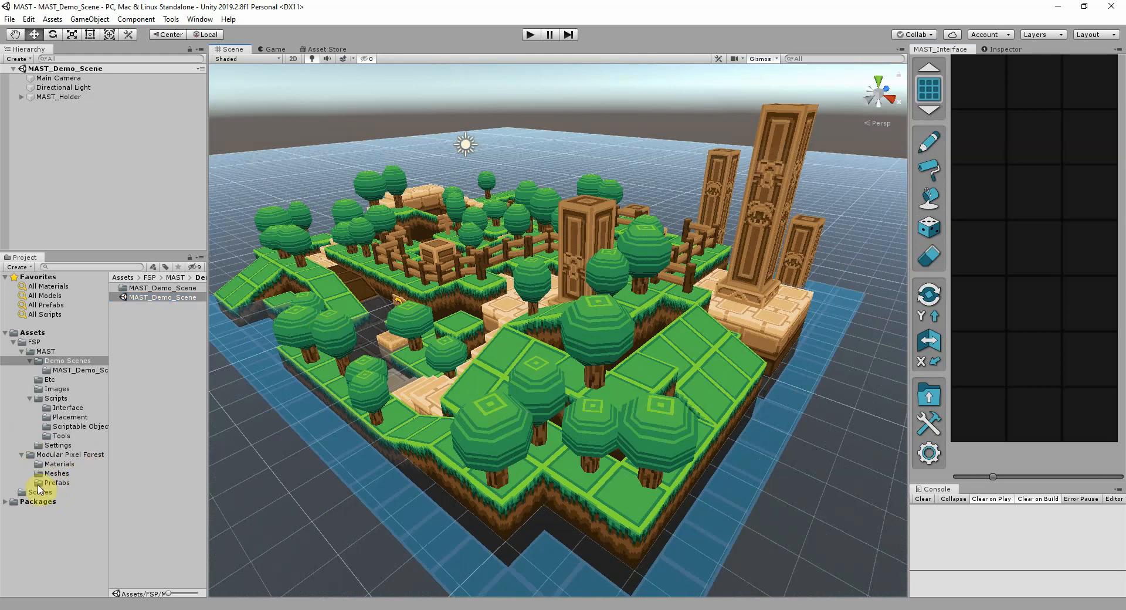
- Load the prefabs from the Modular Pixel Forest Prefabs folder into the MAST palette
left_click(38, 483)
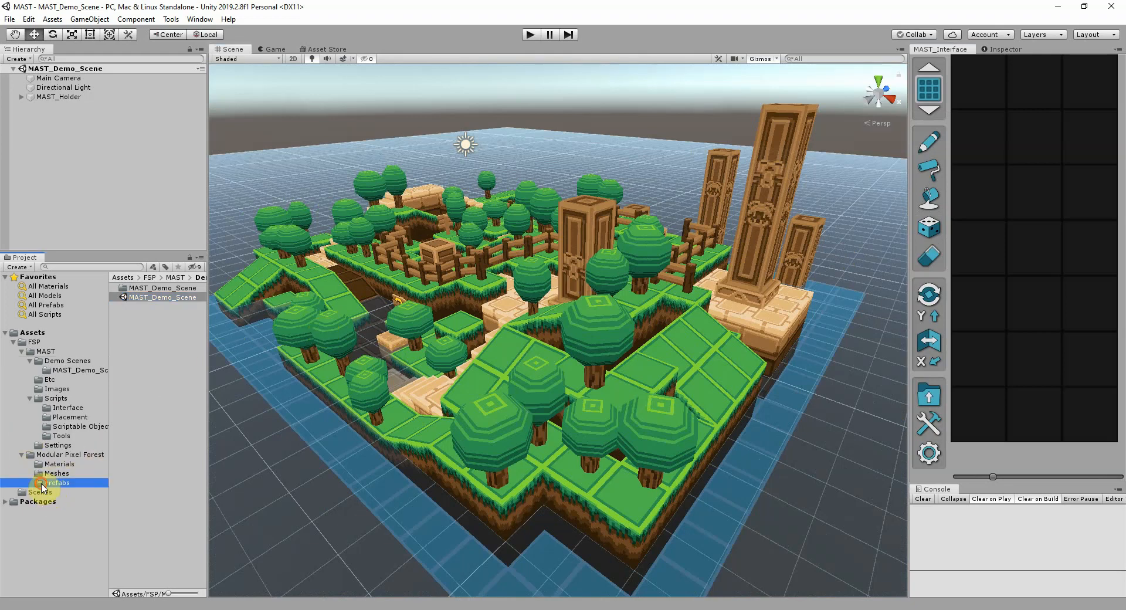
left_click(927, 399)
left_click(586, 338)
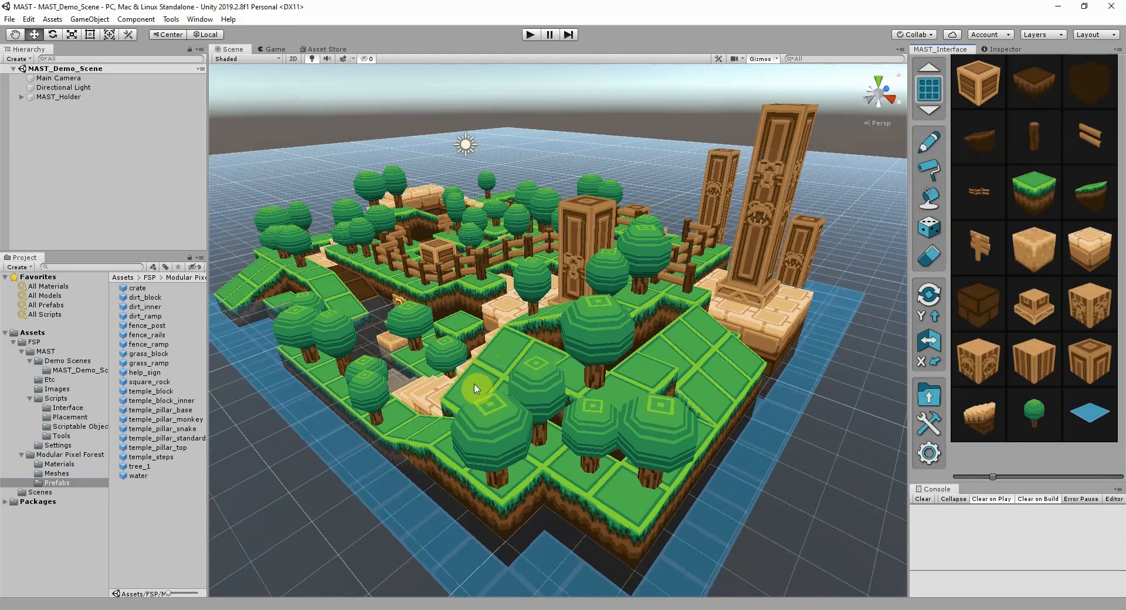
mouse_move(411, 418)
right_mouse_down()
mouse_move(462, 406)
mouse_move(395, 432)
mouse_move(397, 442)
mouse_move(361, 429)
mouse_move(404, 399)
mouse_move(503, 410)
mouse_move(429, 412)
right_mouse_up()
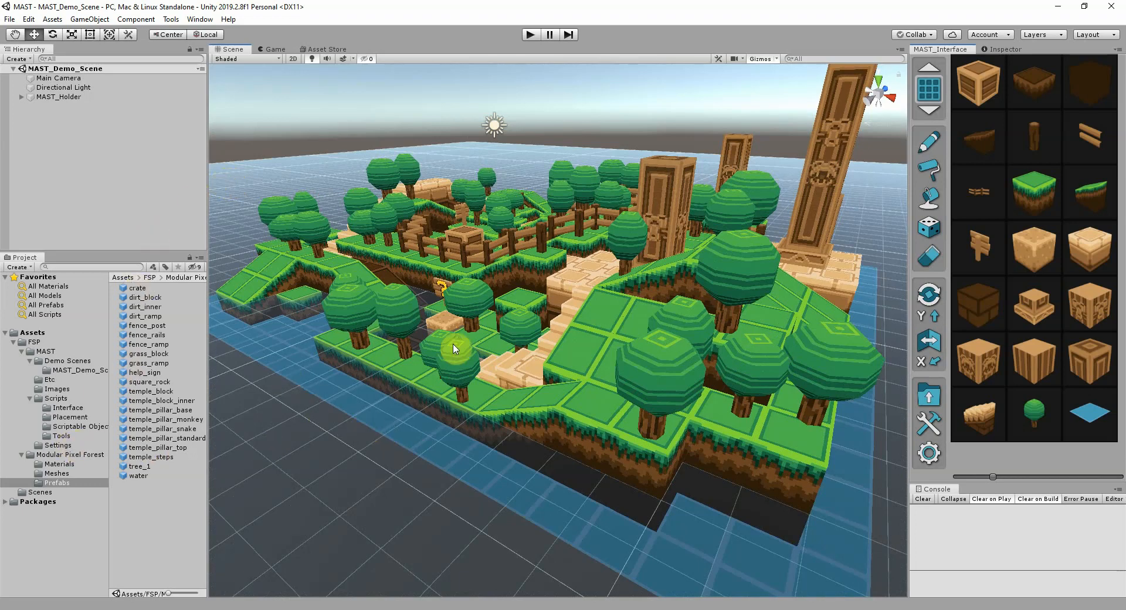
- Use MAST Tools to merge all meshes in MAST_Holder by material into a new GameObject
left_click(57, 97)
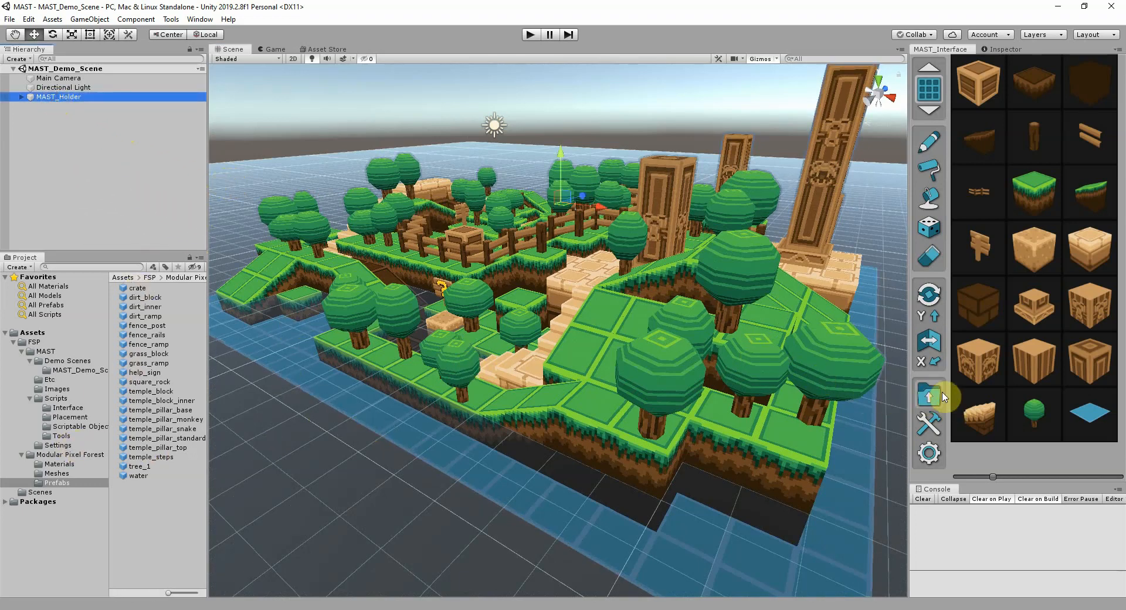
left_click(928, 424)
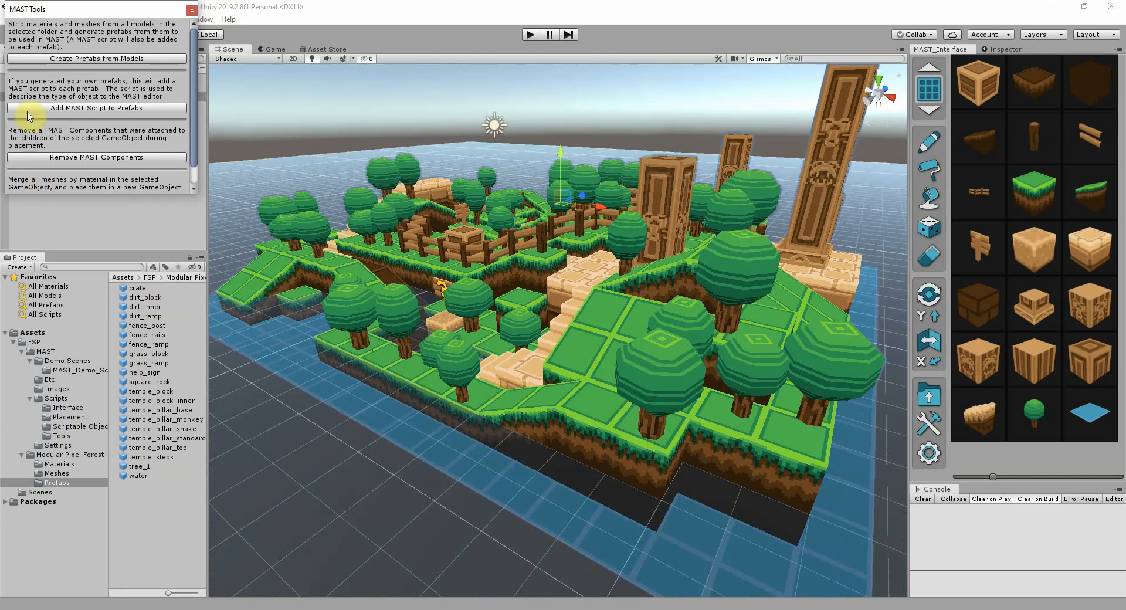
left_click_drag(78, 12, 429, 267)
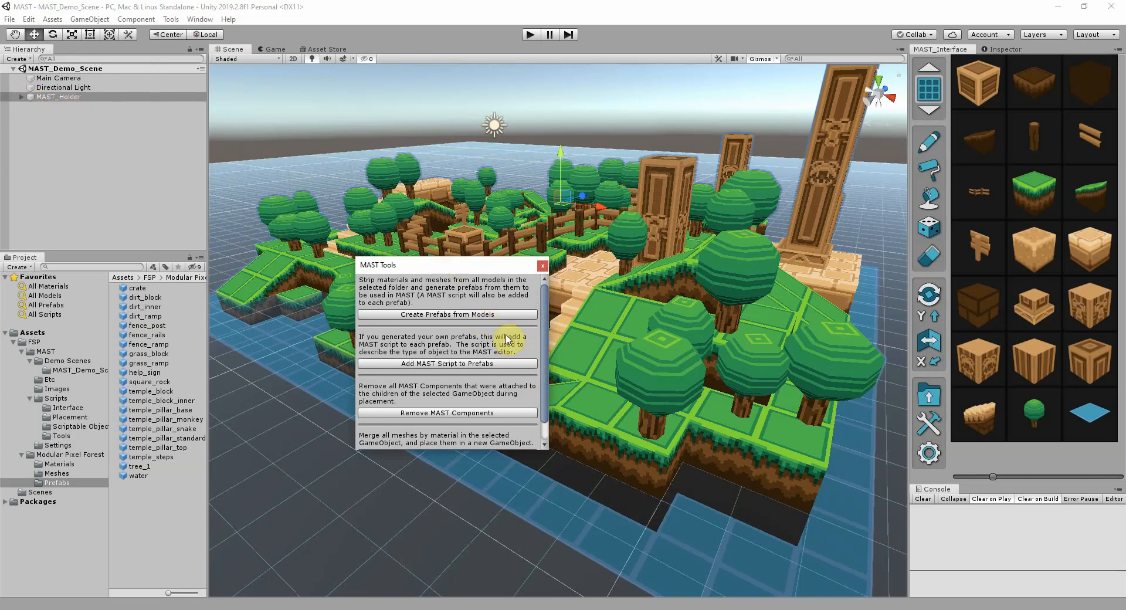
scroll(542, 339, "down", 2)
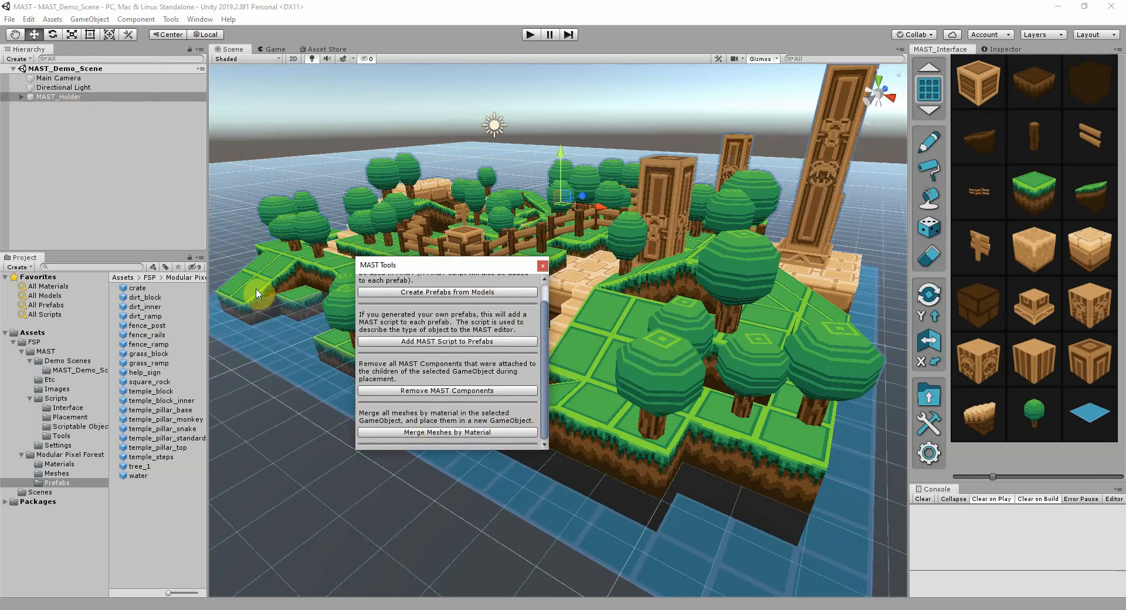
left_click(29, 99)
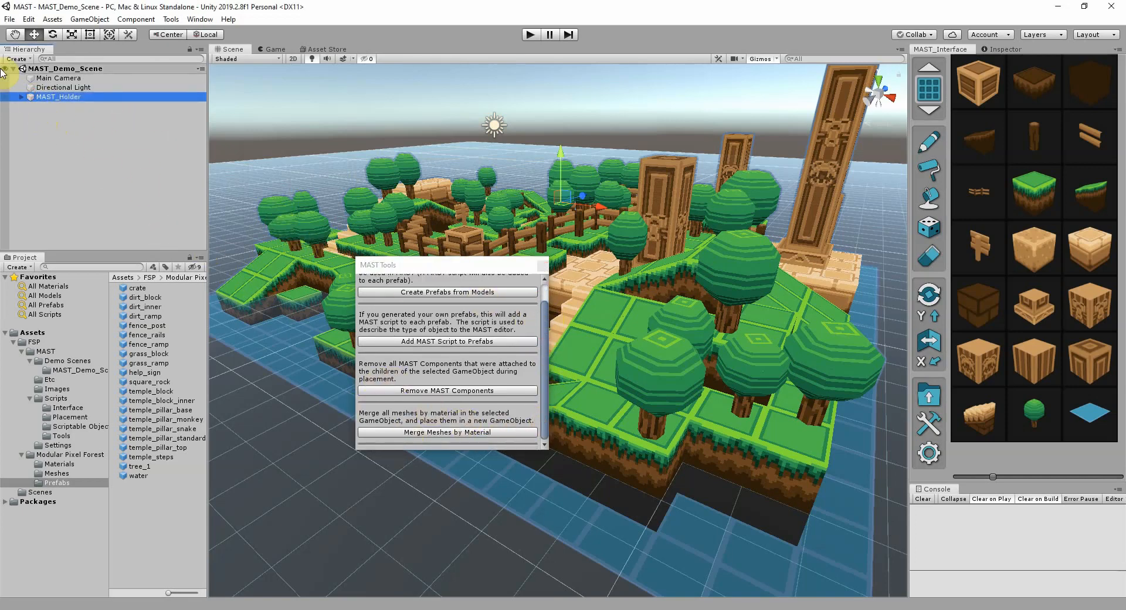
left_click(20, 97)
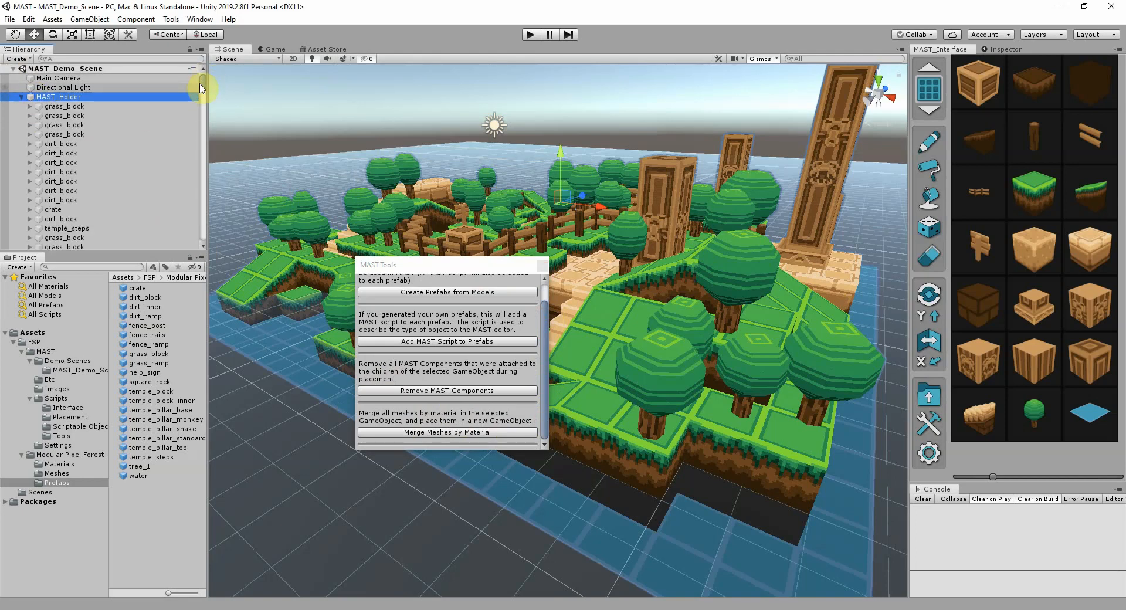
left_click_drag(201, 81, 184, 65)
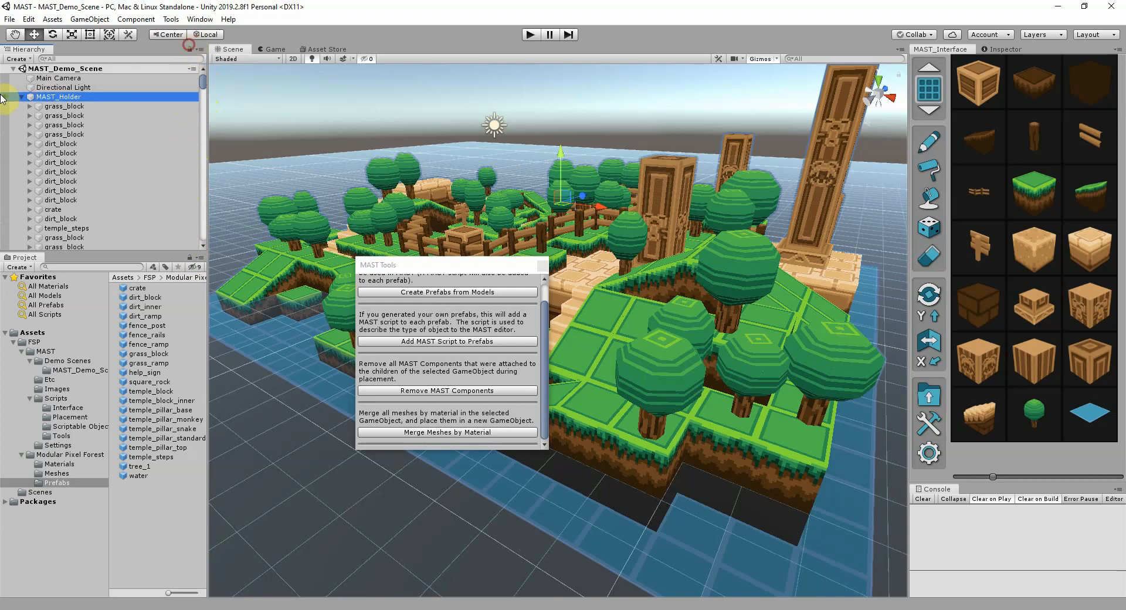
left_click(23, 97)
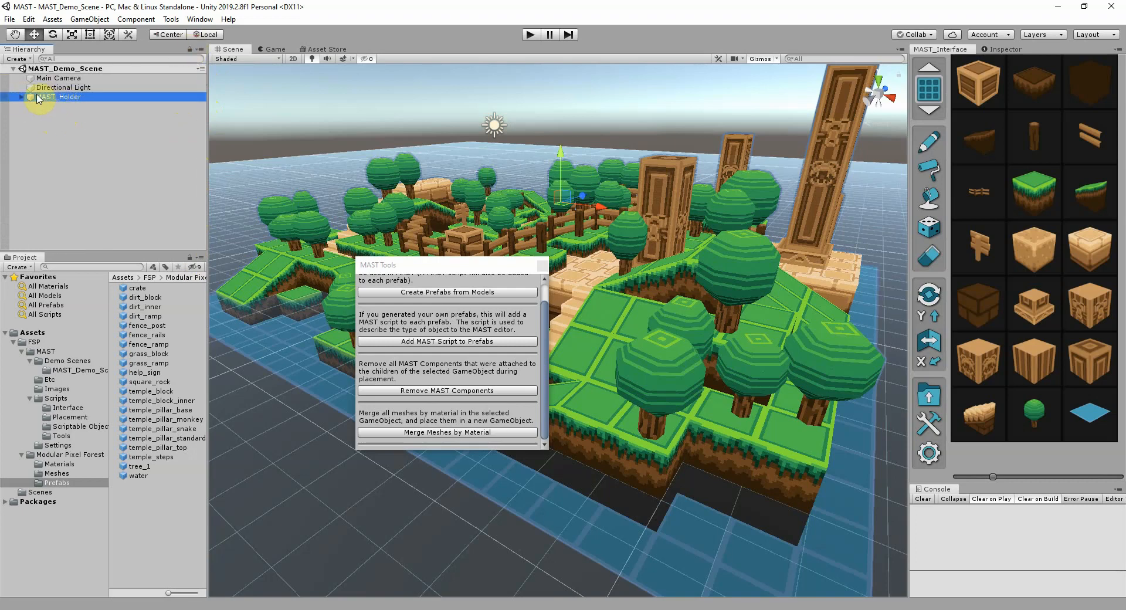
left_click(449, 433)
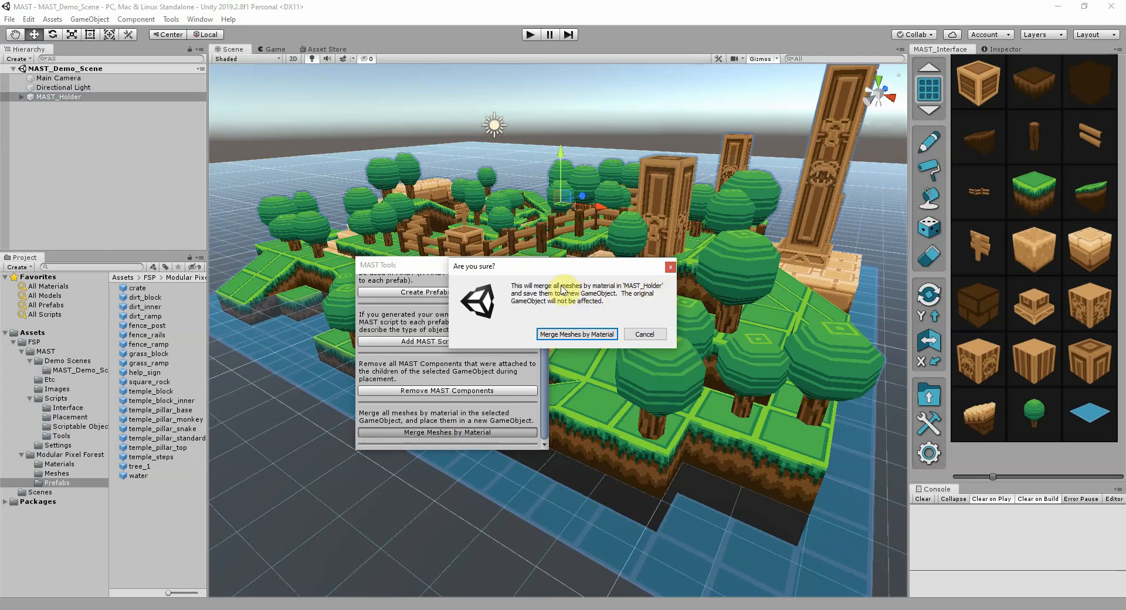
left_click(561, 335)
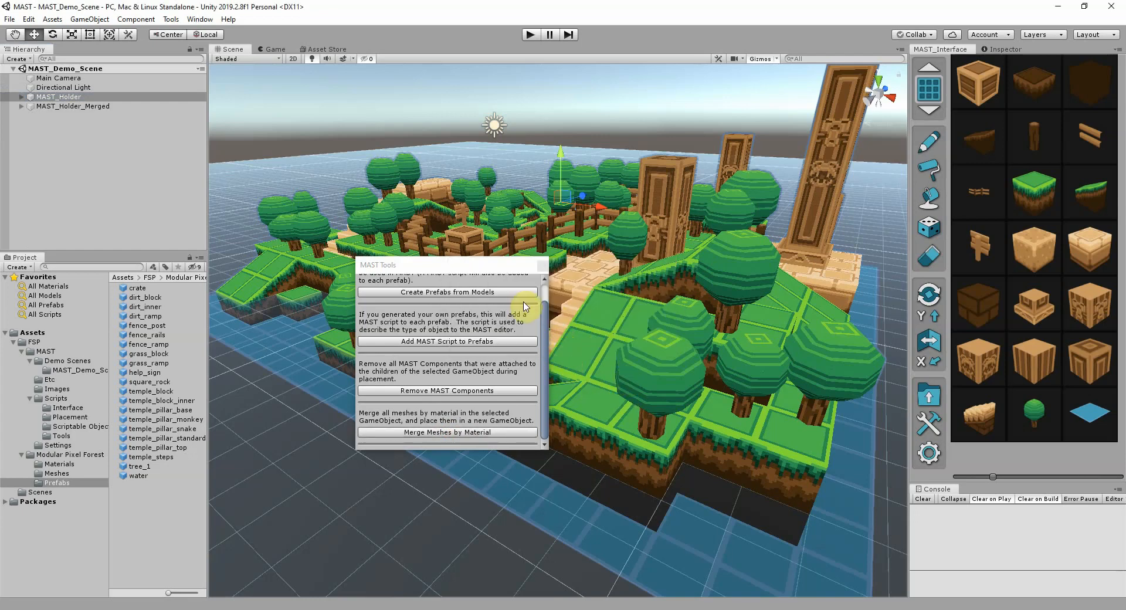
- Examine the mast_pixel_forest mesh inside MAST_Holder_Merged and close the MAST Tools window
left_click(25, 106)
left_click(22, 106)
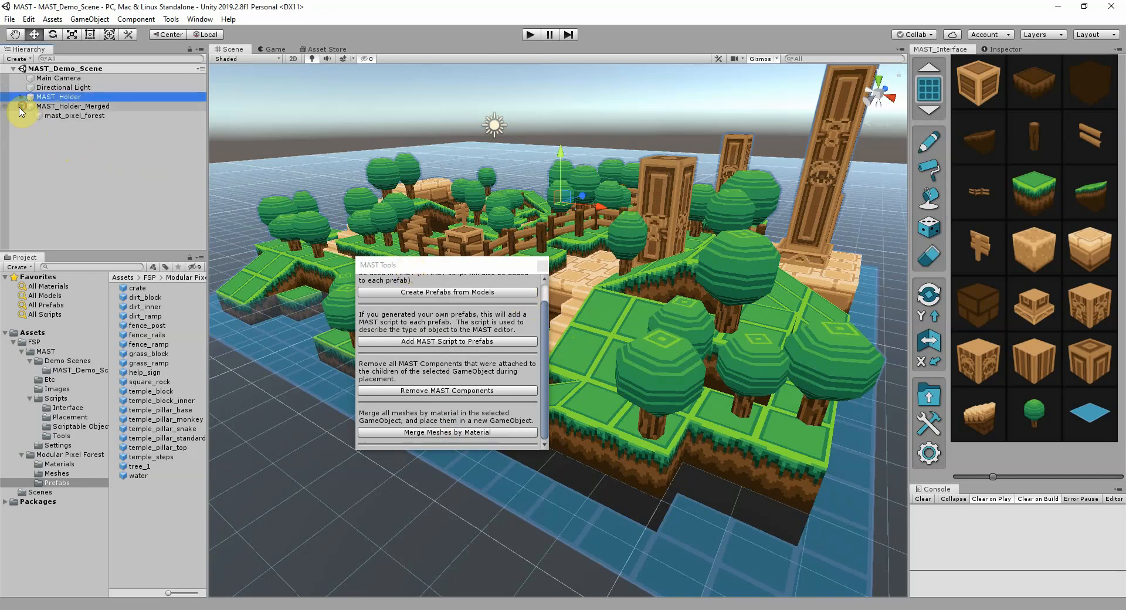
left_click(38, 115)
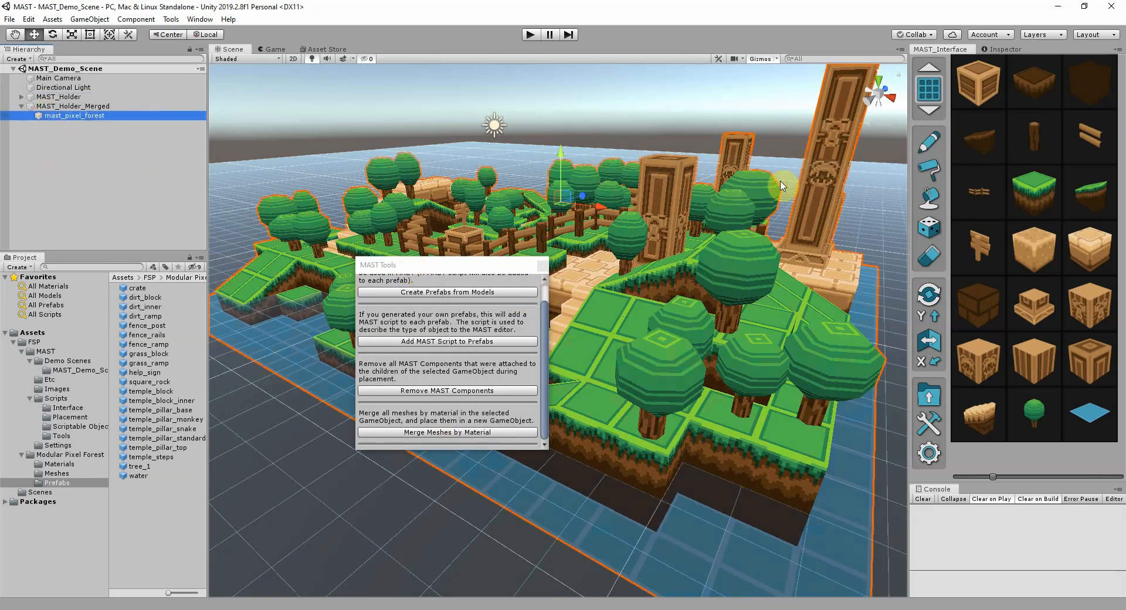
left_click_drag(535, 234, 473, 272, "alt")
left_click(541, 267)
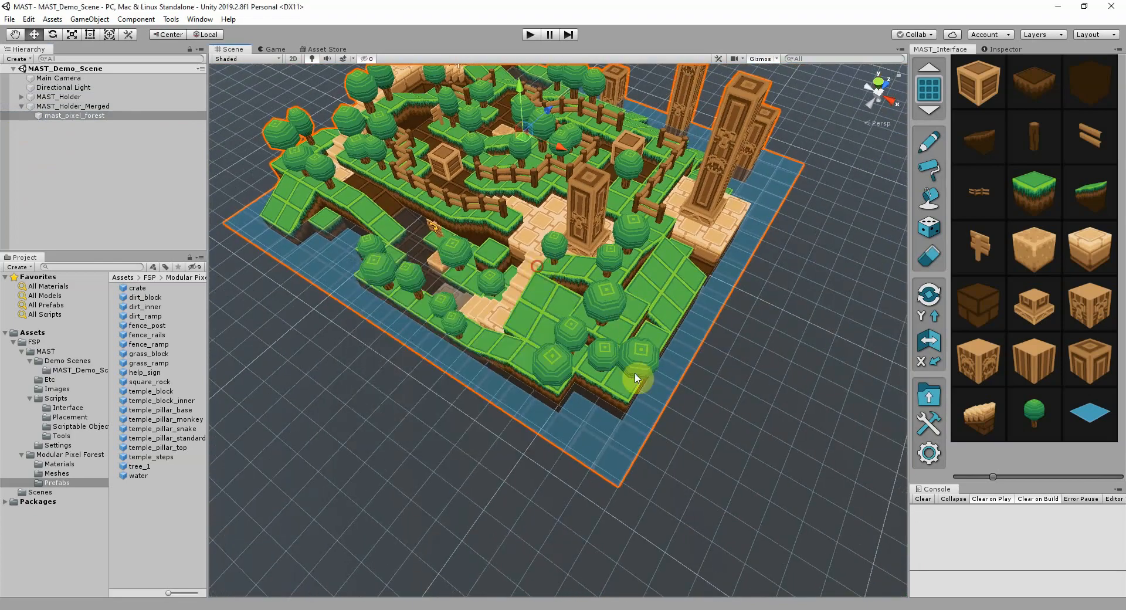
left_click_drag(636, 376, 798, 350, "alt")
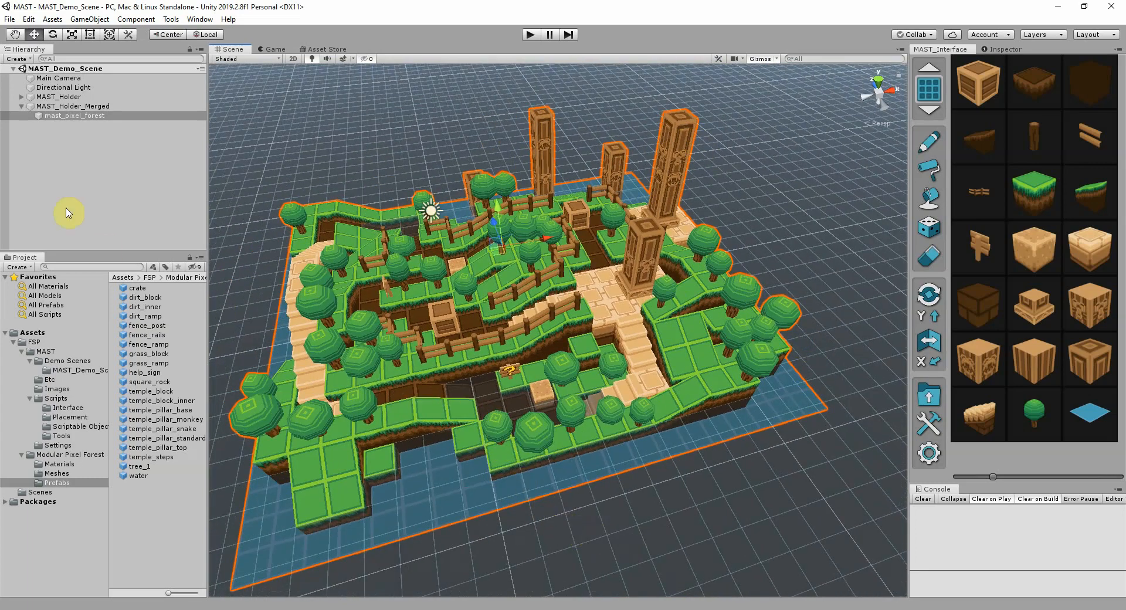
- Delete the MAST_Holder_Merged object from the scene, keeping the original MAST_Holder
left_click(47, 106)
left_click(44, 97)
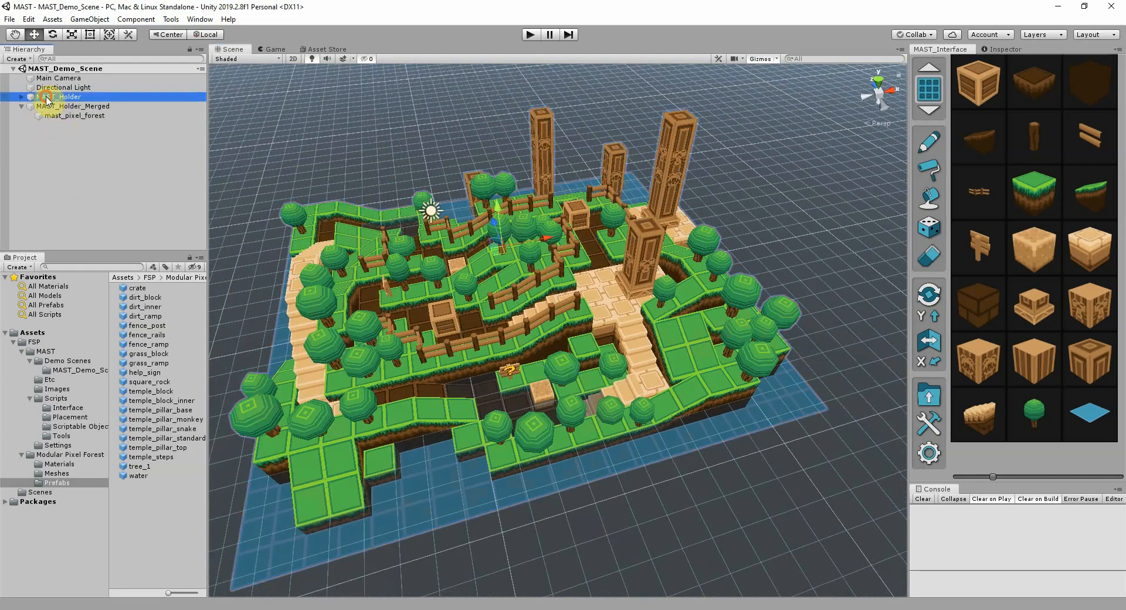
left_click(39, 109)
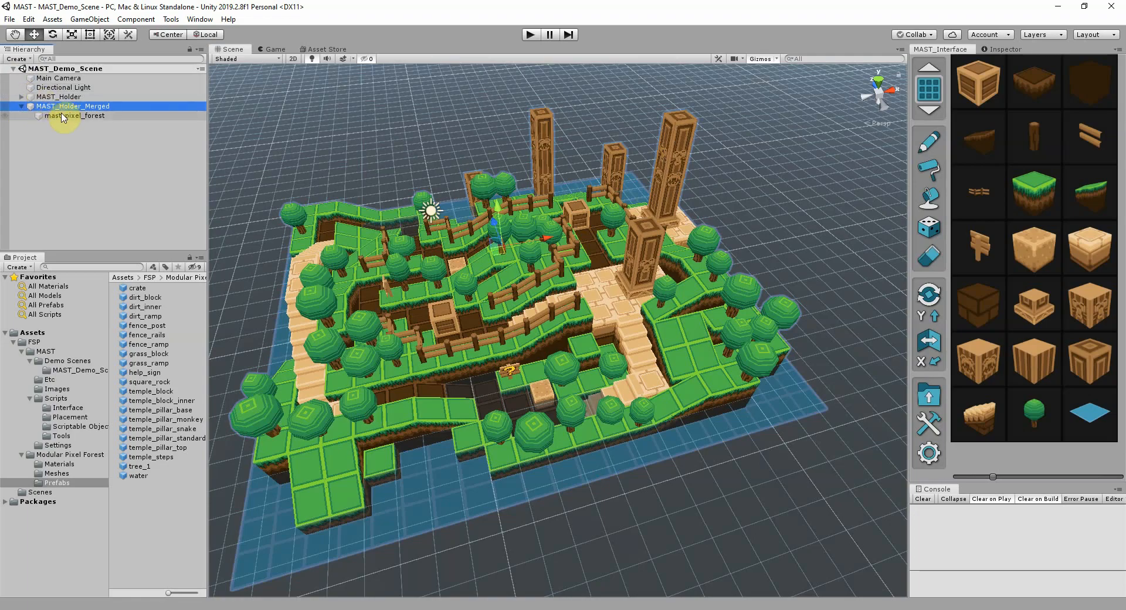
key("Delete")
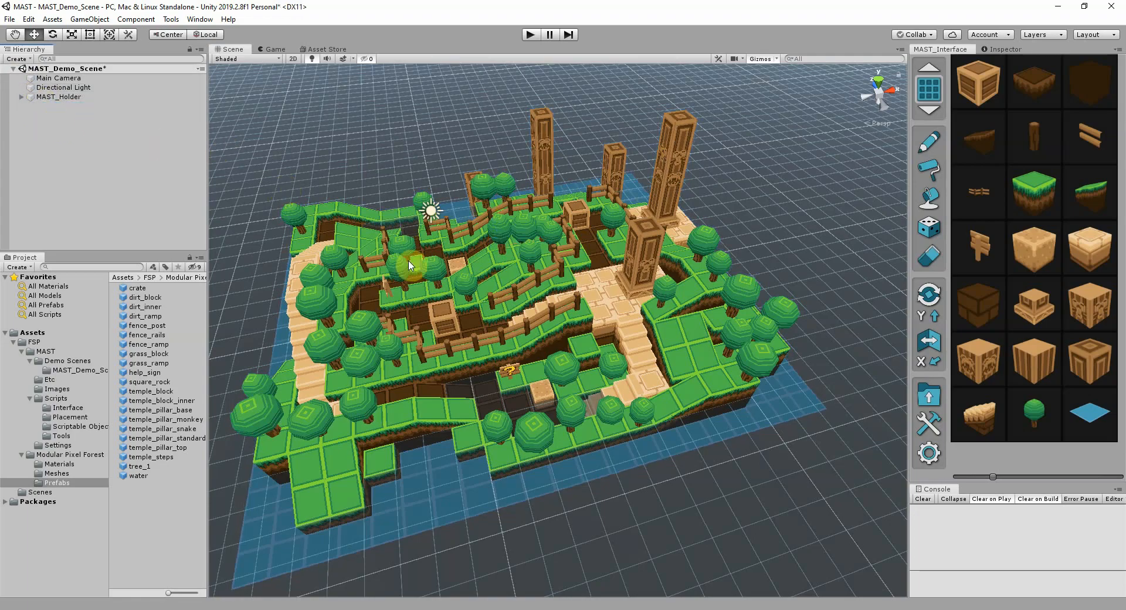
- Move MAST's placement grid up and down between height levels of the forest
left_click_drag(704, 406, 641, 363, "alt")
left_click(925, 94)
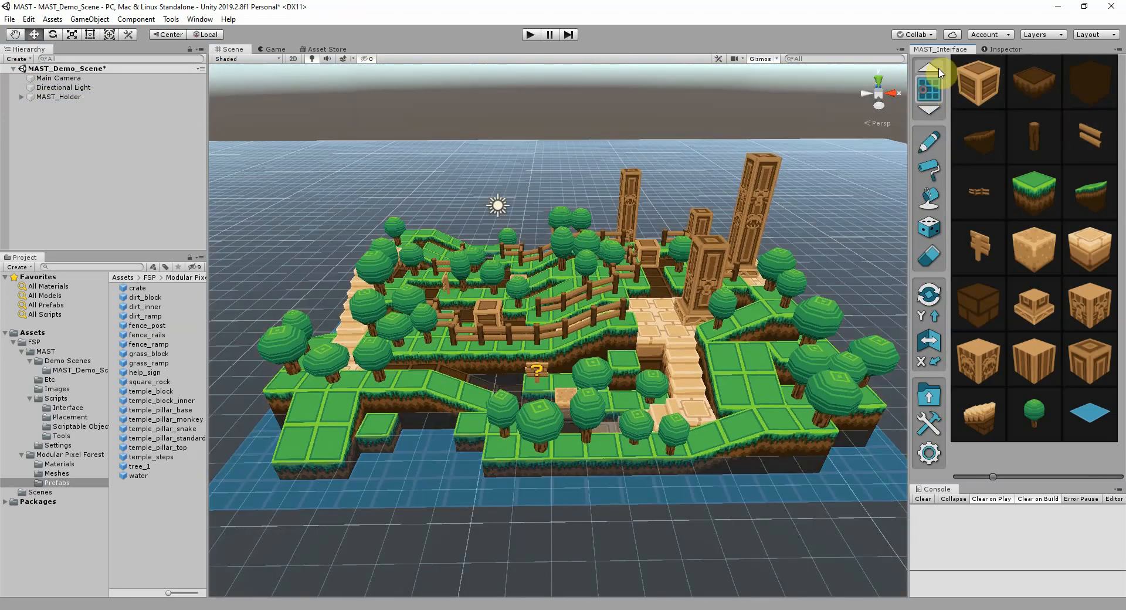
left_click(928, 69)
left_click(927, 111)
key("s")
key("w")
left_click_drag(430, 272, 357, 264, "alt")
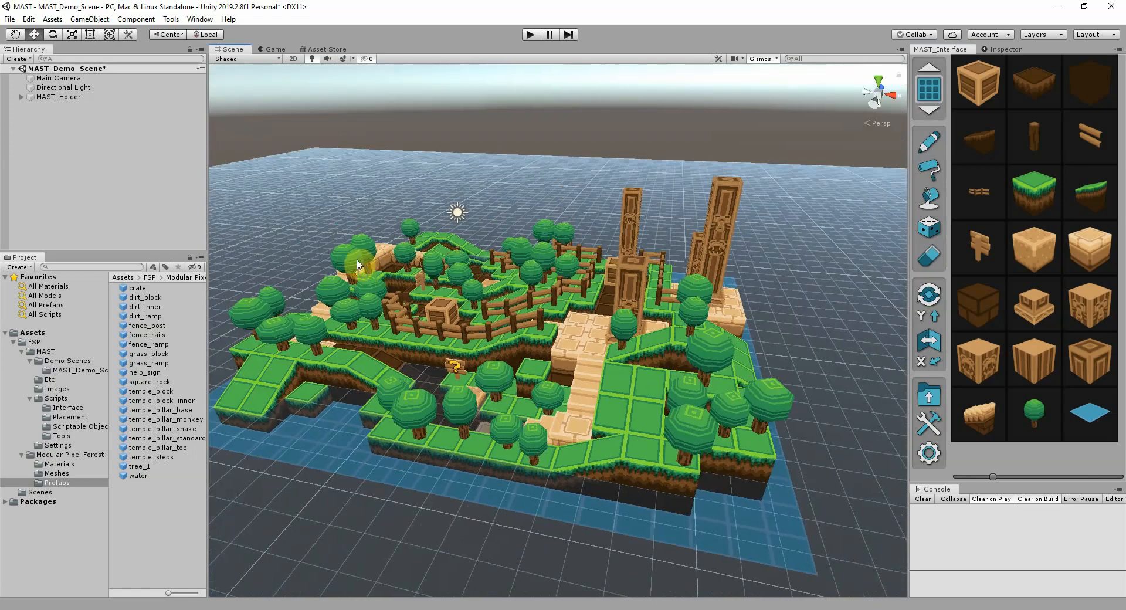
left_click_drag(448, 327, 588, 402, "alt")
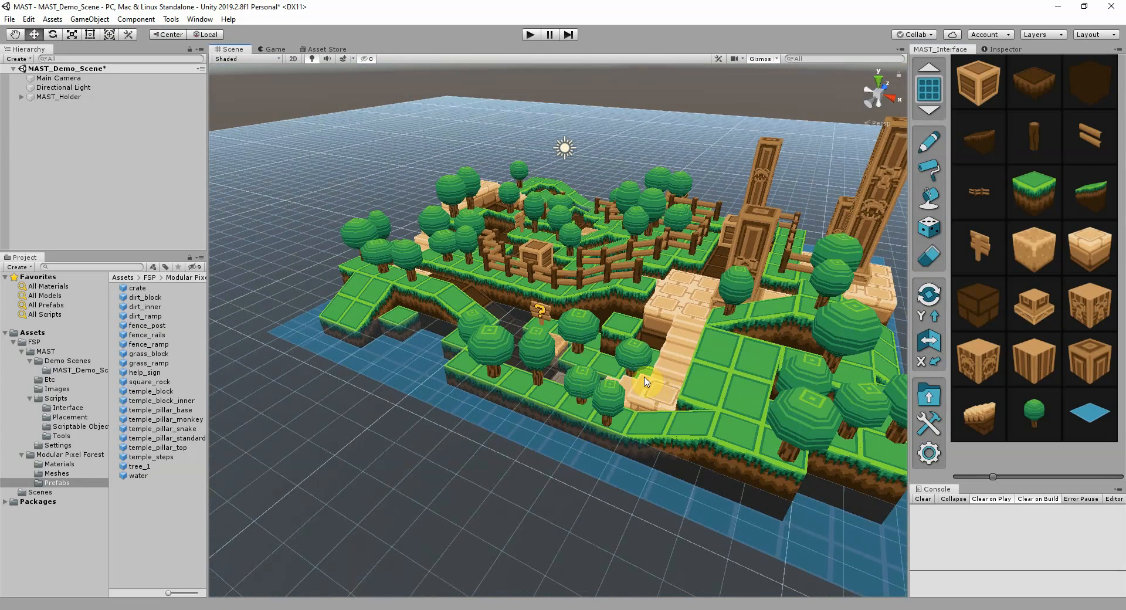
key("shift+w")
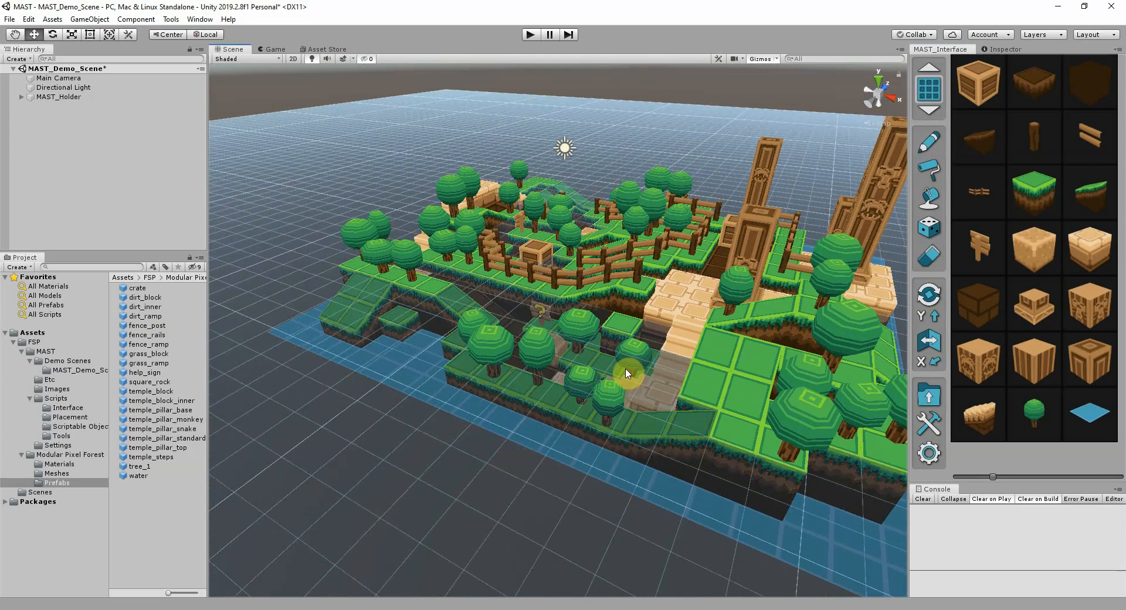
- View the temple pillar side of the forest level and open the MAST Tools window over the scene
left_click_drag(626, 373, 453, 381, "alt")
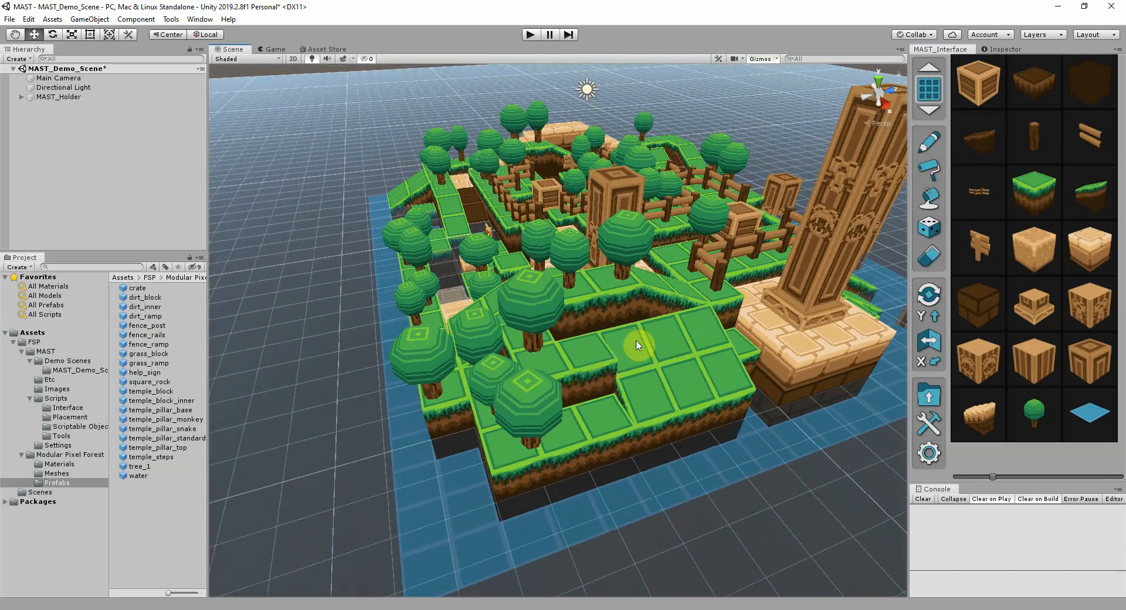
left_click_drag(638, 345, 606, 373, "alt")
left_click_drag(671, 370, 504, 337, "alt")
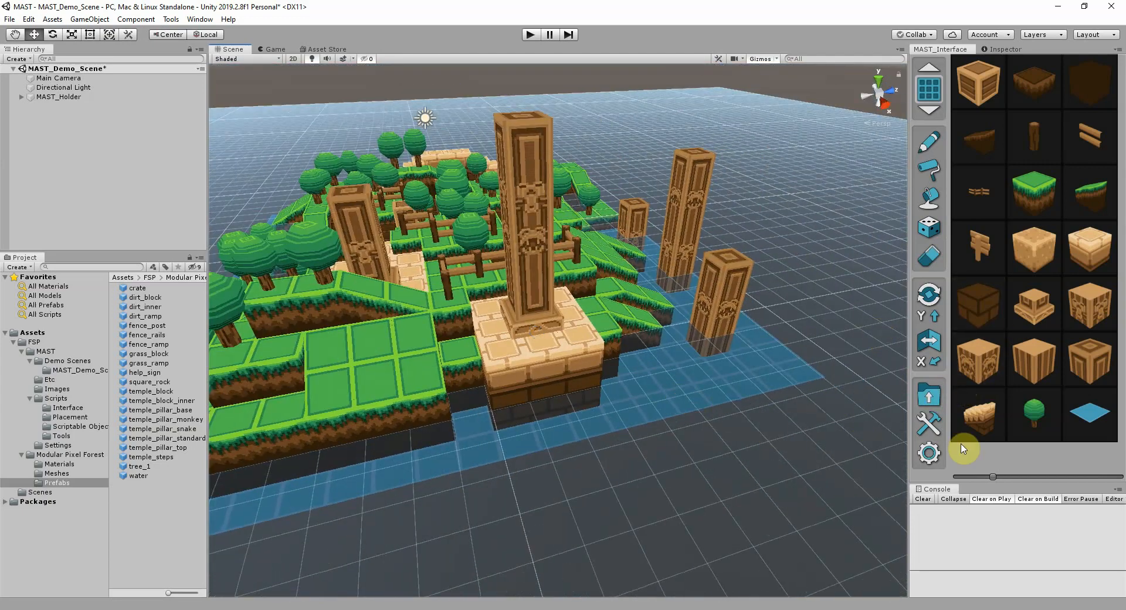
left_click(928, 423)
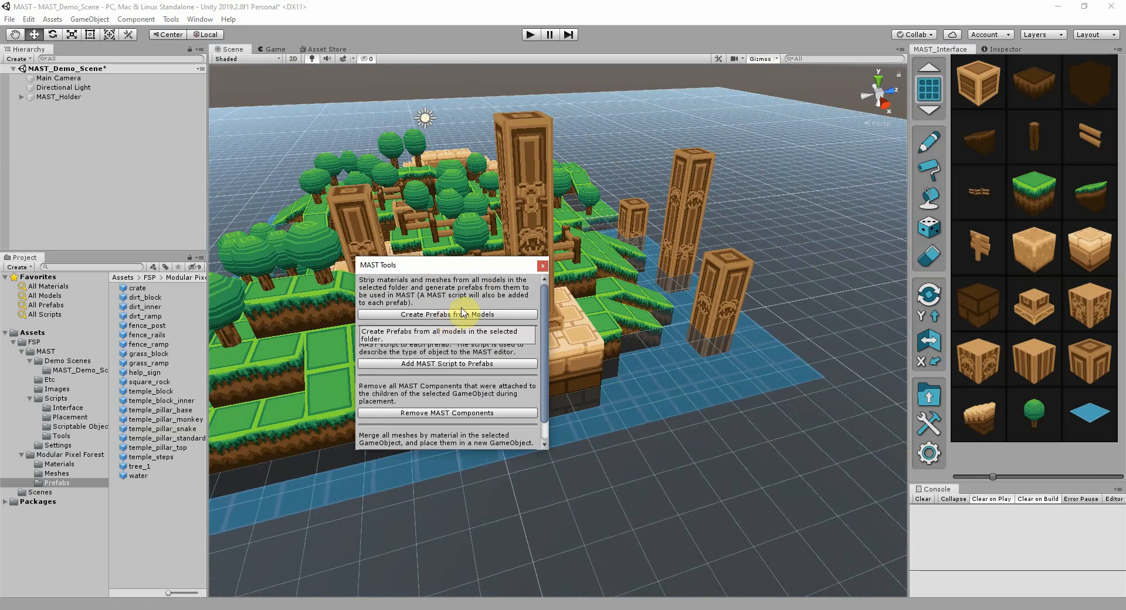
left_click_drag(417, 261, 500, 263)
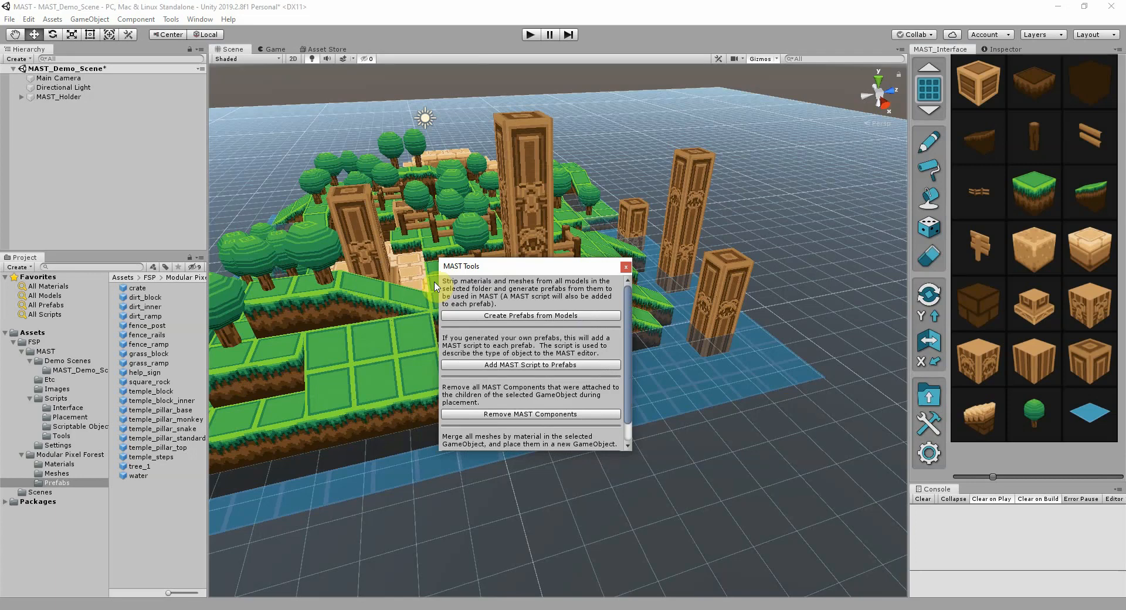
- Examine the submesh files in the Modular Pixel Forest Meshes folder, including the water, temple block and fence post meshes
left_click(45, 121)
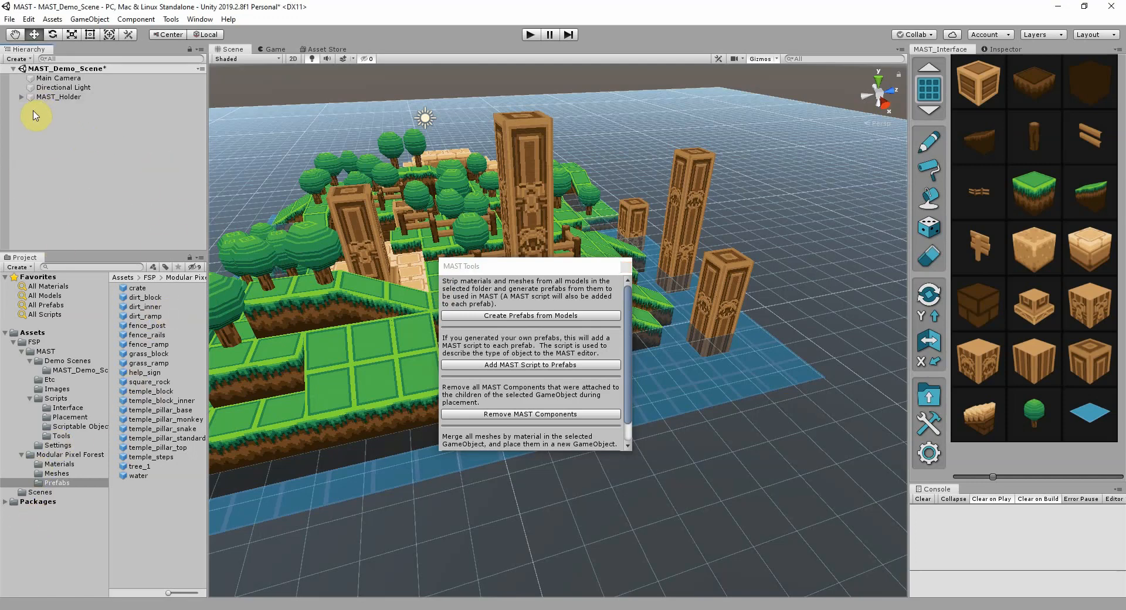
left_click(39, 473)
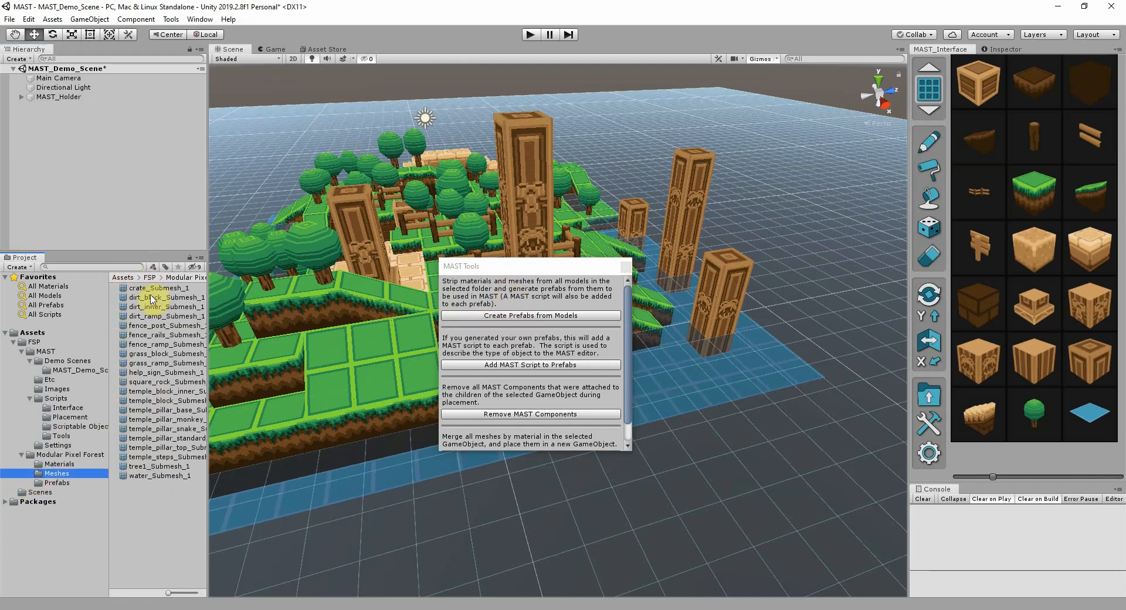
left_click(151, 344)
left_click(151, 400)
left_click(154, 467)
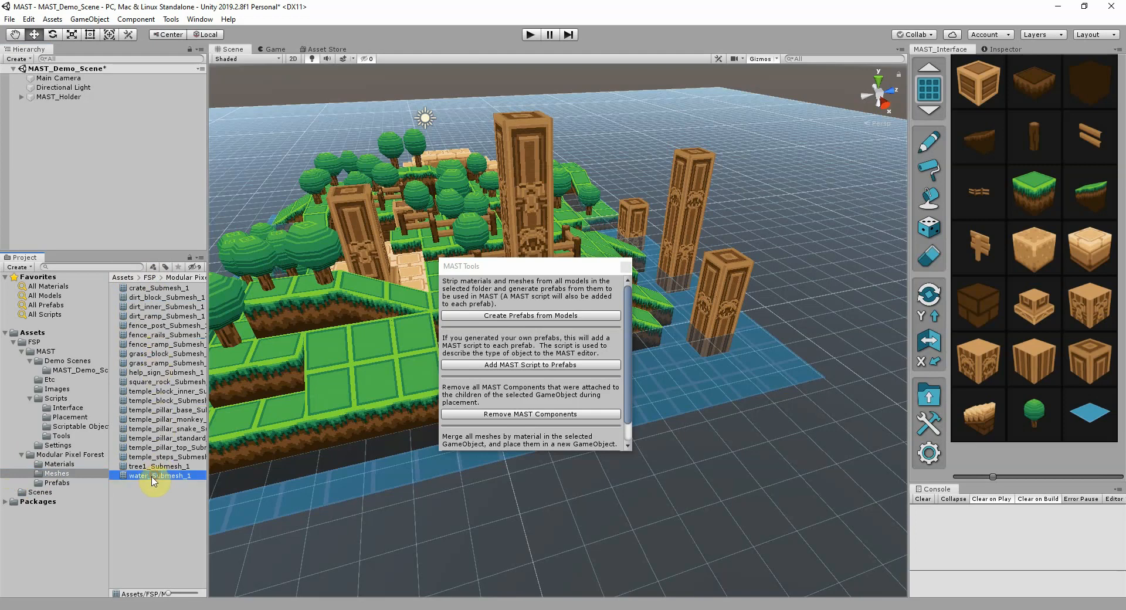
left_click(151, 400)
left_click(151, 326)
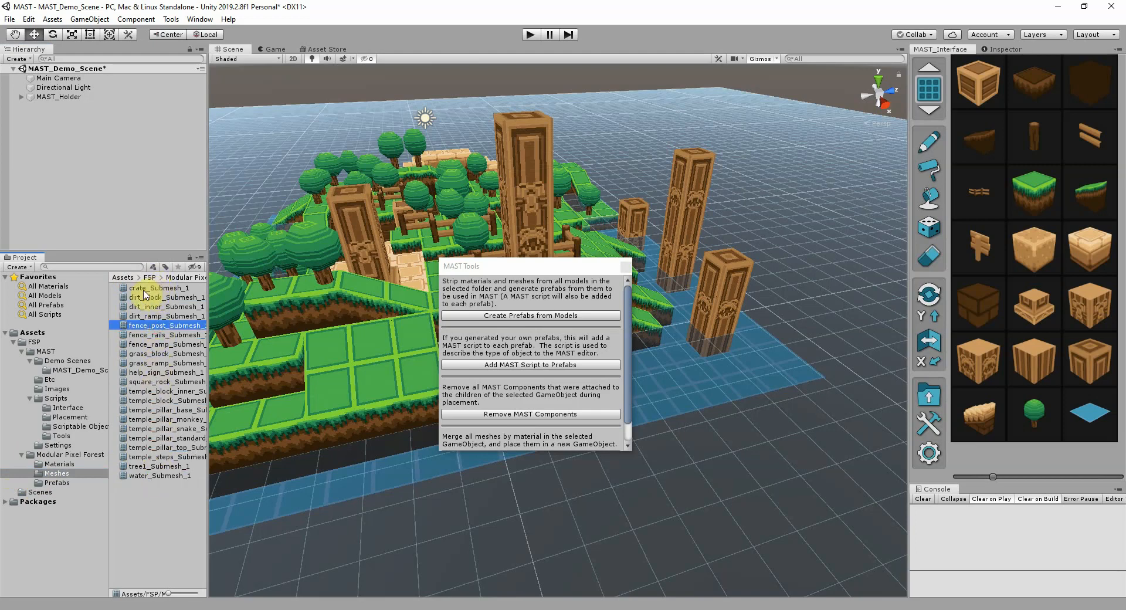
- Select the dirt block, dirt inner and fence post submesh files in the Meshes folder to view them
left_click(153, 297)
left_click(149, 307)
left_click(151, 325)
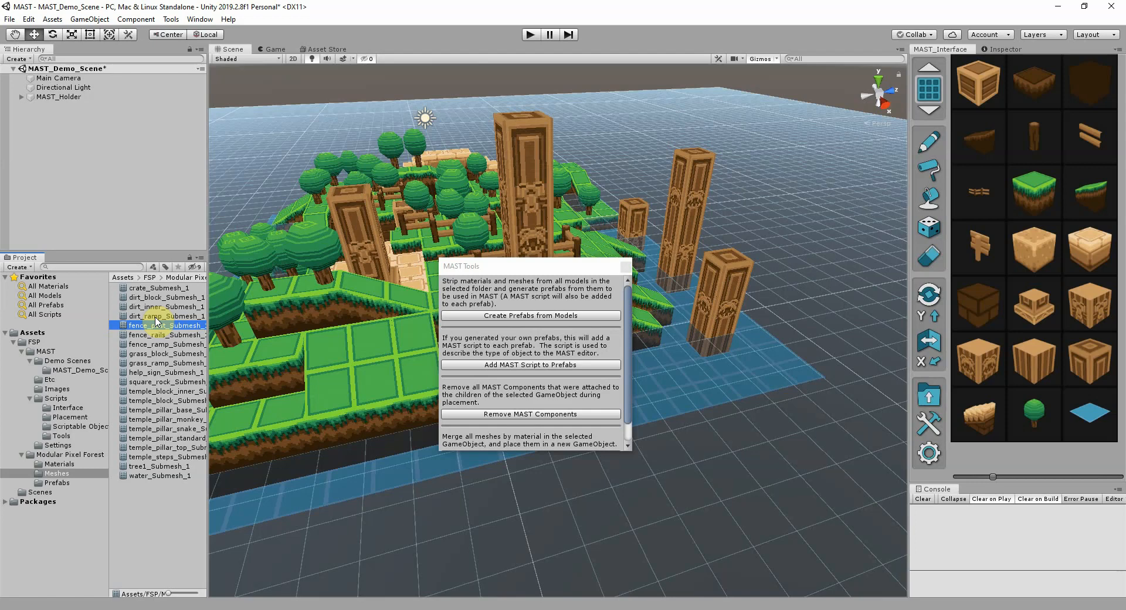
- Examine the placement, rotation, paint area, randomizer and merge settings of the dirt_block prefab's MAST_Prefab_Component in the Prefabs folder
left_click(56, 482)
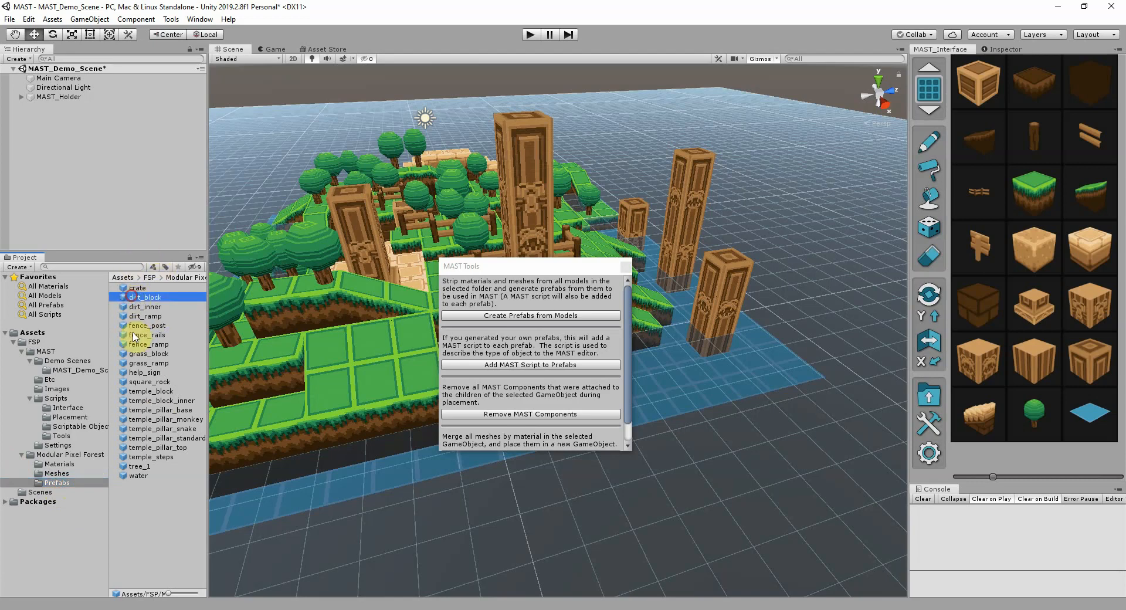
left_click(140, 466)
left_click(135, 298)
left_click(1001, 50)
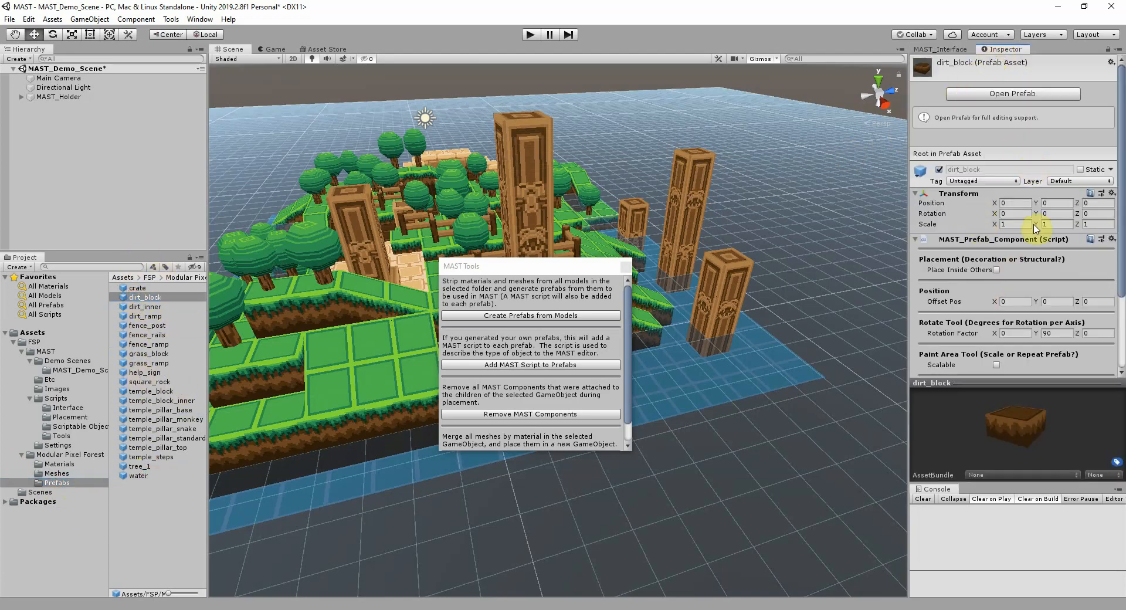
scroll(1121, 181, "down", 3)
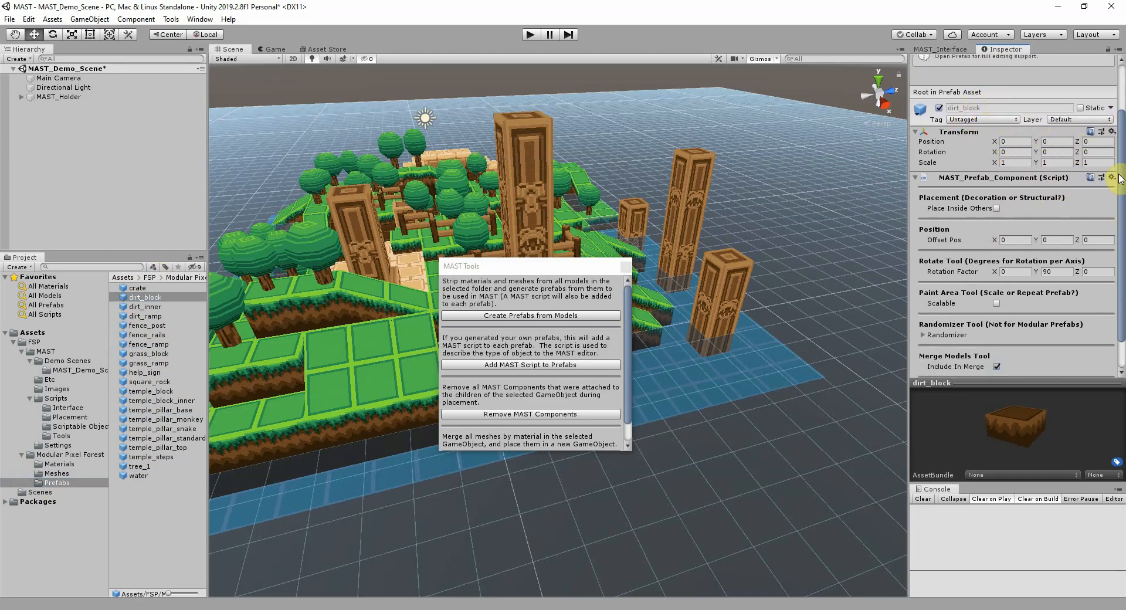
scroll(1111, 199, "down", 2)
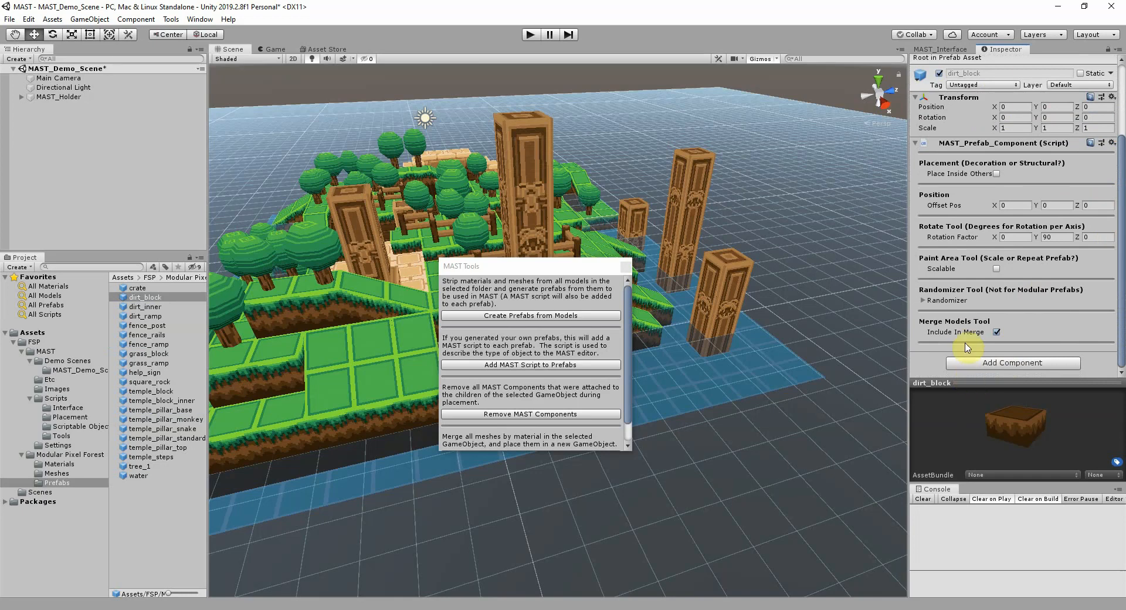
left_click_drag(1123, 230, 1105, 252)
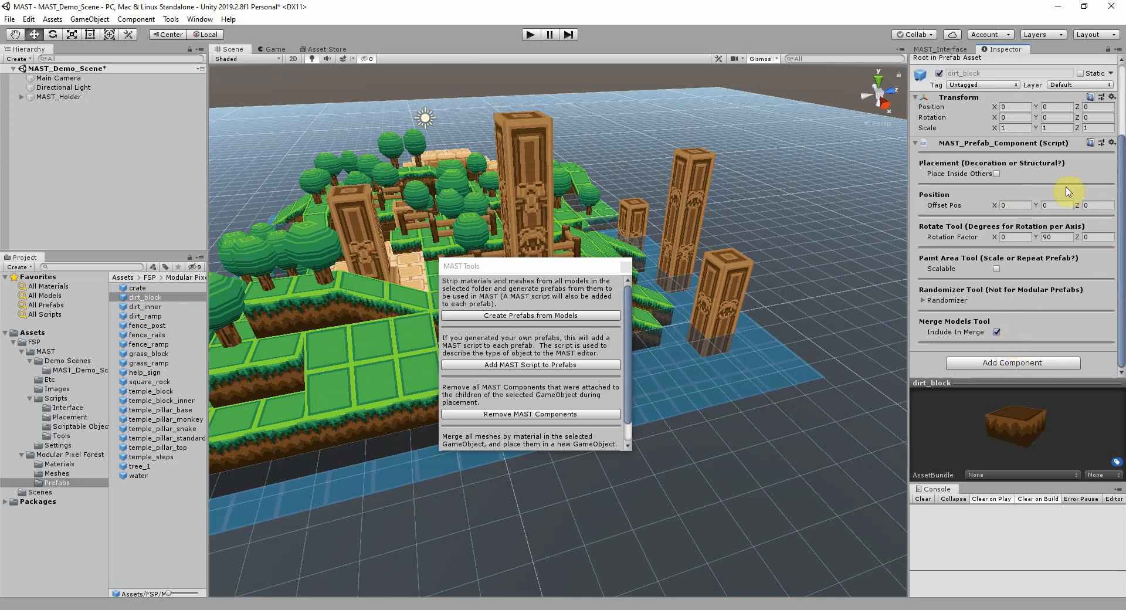
- Open the dirt_block prefab for editing and locate the mesh asset used by its mast_pixel_forest child
left_click(130, 299)
double_click(130, 299)
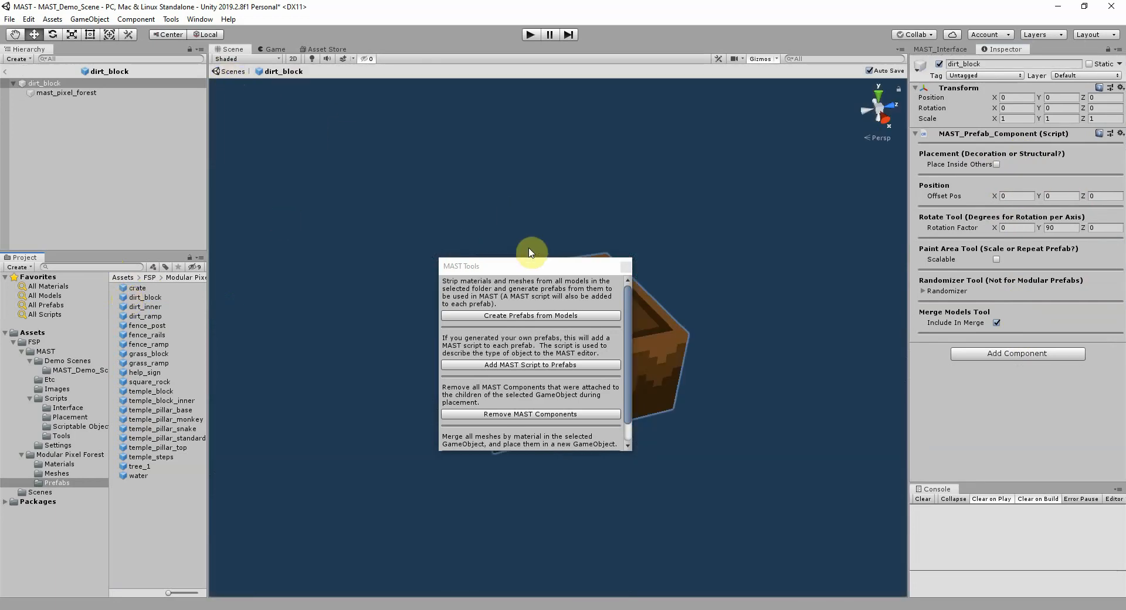
left_click_drag(510, 269, 1013, 147)
left_click(53, 93)
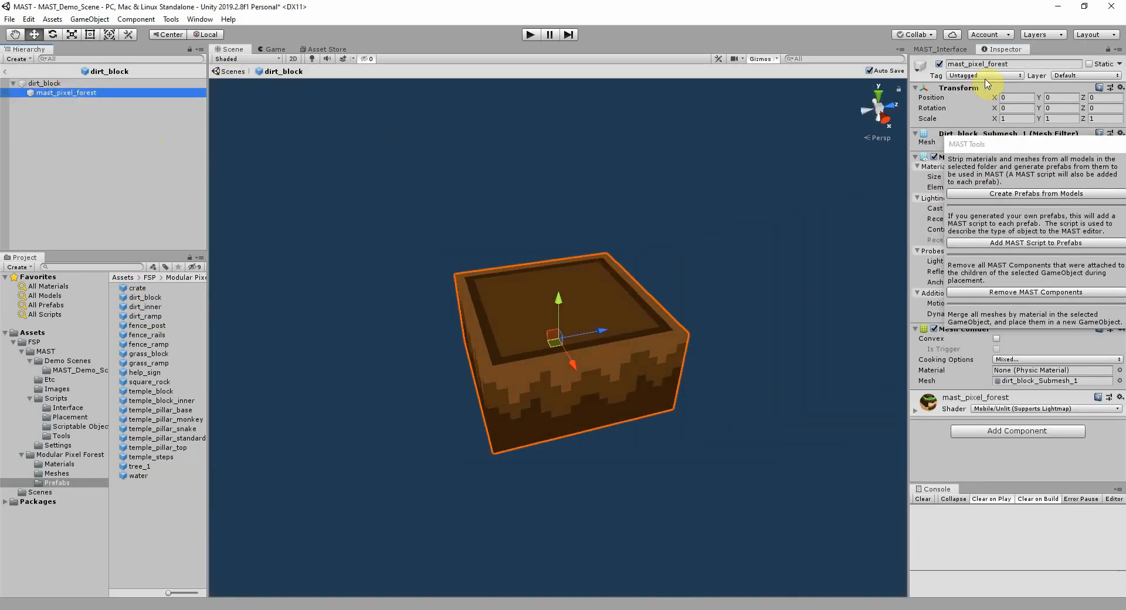
left_click_drag(1023, 146, 573, 111)
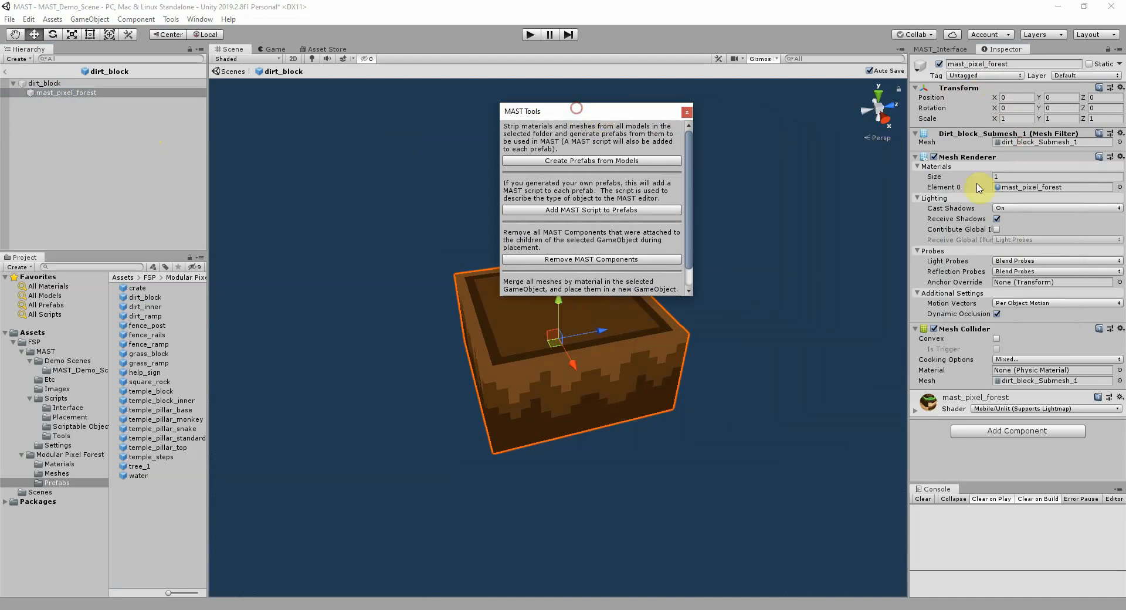
left_click(1055, 143)
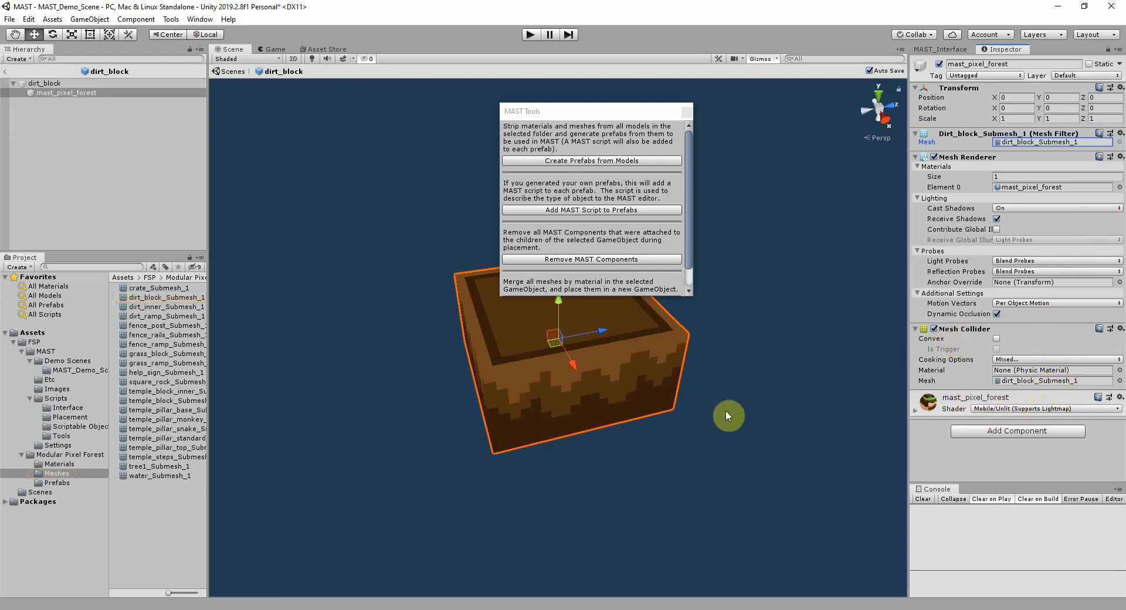
- Inspect the mast_pixel_forest material in the Materials folder, and leave the dirt_block prefab to return to the scene
left_click(62, 465)
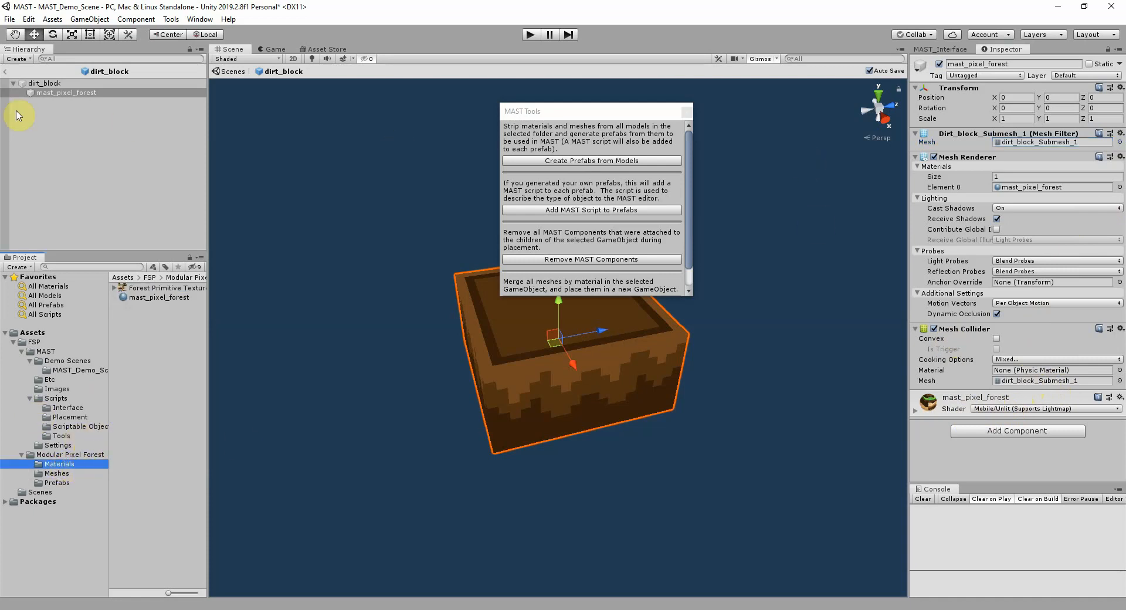
left_click(144, 288)
left_click(150, 298)
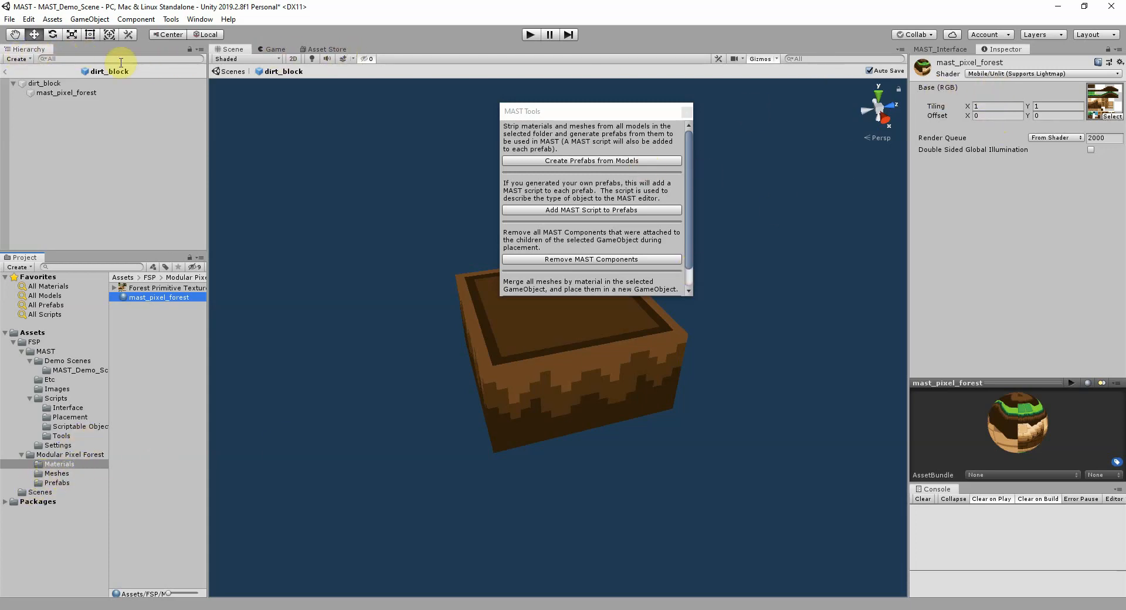
left_click(5, 71)
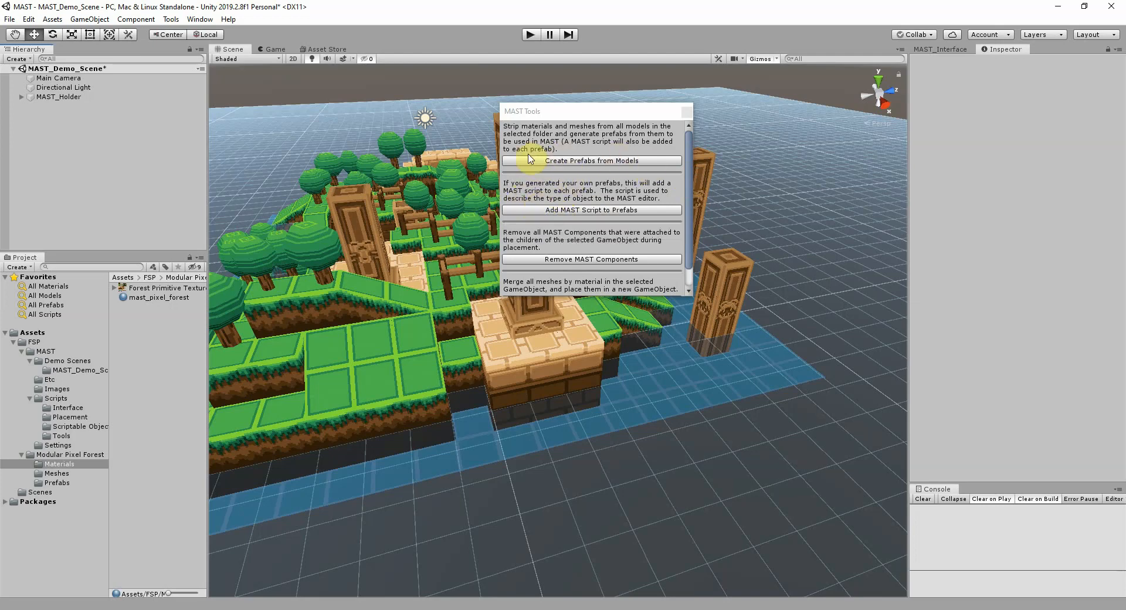
- Add MAST scripts to all prefabs in the Modular Pixel Forest Prefabs folder and confirm the operation
left_click(44, 482)
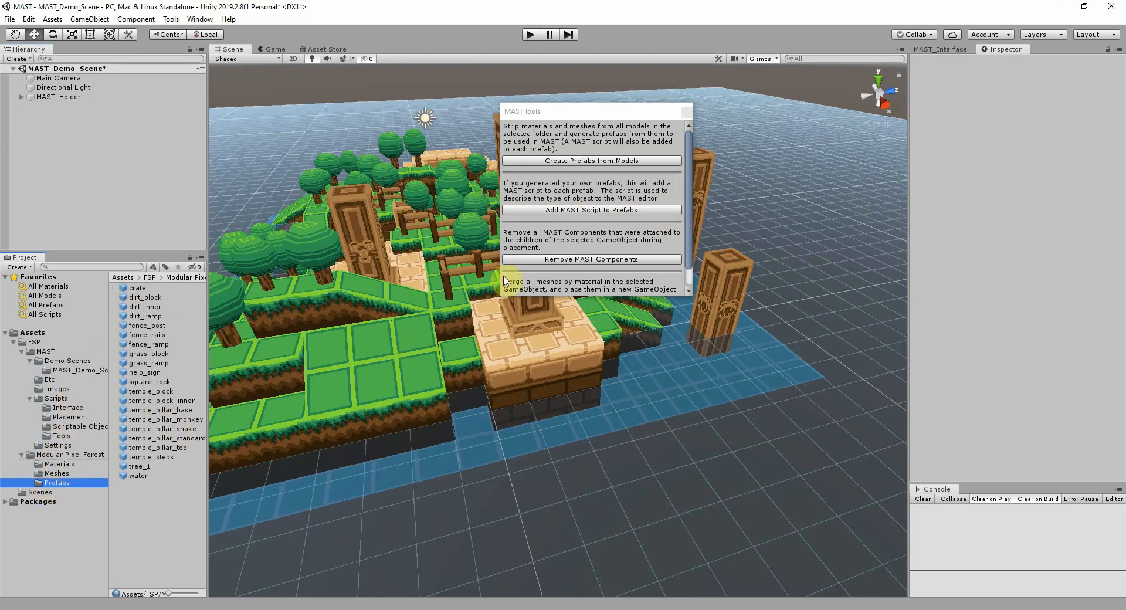
left_click(549, 211)
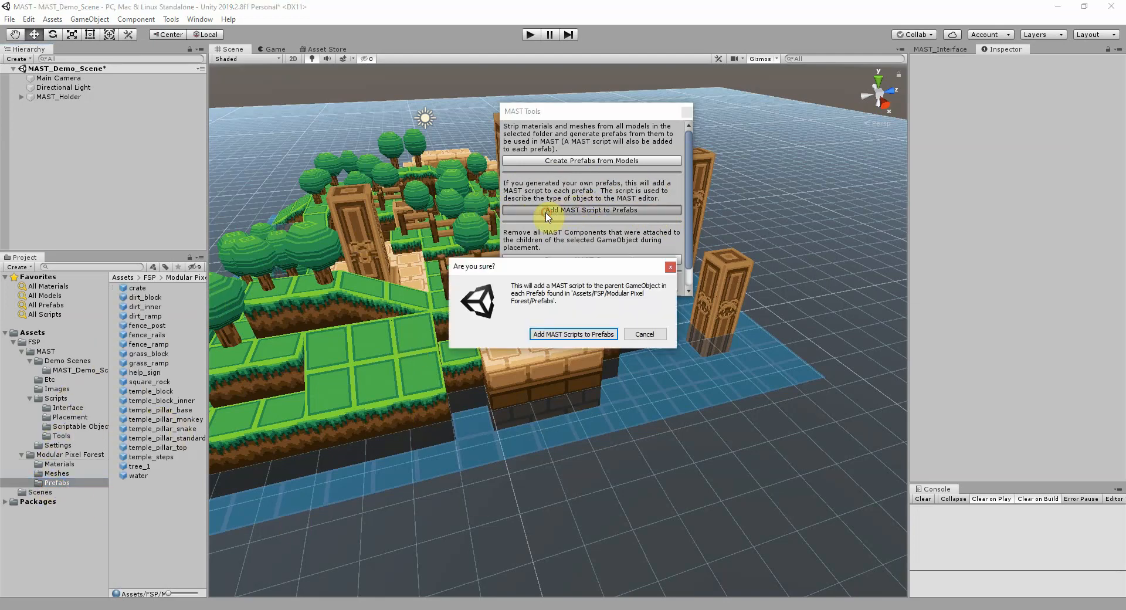
left_click(567, 336)
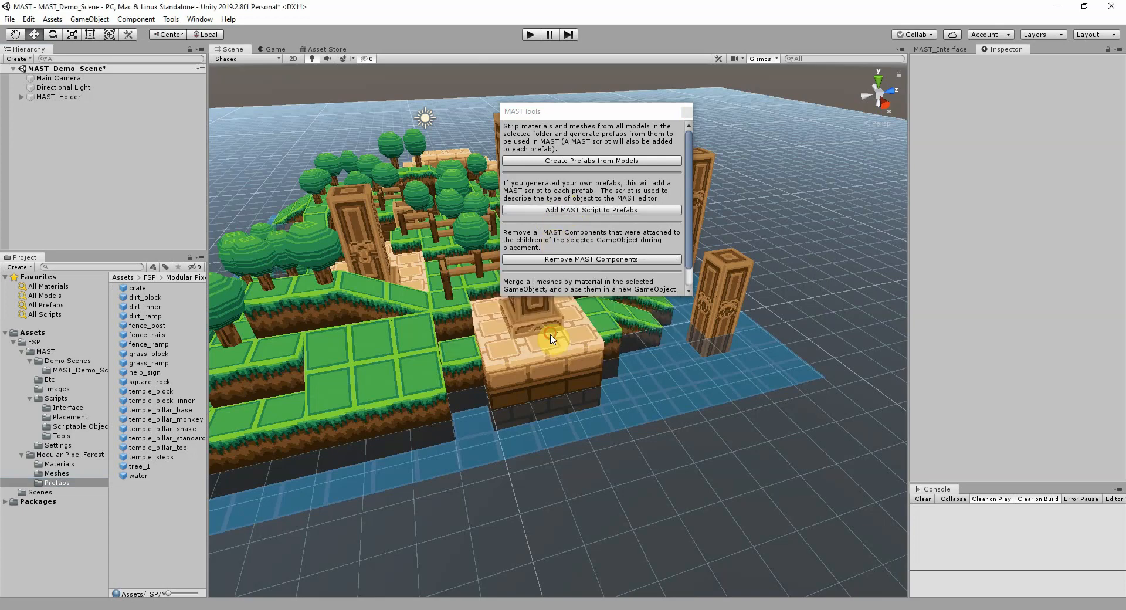
- Look over the MAST script settings on the crate prefab asset
left_click(135, 287)
scroll(1000, 270, "down", 3)
scroll(1005, 259, "up", 3)
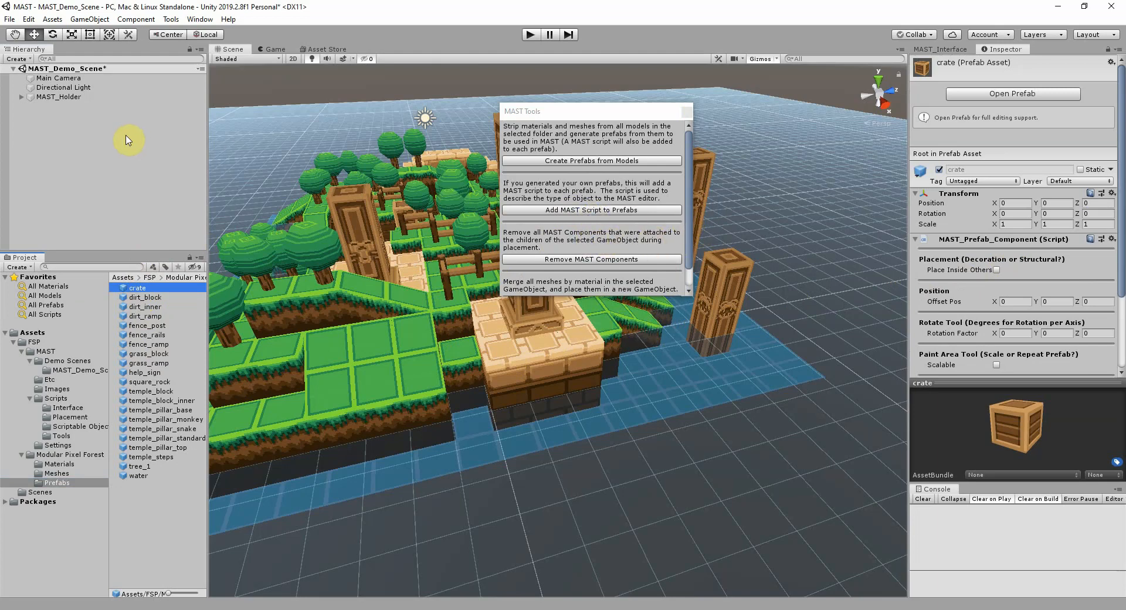
- Expand MAST_Holder, inspect the MAST components on its placed grass block, dirt block and crate children, and collapse it again
left_click(42, 97)
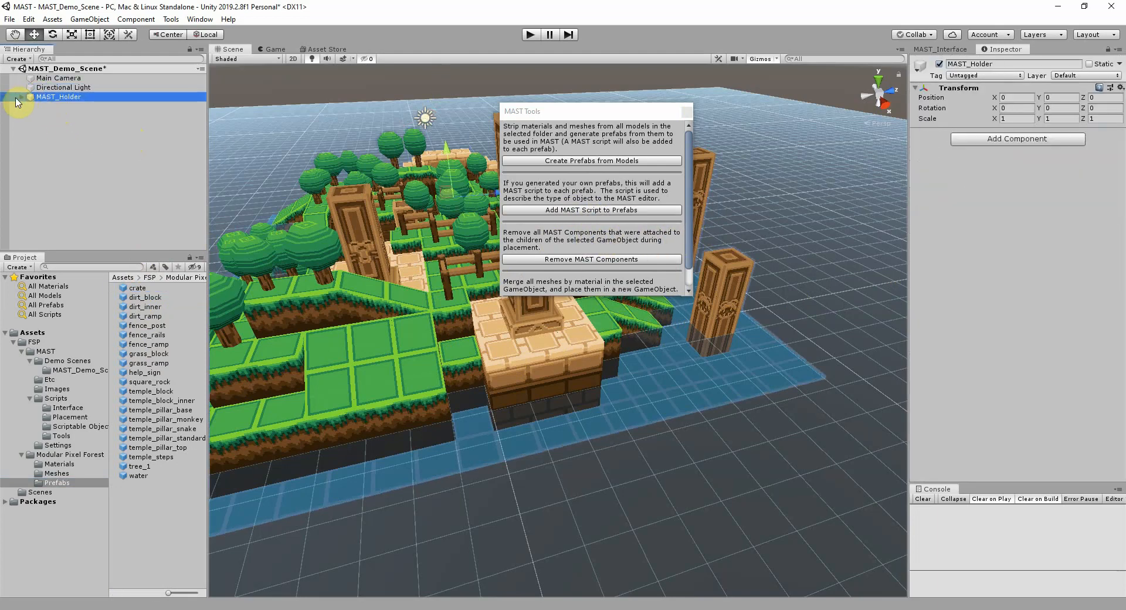
left_click(20, 97)
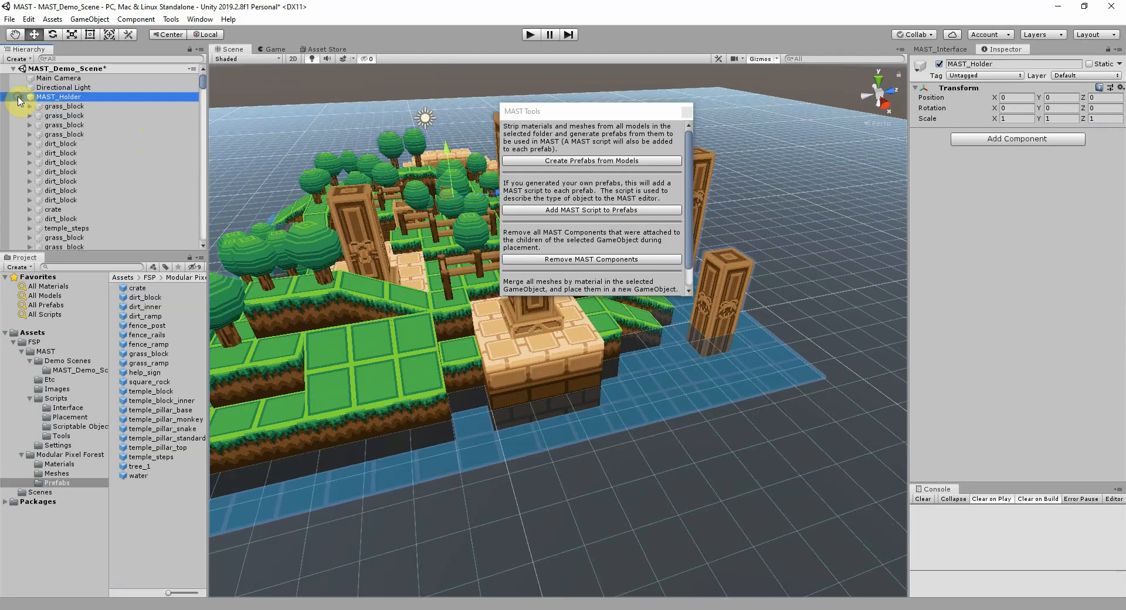
left_click(21, 98)
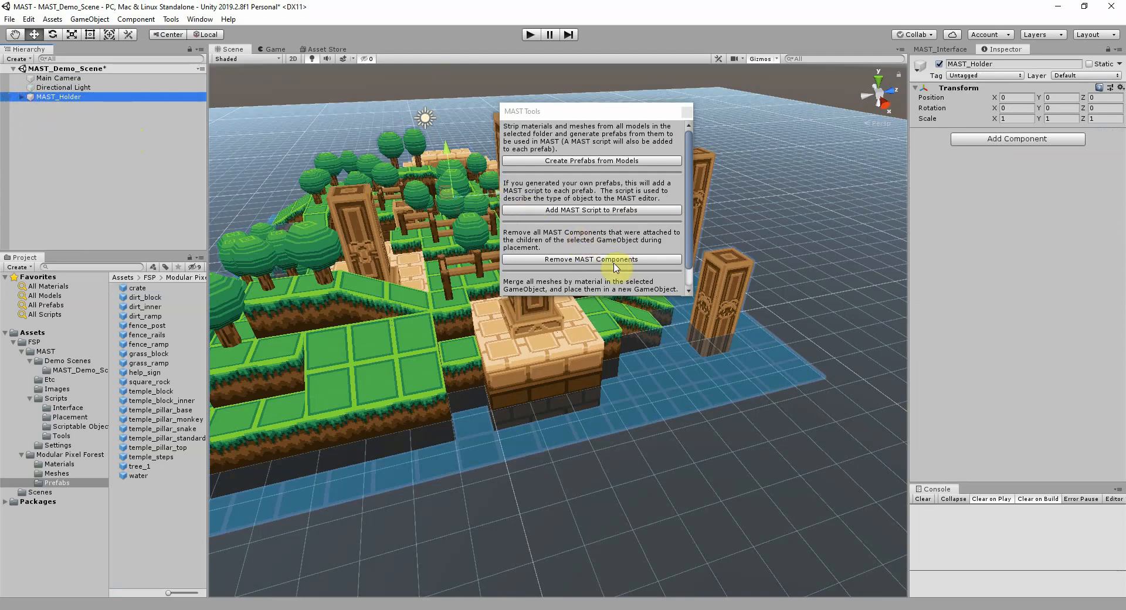
left_click(21, 97)
left_click(47, 125)
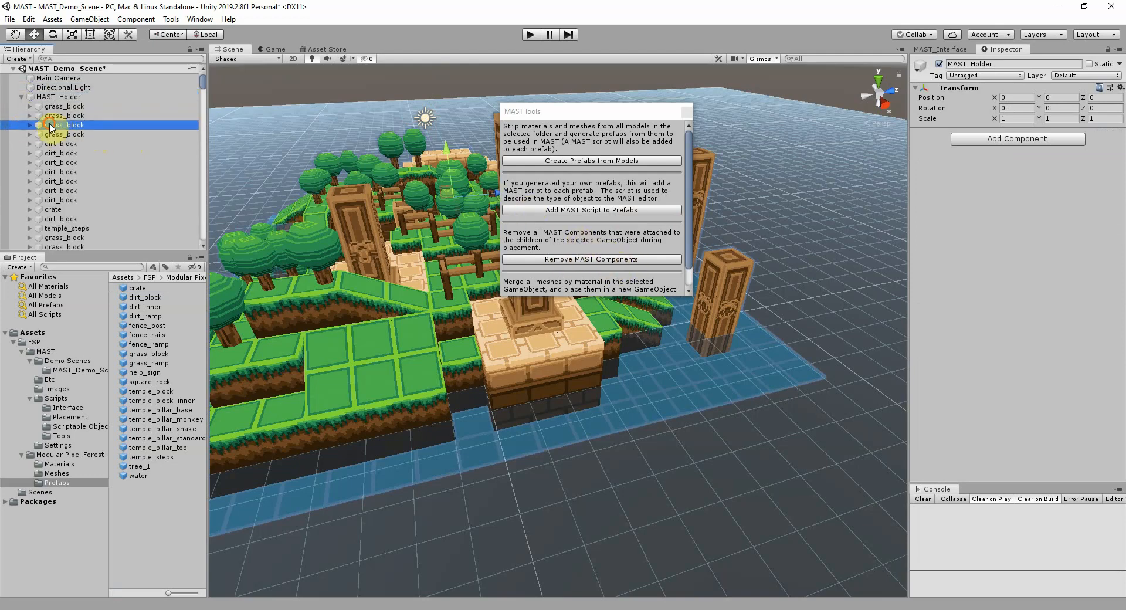
left_click(62, 153)
left_click(64, 211)
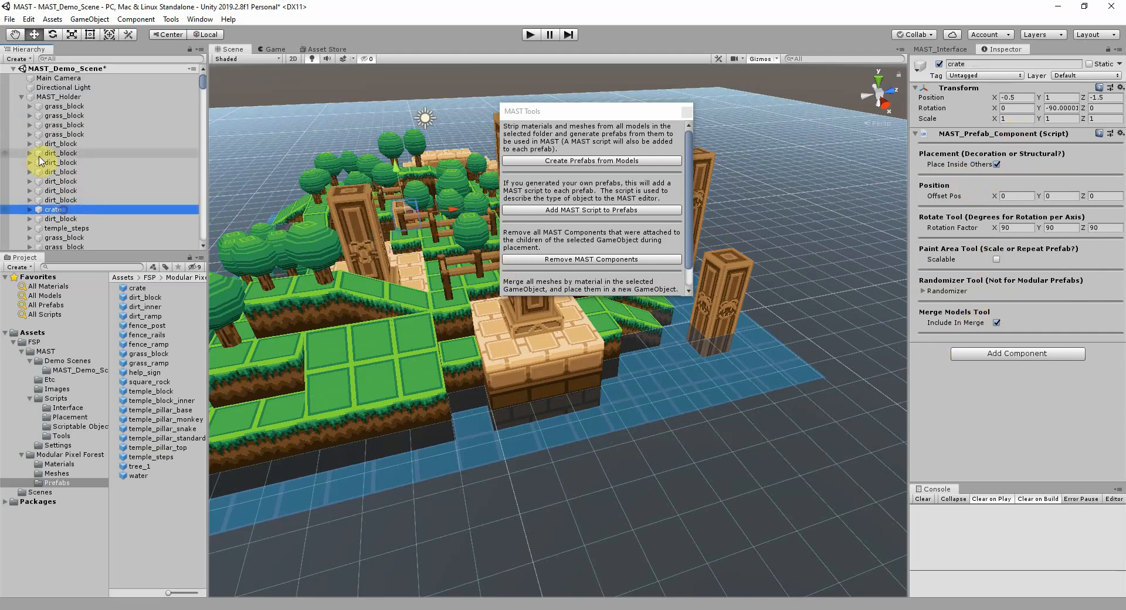
left_click(21, 97)
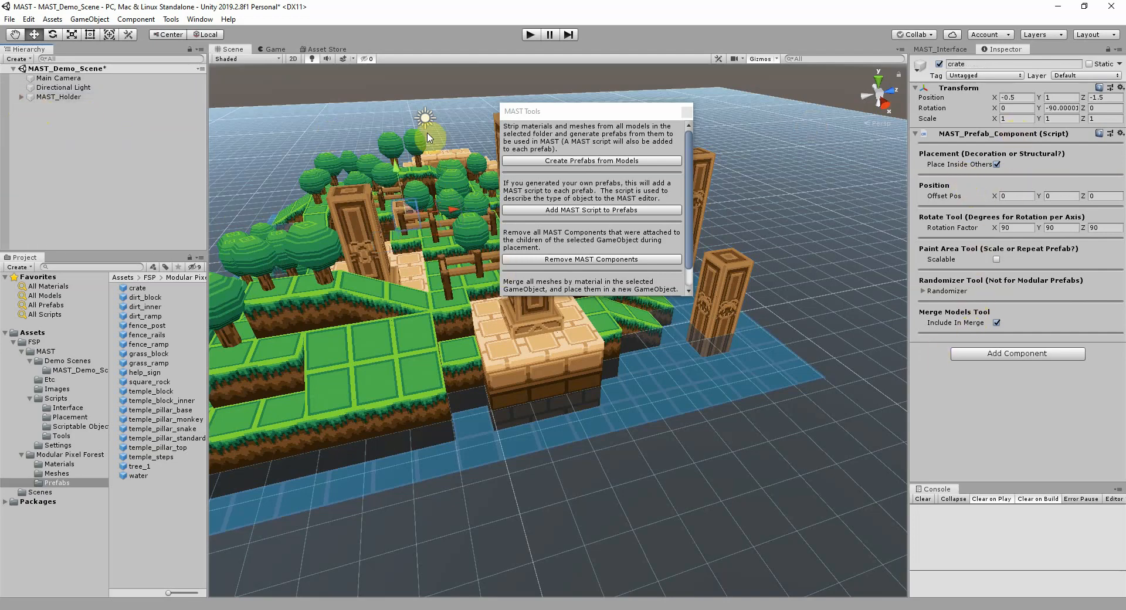
- Review the crate prefab's Place Inside Others option, Rotation Factor fields and 3D preview
left_click(134, 288)
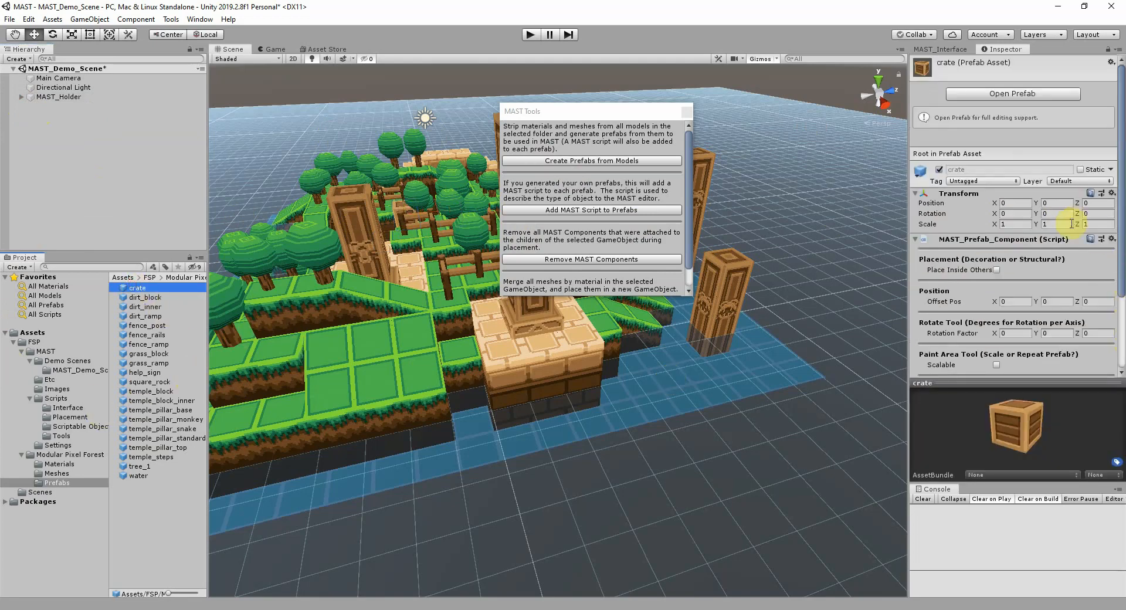
left_click_drag(1119, 214, 1121, 287)
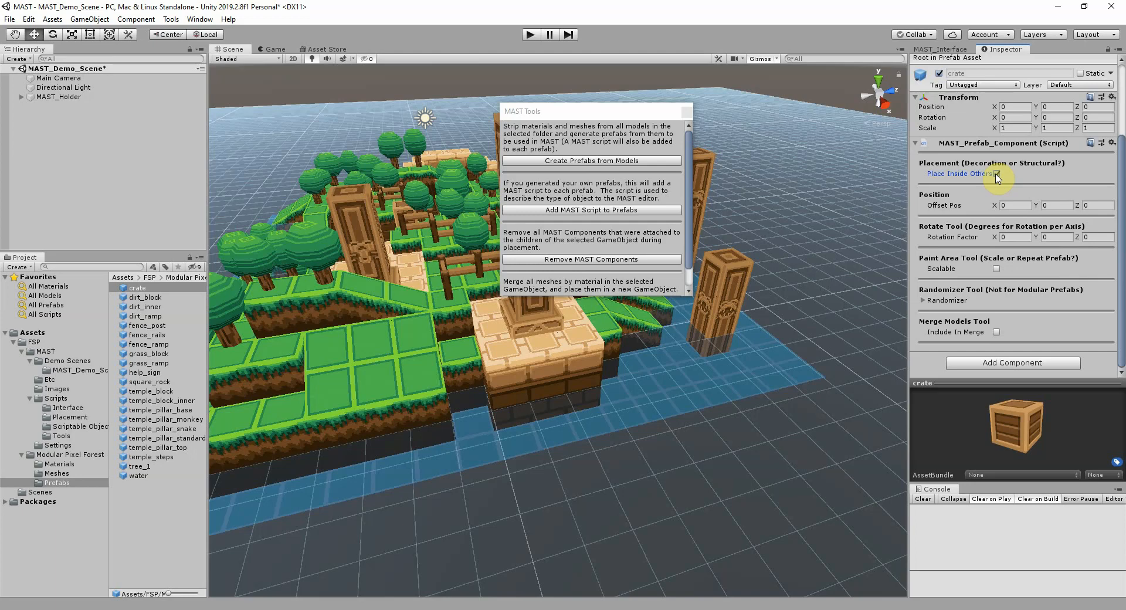
left_click(996, 174)
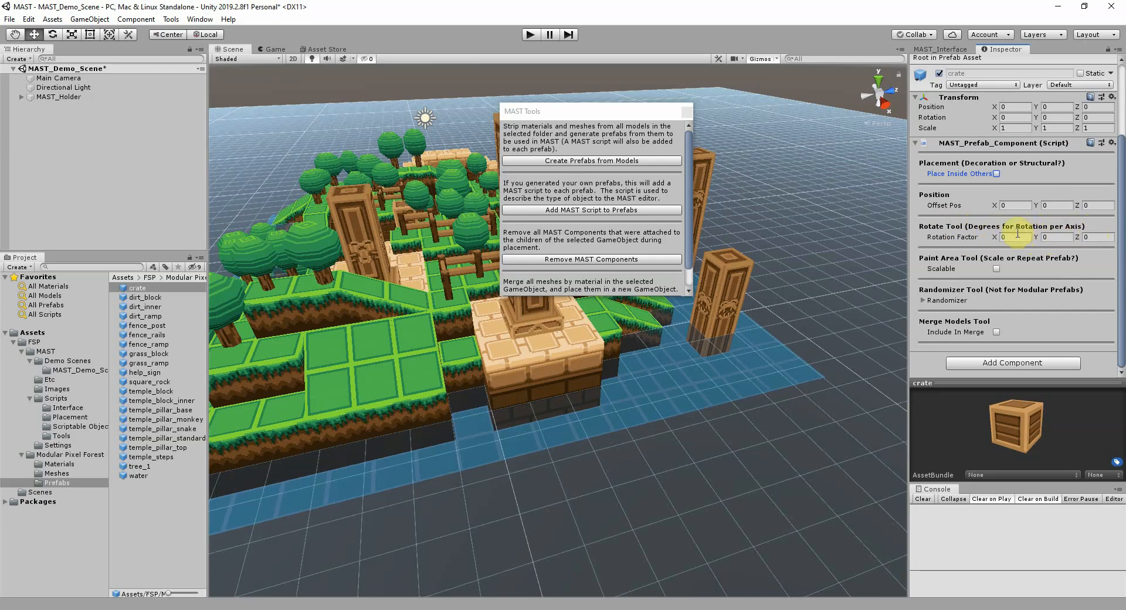
left_click(1097, 236)
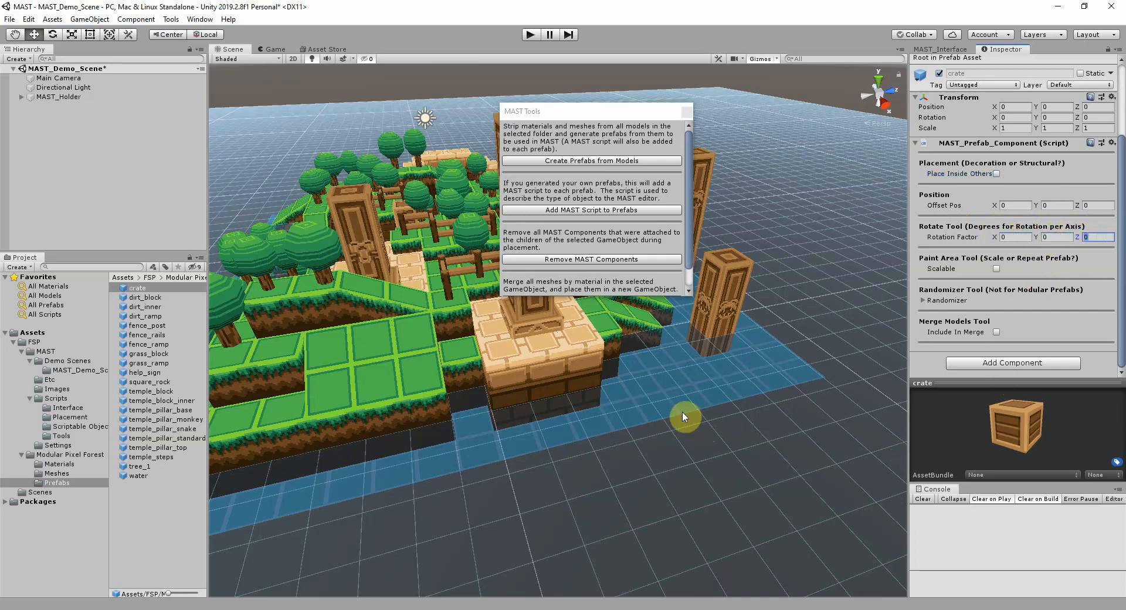
left_click_drag(1026, 430, 1048, 417)
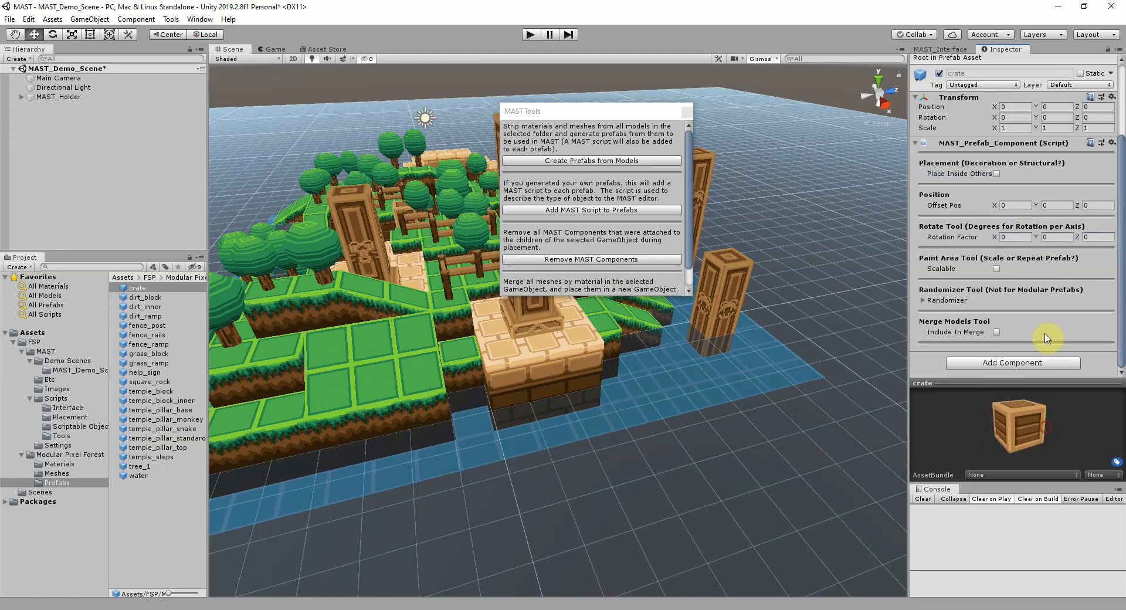
left_click(1048, 240)
- Close MAST Tools and paint a rectangular area of dirt_inner on the empty grid beside the temple pillars
left_click(686, 113)
left_click(940, 50)
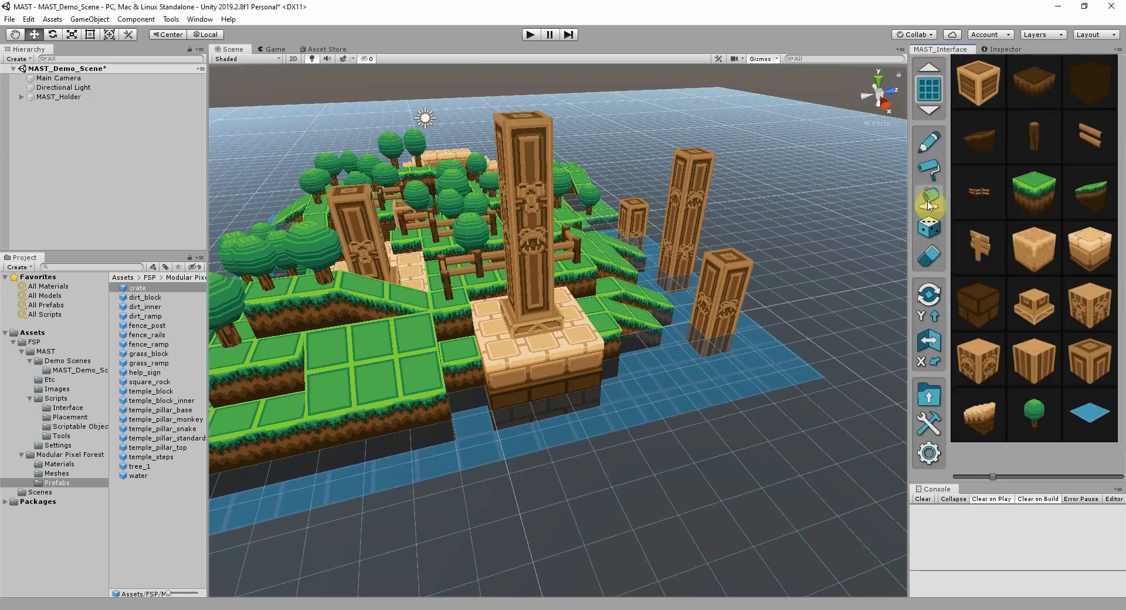
right_click_drag(710, 336, 862, 359)
left_click(1090, 76)
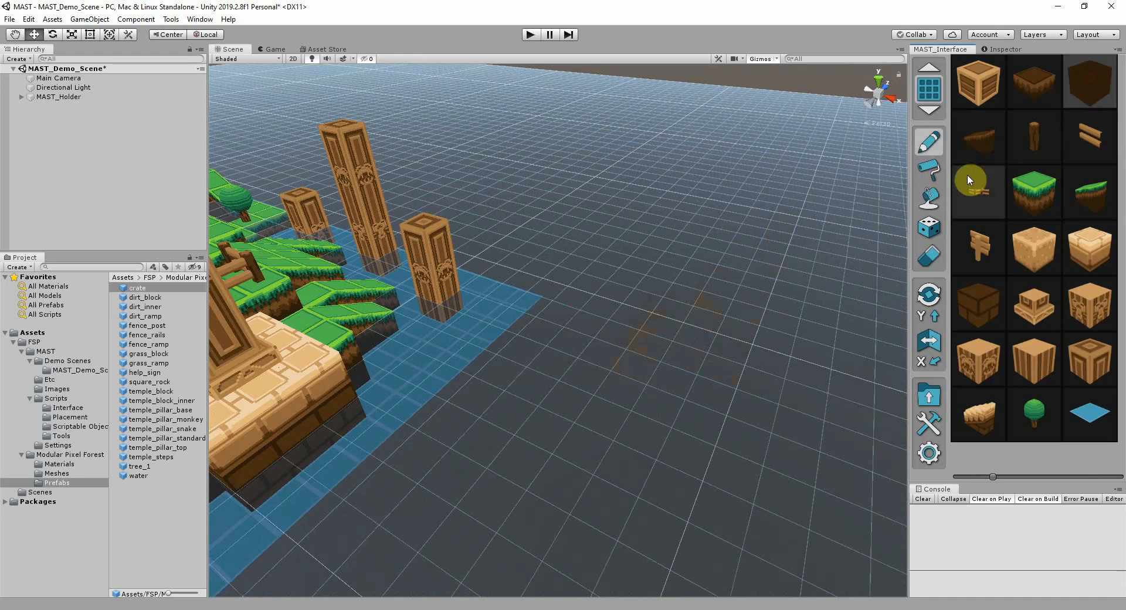
left_click(930, 206)
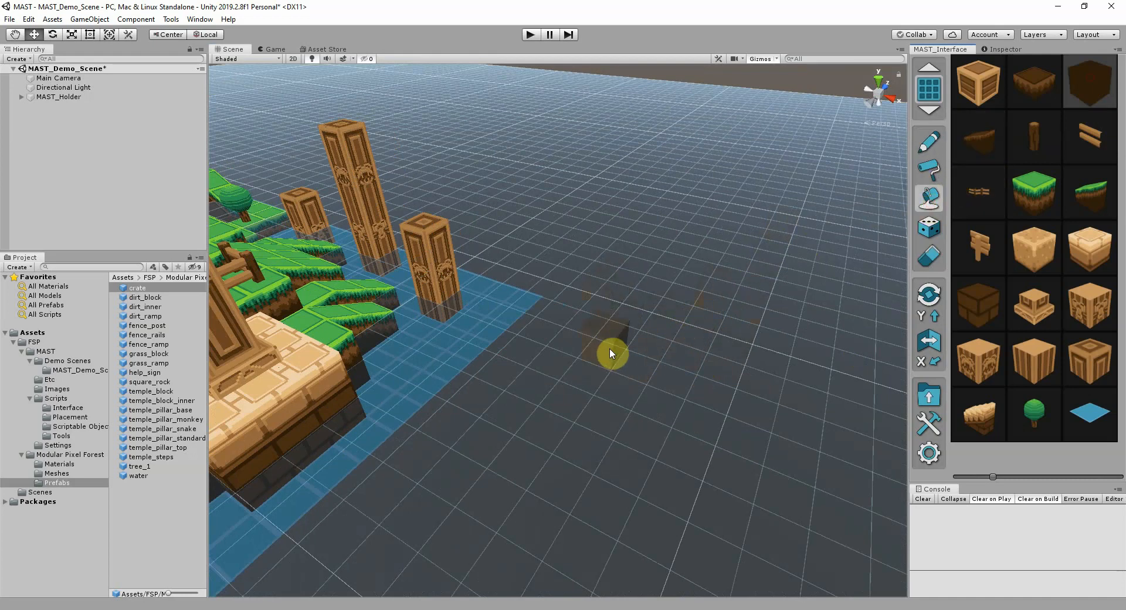
mouse_move(610, 351)
left_mouse_down()
mouse_move(544, 421)
mouse_move(539, 554)
mouse_move(616, 593)
mouse_move(733, 538)
left_mouse_up()
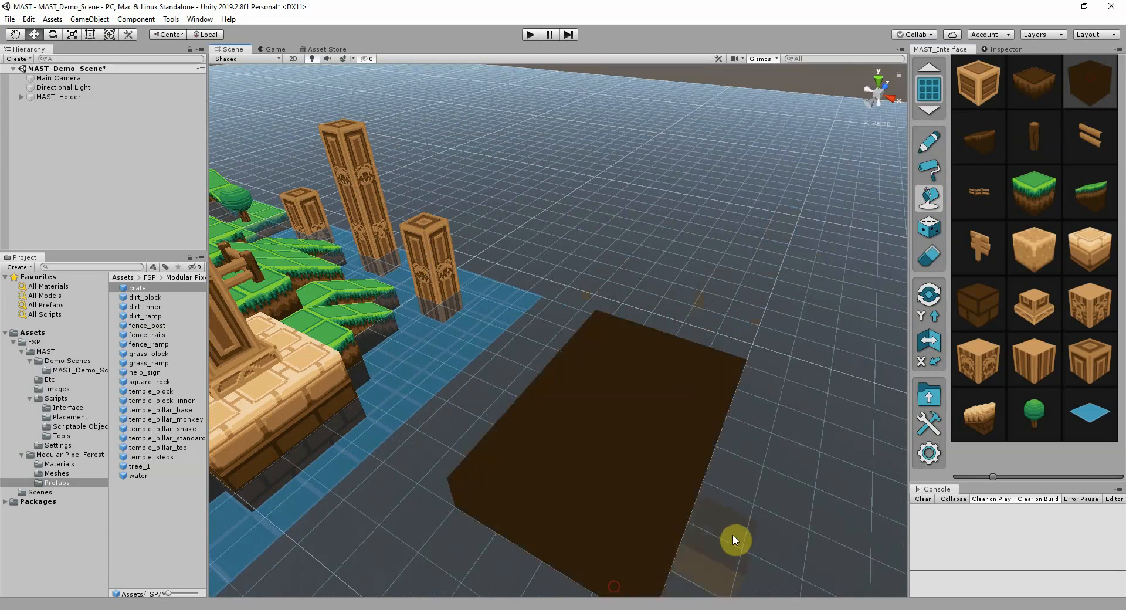
- Select the painted dirt_inner area and set the scene view to Shaded Wireframe to examine its mesh edges
left_click_drag(771, 498, 553, 461, "alt")
left_click_drag(704, 445, 588, 420, "alt")
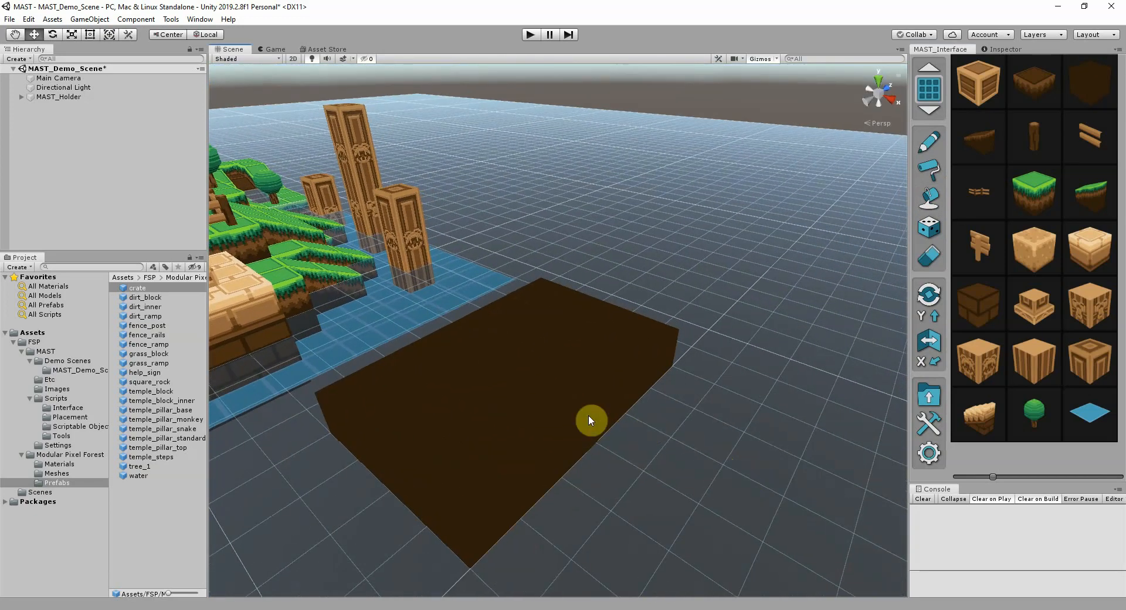
left_click(527, 403)
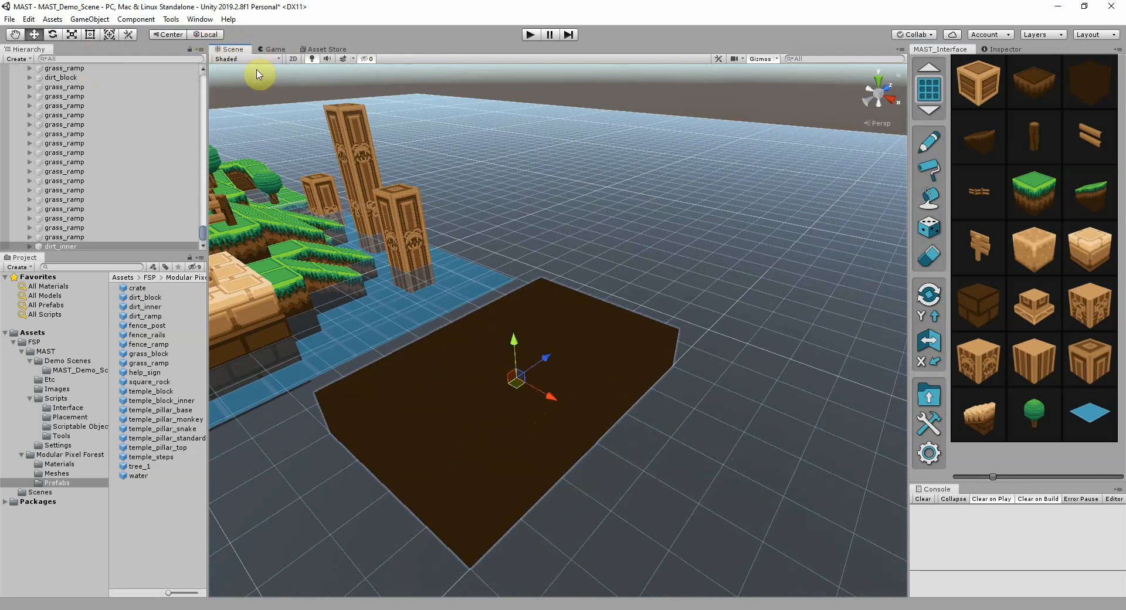
left_click(277, 59)
left_click(241, 87)
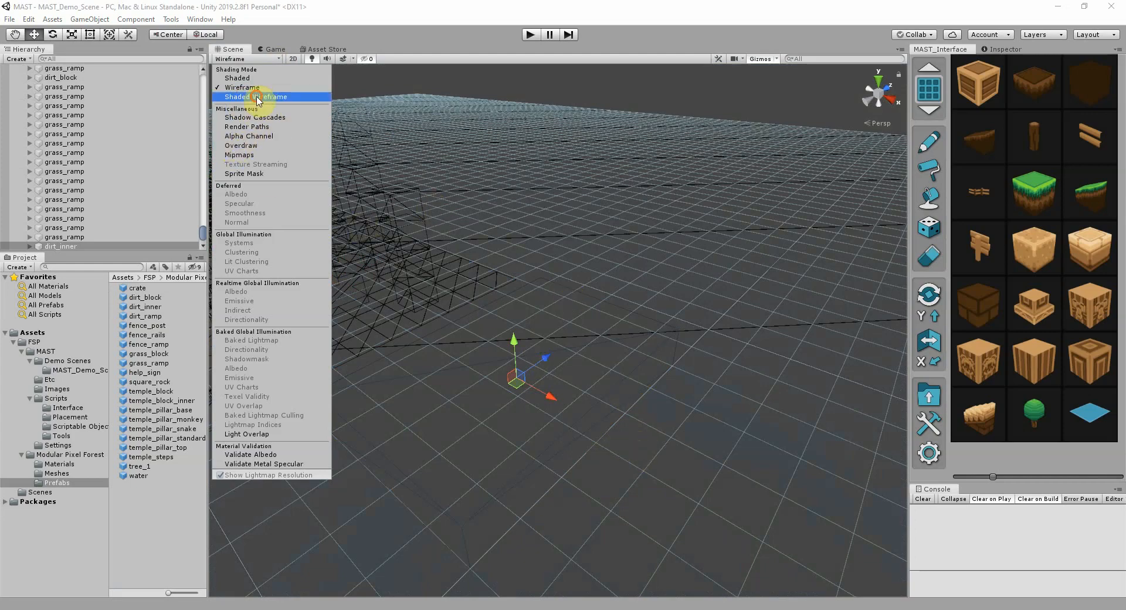
left_click(257, 98)
mouse_move(723, 427)
left_mouse_down("alt")
mouse_move(731, 447)
mouse_move(589, 450)
mouse_move(640, 514)
mouse_move(575, 522)
left_mouse_up("alt")
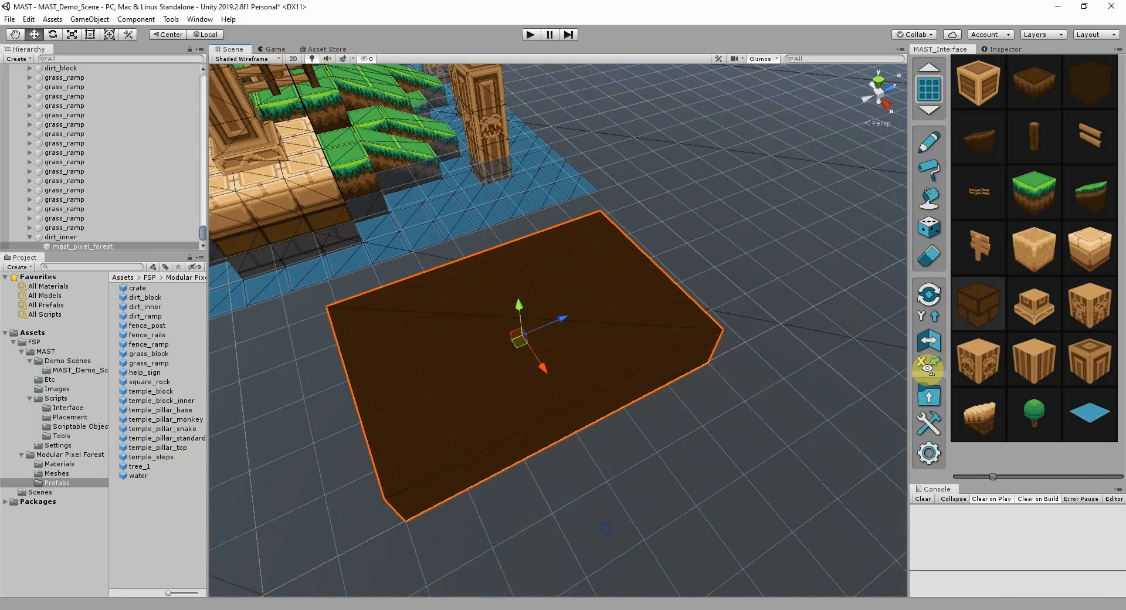
- Paint a second rectangular area of dirt_inner adjoining the first one and inspect the combined shape's edges
left_click(1086, 80)
left_click(929, 198)
mouse_move(705, 385)
left_mouse_down()
mouse_move(642, 483)
mouse_move(632, 573)
mouse_move(803, 386)
mouse_move(766, 379)
mouse_move(666, 447)
mouse_move(648, 419)
mouse_move(696, 193)
mouse_move(565, 357)
mouse_move(659, 359)
mouse_move(563, 418)
left_mouse_up()
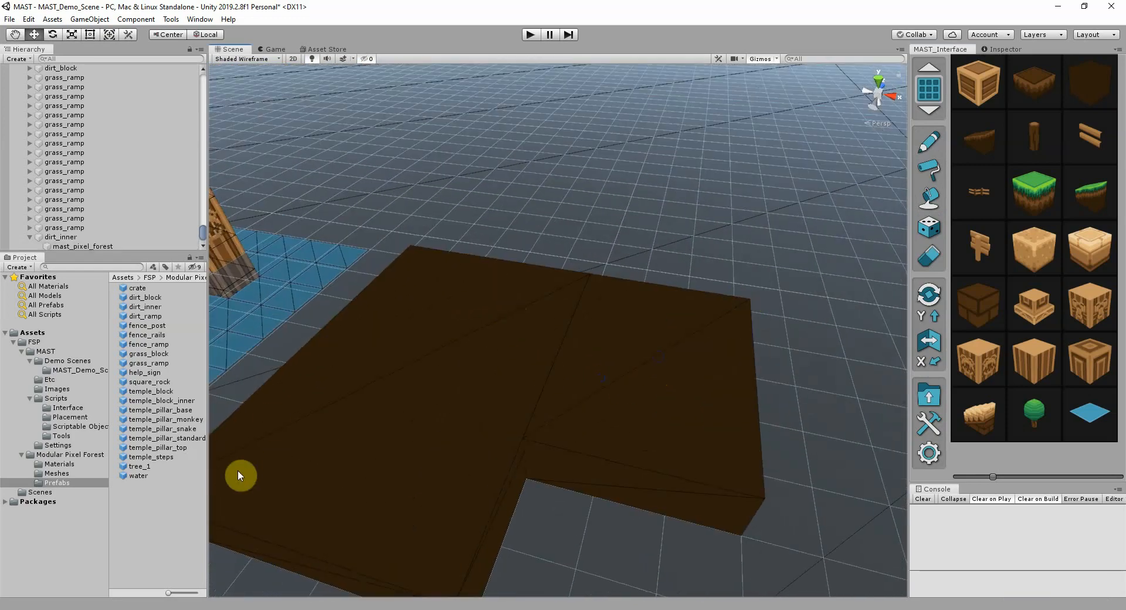
mouse_move(596, 544)
left_mouse_down("alt")
mouse_move(515, 550)
mouse_move(482, 478)
left_mouse_up("alt")
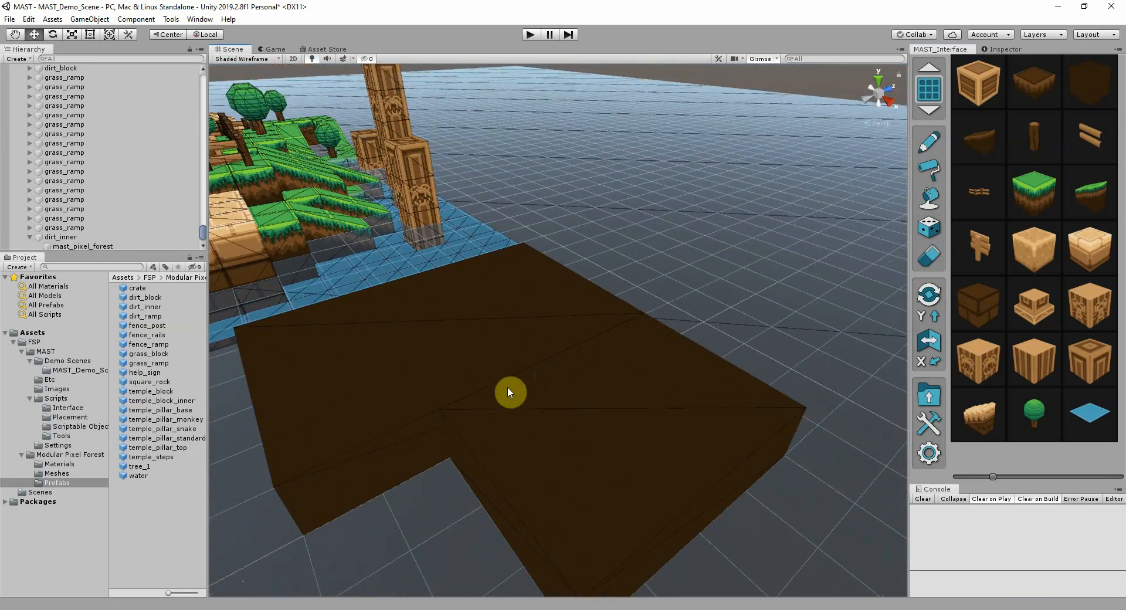
mouse_move(629, 304)
left_mouse_down("alt")
mouse_move(623, 326)
mouse_move(639, 329)
mouse_move(459, 303)
mouse_move(711, 318)
mouse_move(676, 390)
mouse_move(676, 353)
mouse_move(696, 385)
left_mouse_up("alt")
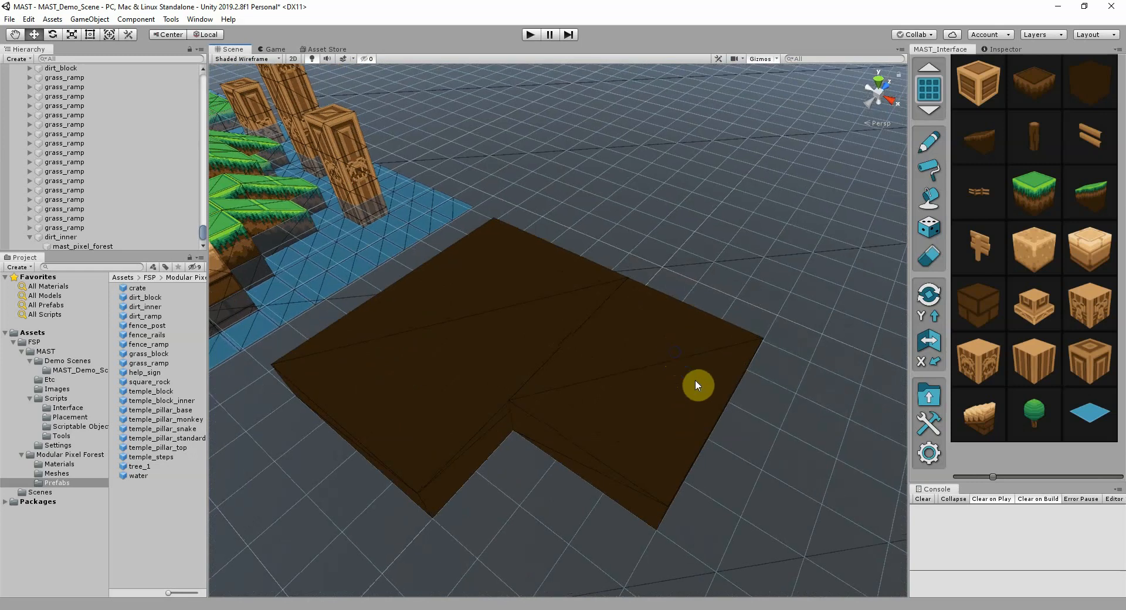
- Undo both painted dirt_inner areas and set the scene view shading back to Shaded
key("ctrl+z")
key("ctrl+z")
key("ctrl+z")
key("ctrl+z")
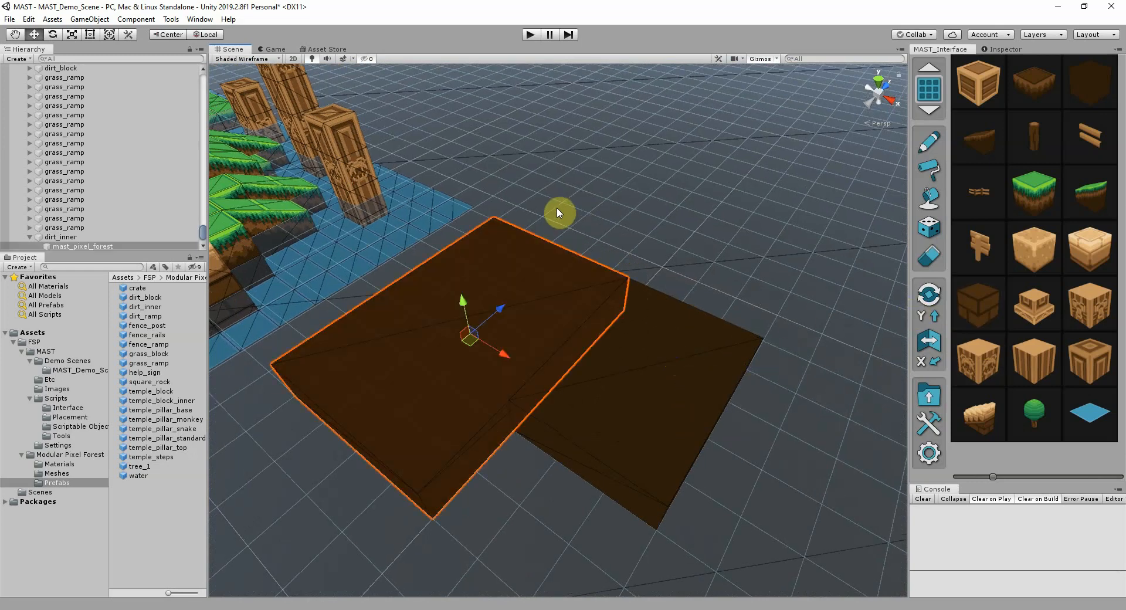
key("ctrl+z")
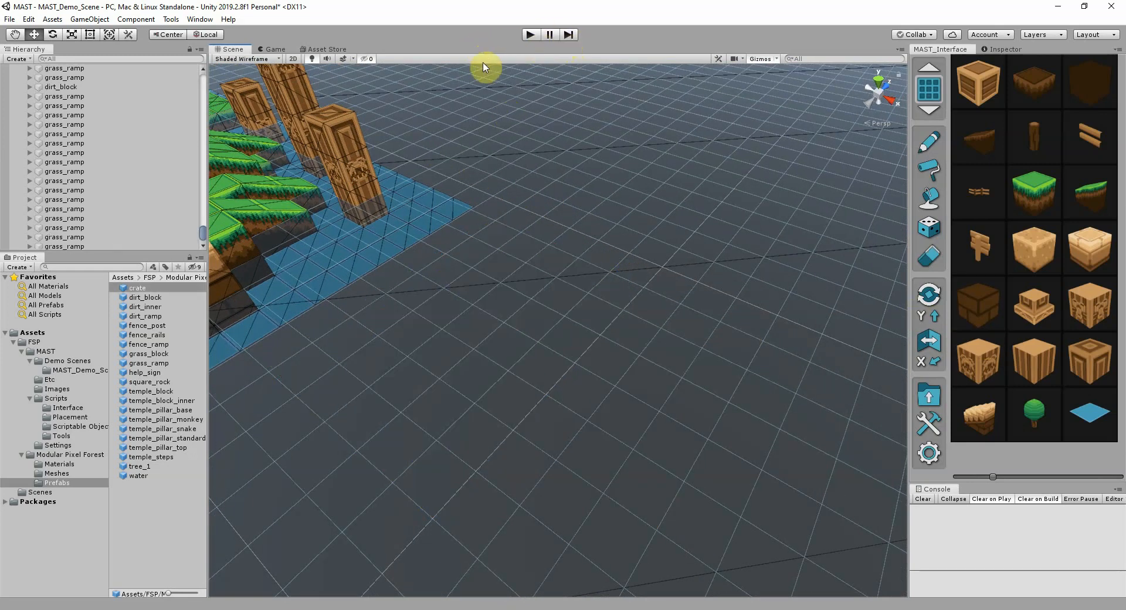
left_click(235, 59)
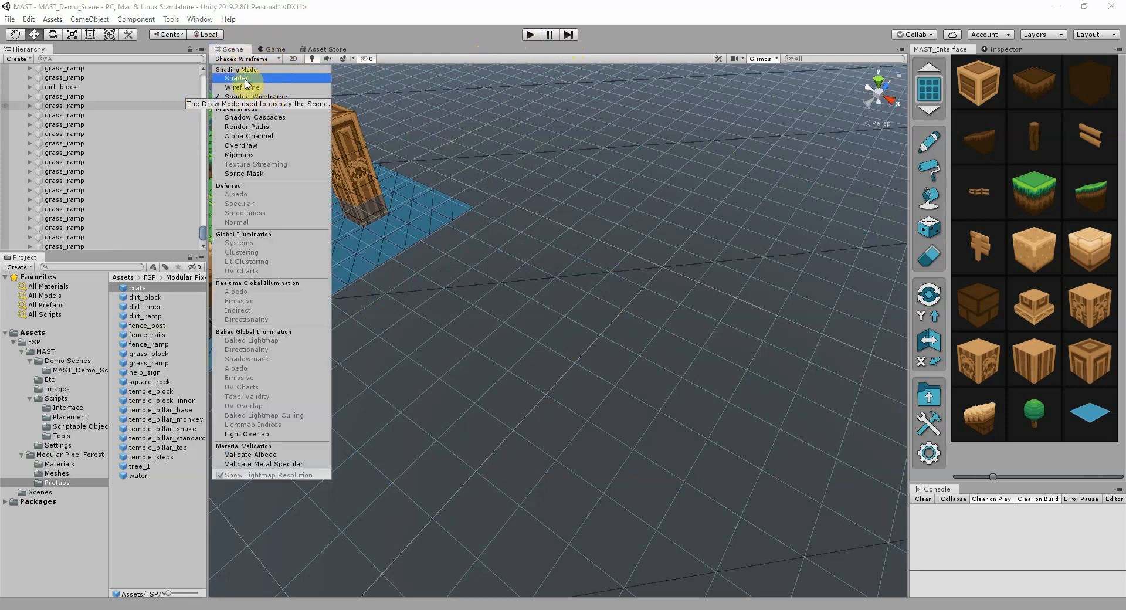
left_click(237, 78)
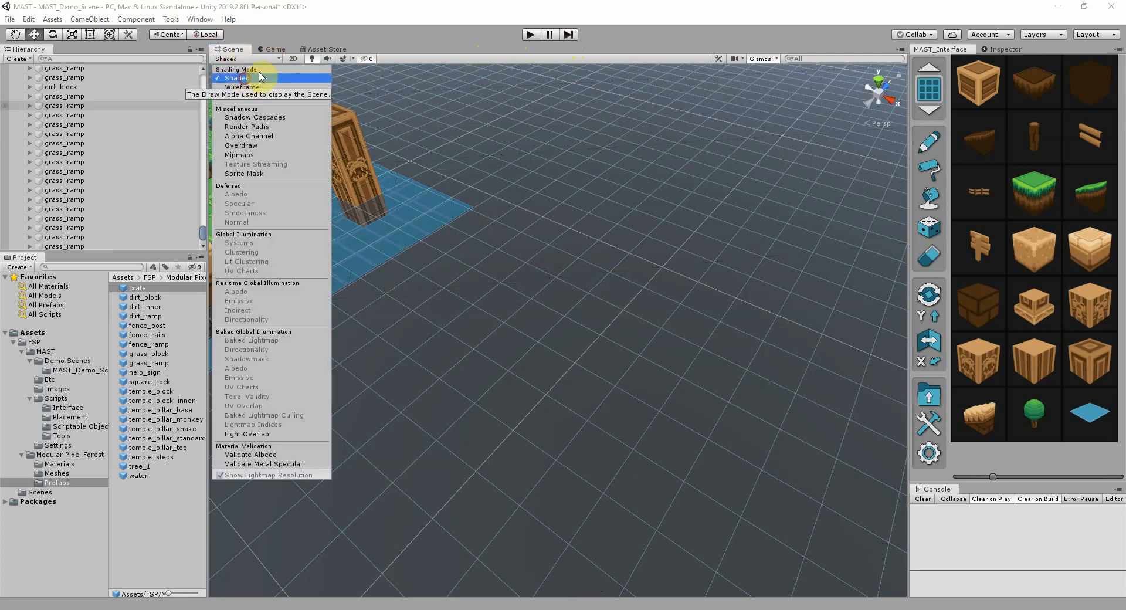
- Show the crate prefab's MAST component settings and toggle its Include In Merge option on and back off
left_click(125, 293)
left_click(989, 48)
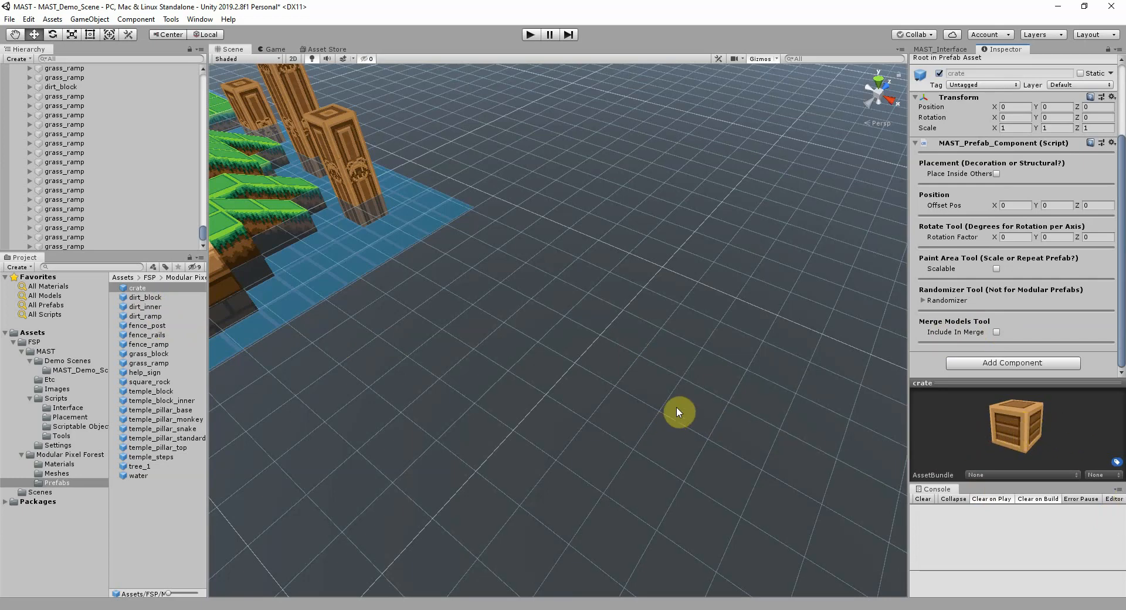
left_click_drag(648, 412, 558, 395, "alt")
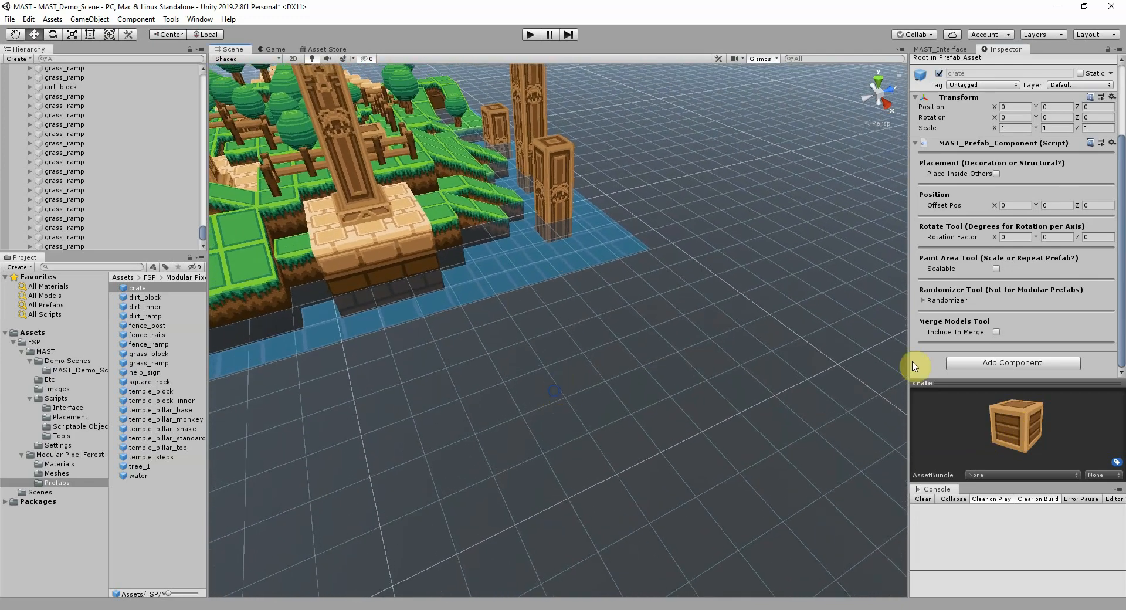
left_click(996, 332)
left_click(997, 332)
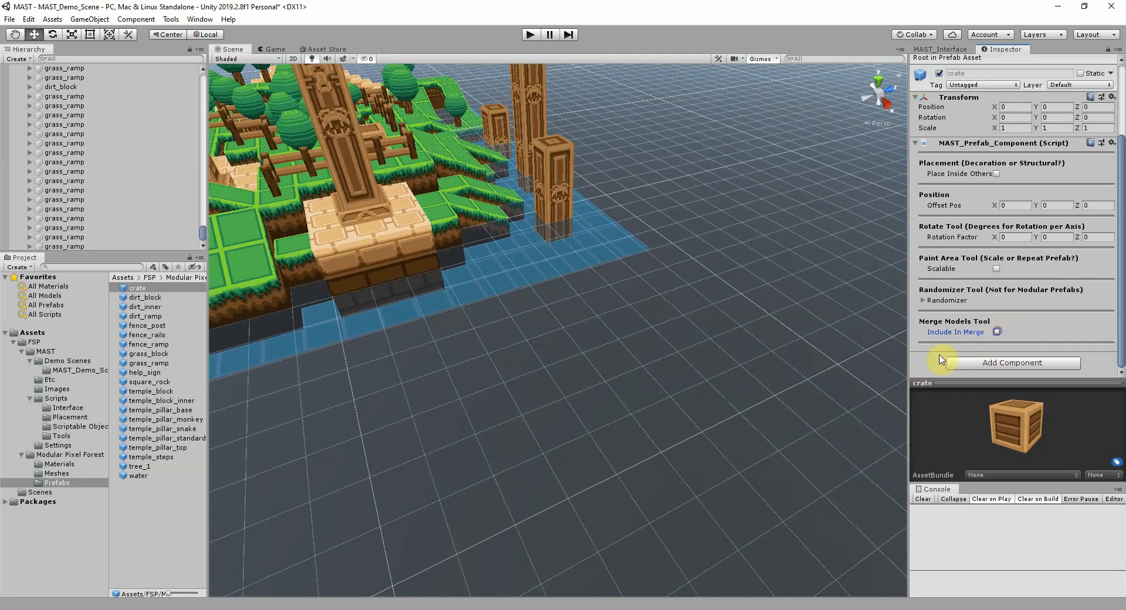
- Compare the Include In Merge option across the dirt_block, dirt_inner, fence_post, fence_rails, crate and square_rock prefabs
left_click(146, 298)
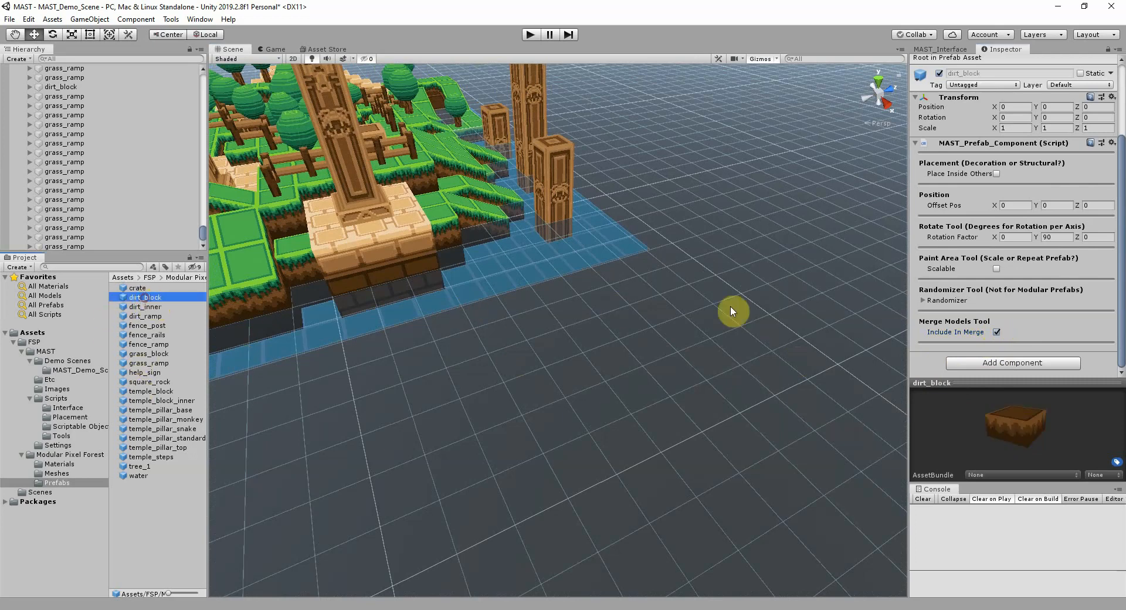
left_click(996, 333)
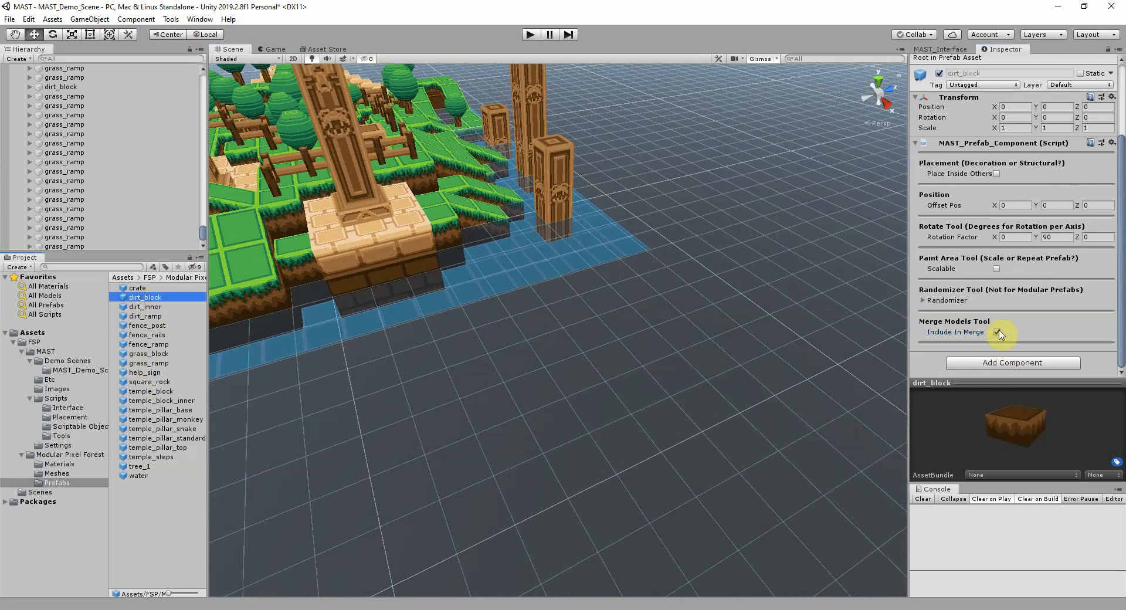
left_click(143, 306)
left_click(142, 326)
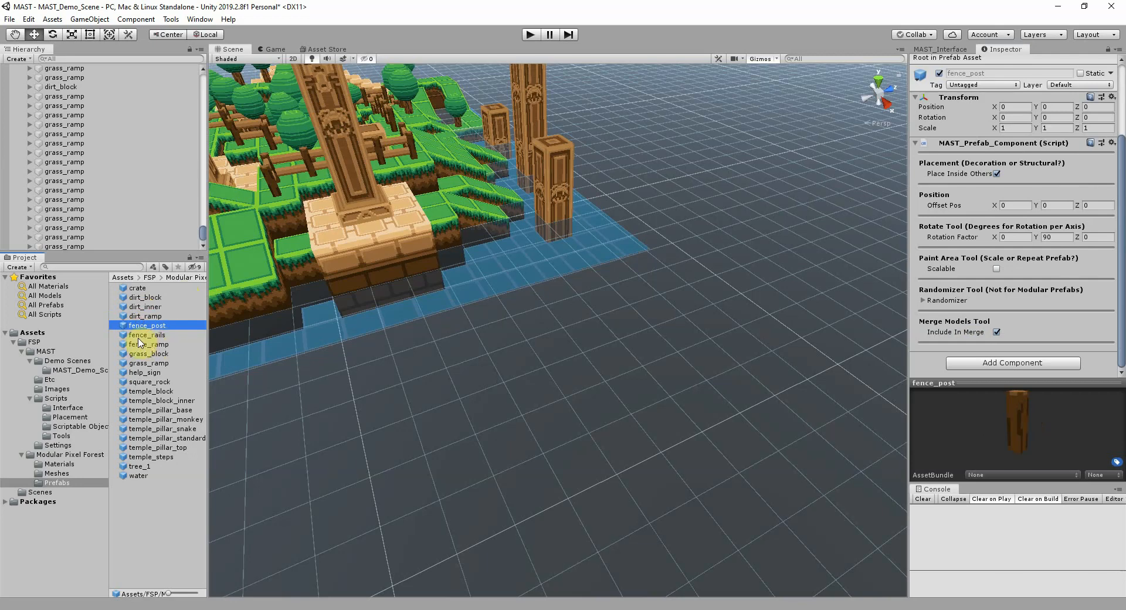
left_click(145, 336)
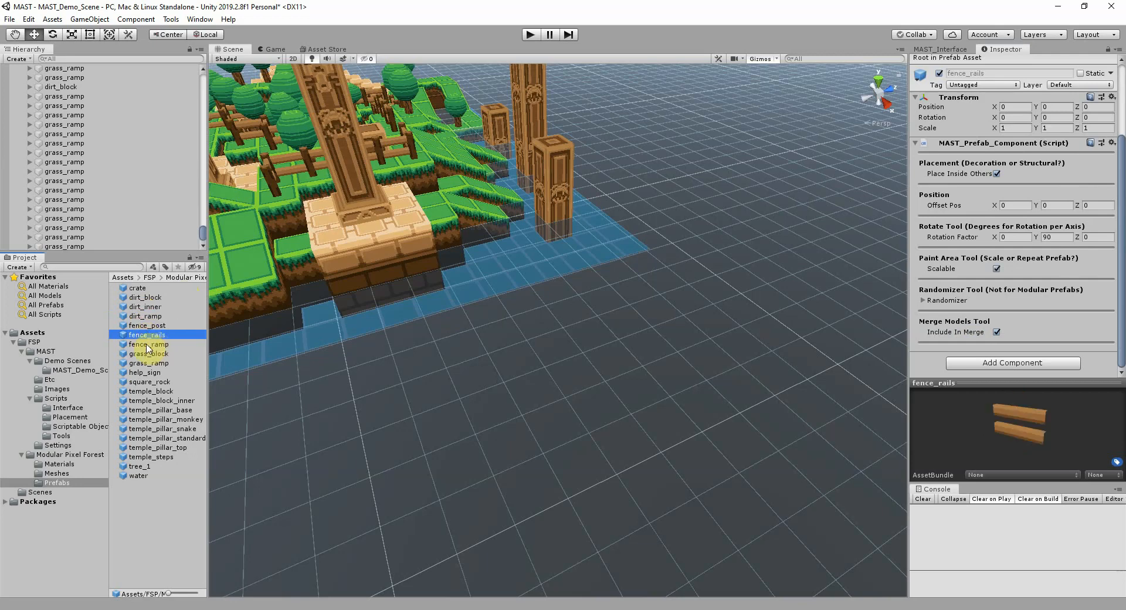
left_click(996, 331)
left_click(138, 288)
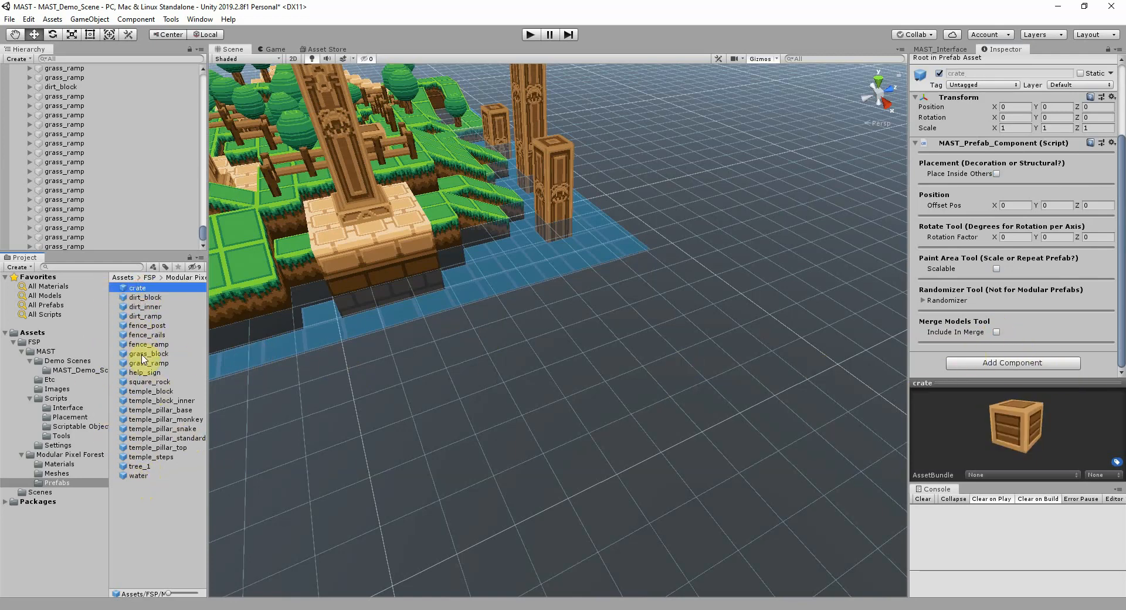
left_click(142, 382)
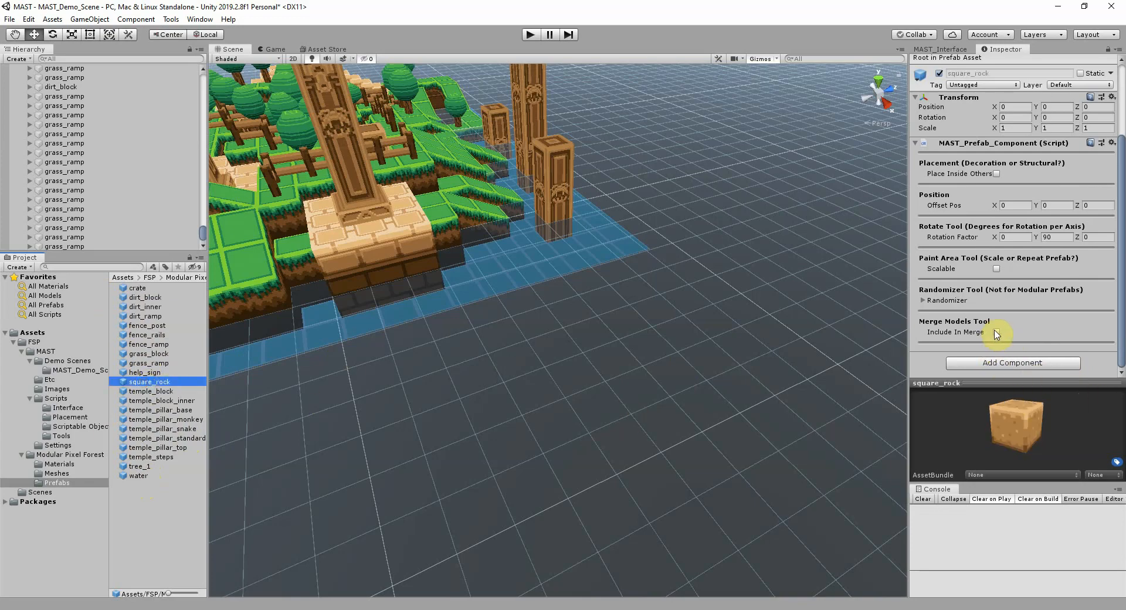
right_click_drag(519, 484, 896, 308)
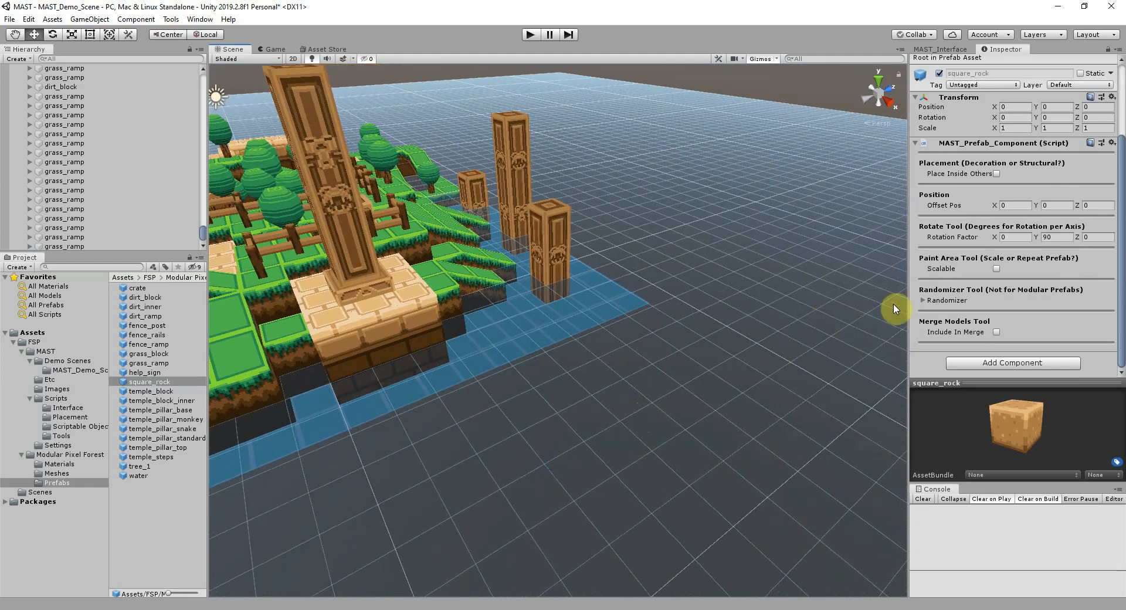
- Review the tree_1 prefab's Randomizer settings, including Rotate Y and the Scale Lock choices, and collapse them again
left_click(135, 466)
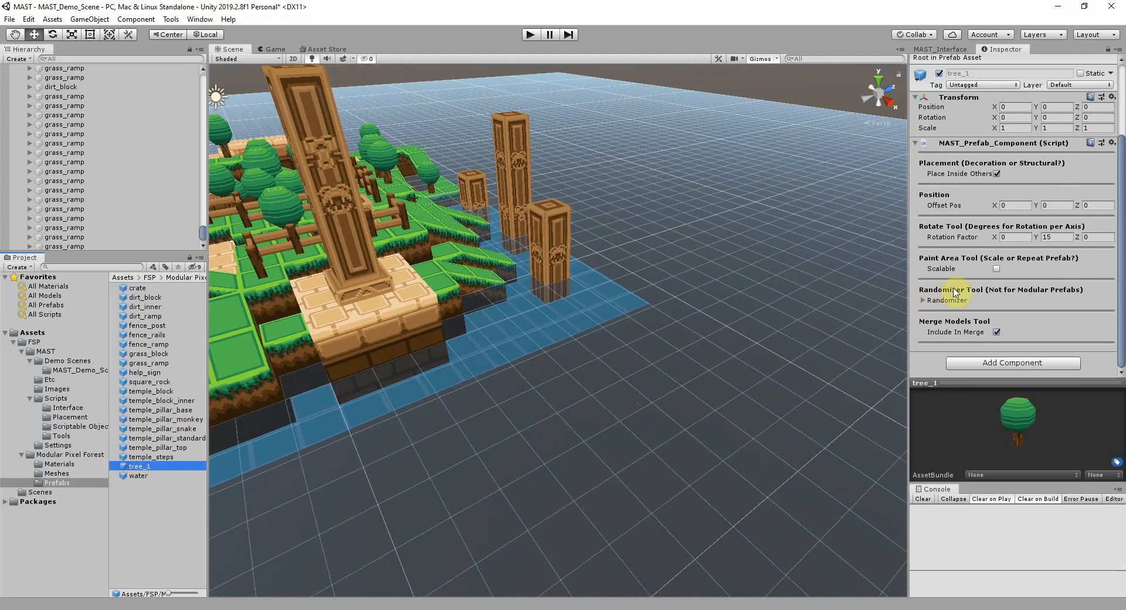
left_click(925, 302)
left_click(923, 301)
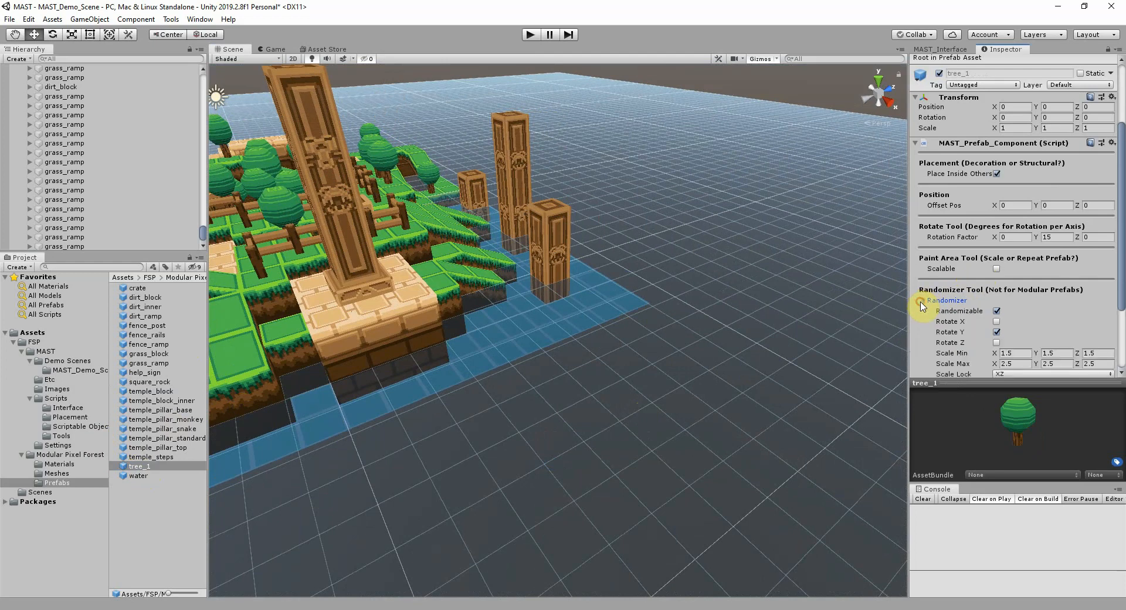
scroll(986, 275, "down", 3)
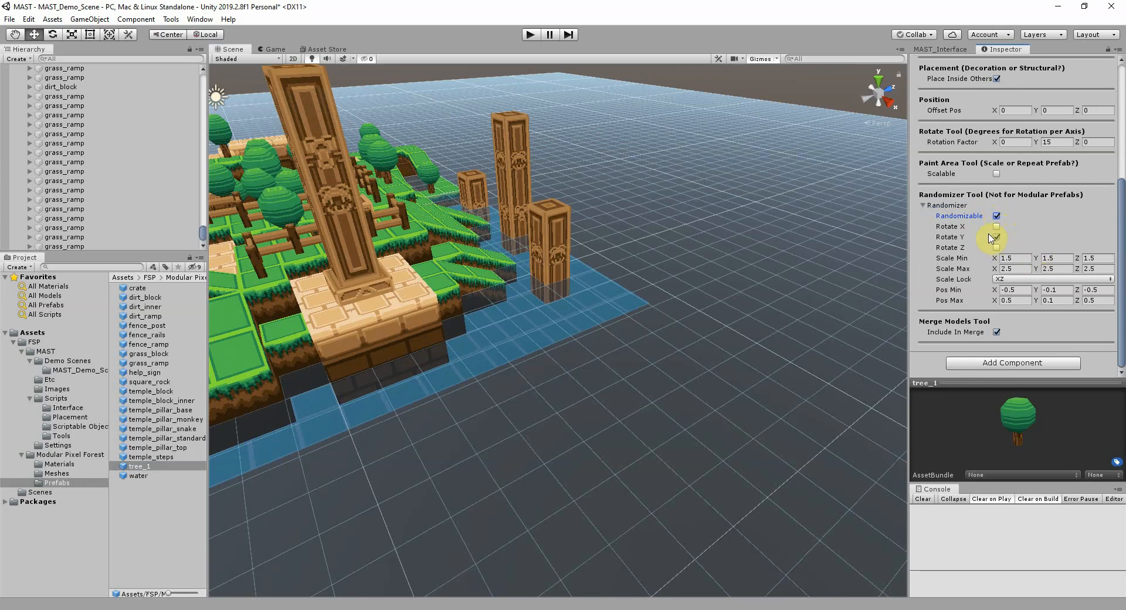
left_click(995, 237)
left_click(996, 237)
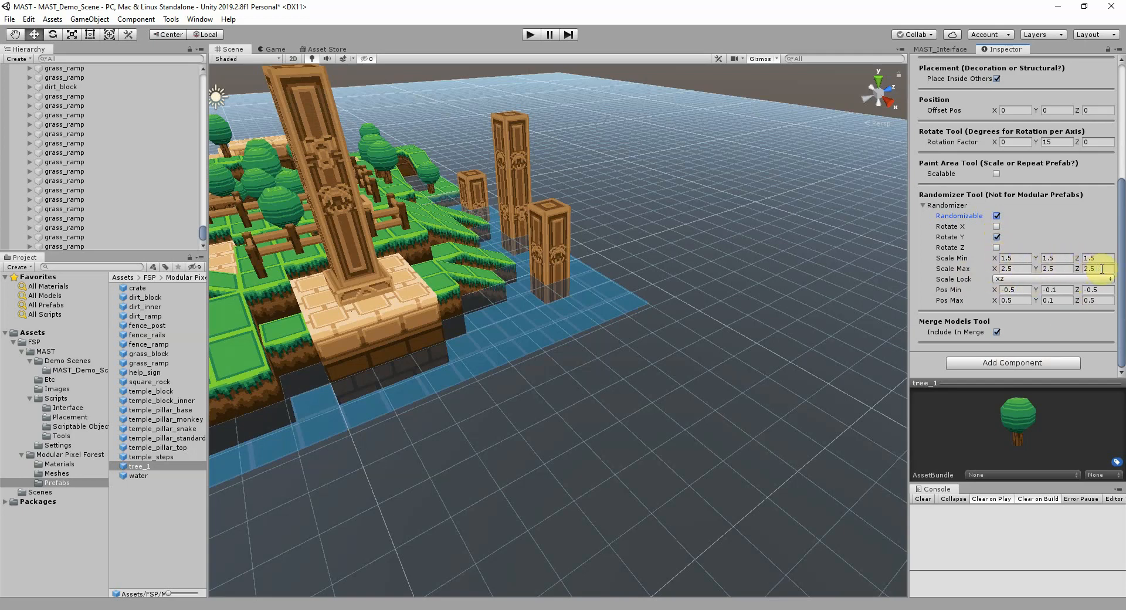
left_click(1052, 279)
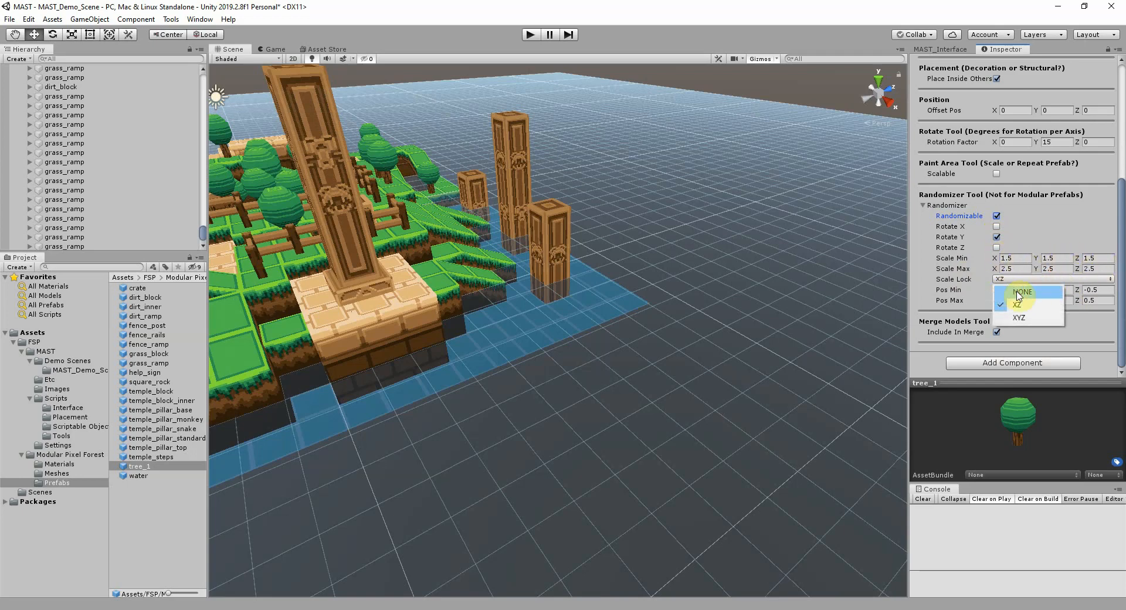
left_click(922, 284)
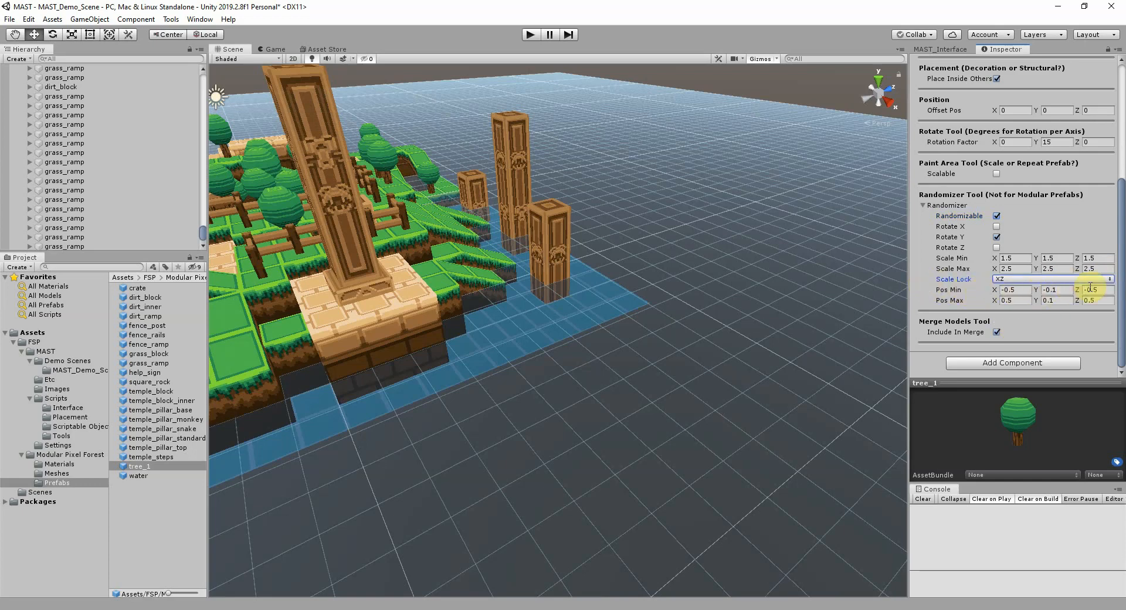
left_click(923, 204)
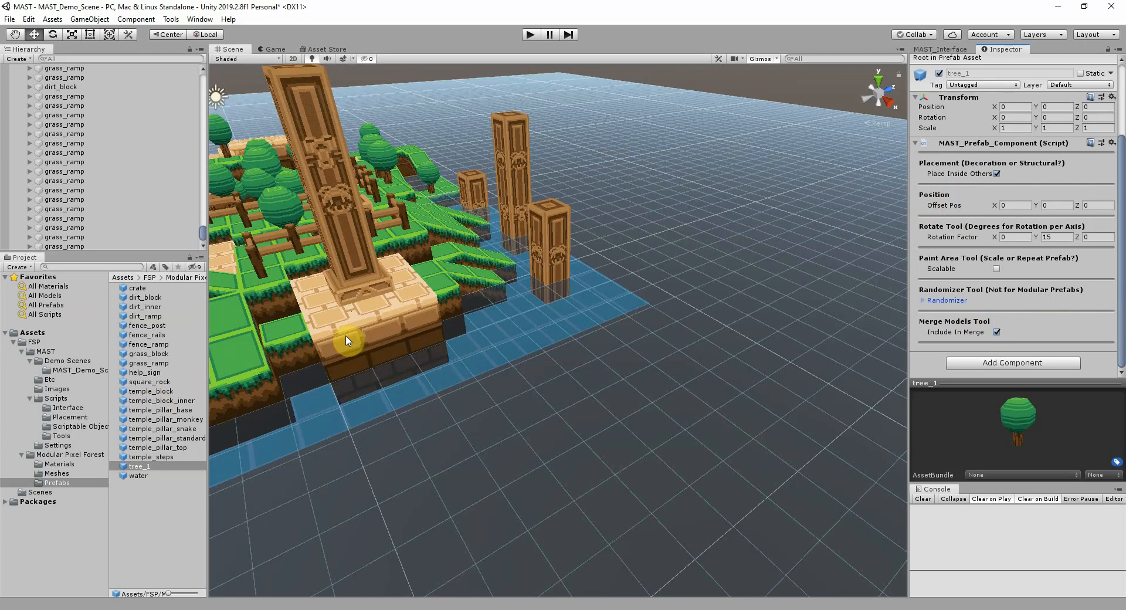
- Place two help_sign prefabs side by side on the empty grid near the water's edge
left_click(938, 49)
right_click_drag(688, 258, 779, 311)
left_click(978, 243)
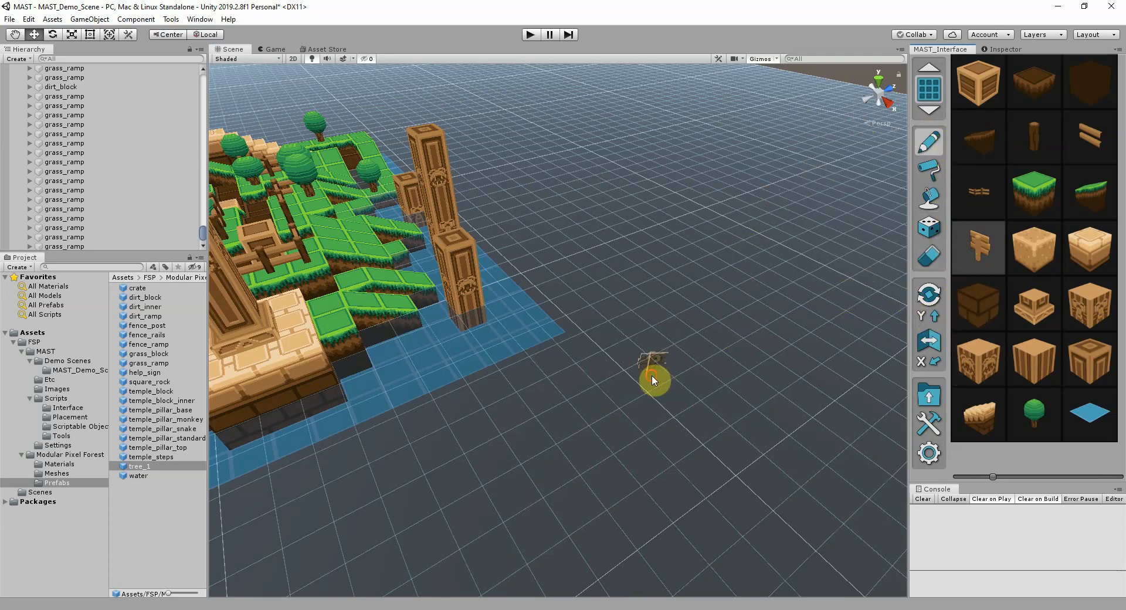
left_click(651, 378)
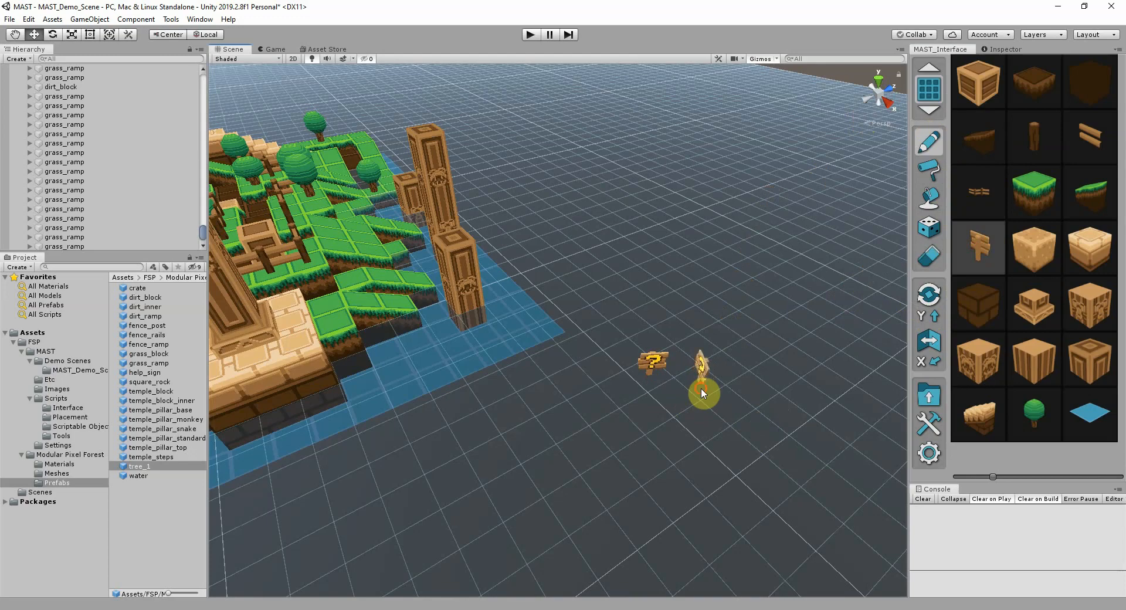
left_click(701, 389)
key("Escape")
- Delete both help signs from the empty grid
mouse_move(626, 490)
left_mouse_down("alt")
mouse_move(686, 478)
mouse_move(666, 377)
mouse_move(680, 375)
left_mouse_up("alt")
key("Delete")
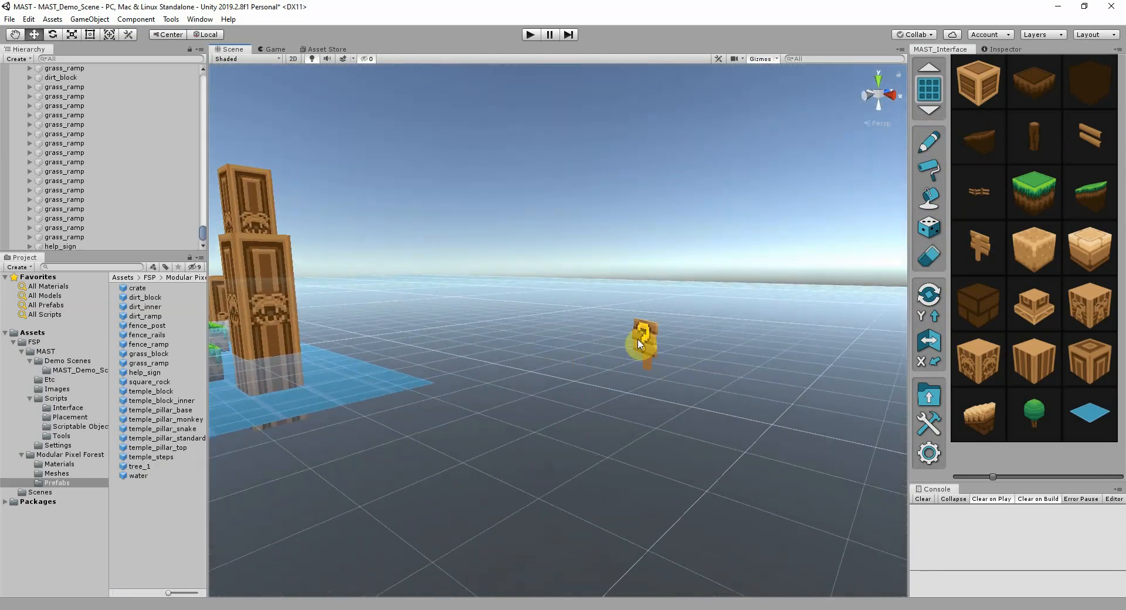
left_click(641, 335)
key("Delete")
mouse_move(636, 264)
left_mouse_down("alt")
mouse_move(588, 345)
mouse_move(571, 460)
mouse_move(586, 410)
left_mouse_up("alt")
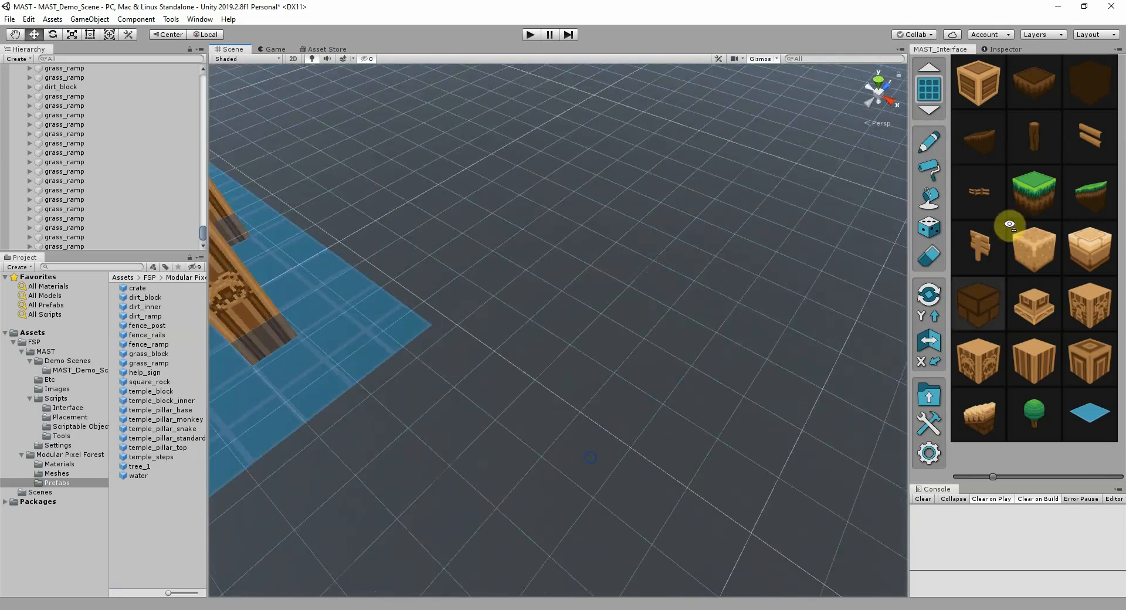
- Look over the whole forest scene from several angles, ending with a front view of the temple pillar
left_click(1020, 208)
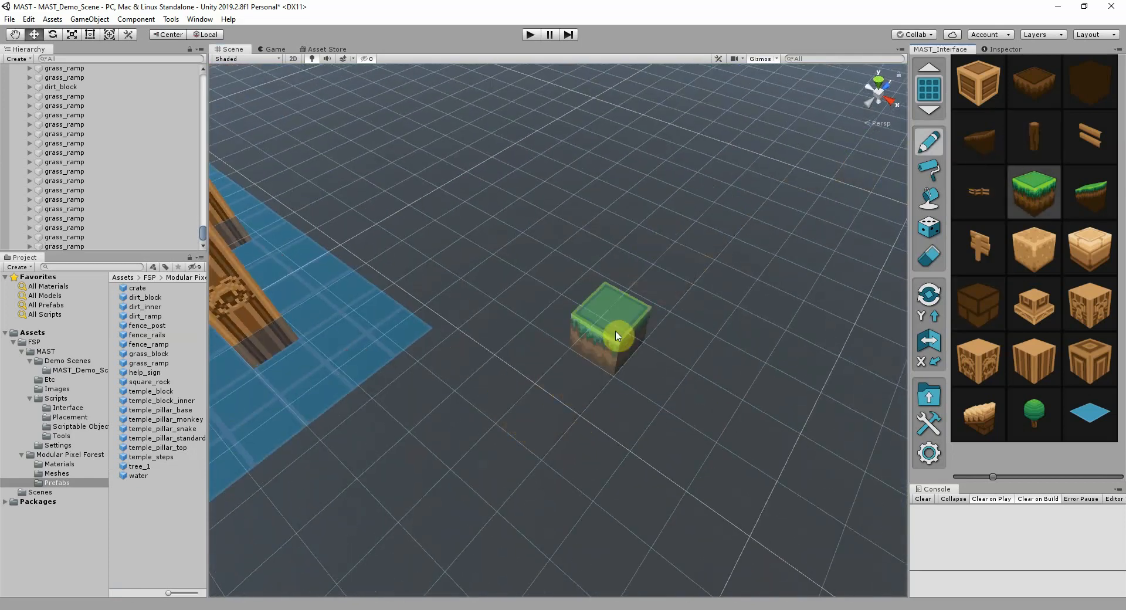
key("Escape")
left_click_drag(633, 407, 354, 414, "alt")
scroll(354, 413, "up", 3)
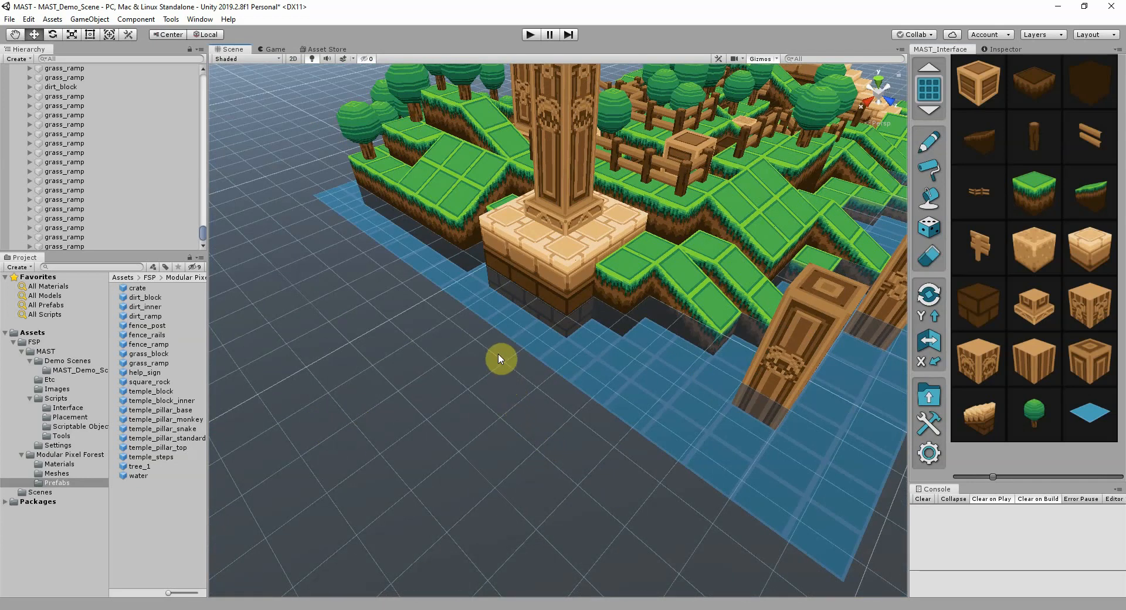
left_click_drag(503, 465, 656, 417, "alt")
key("s")
right_click_drag(656, 417, 637, 394)
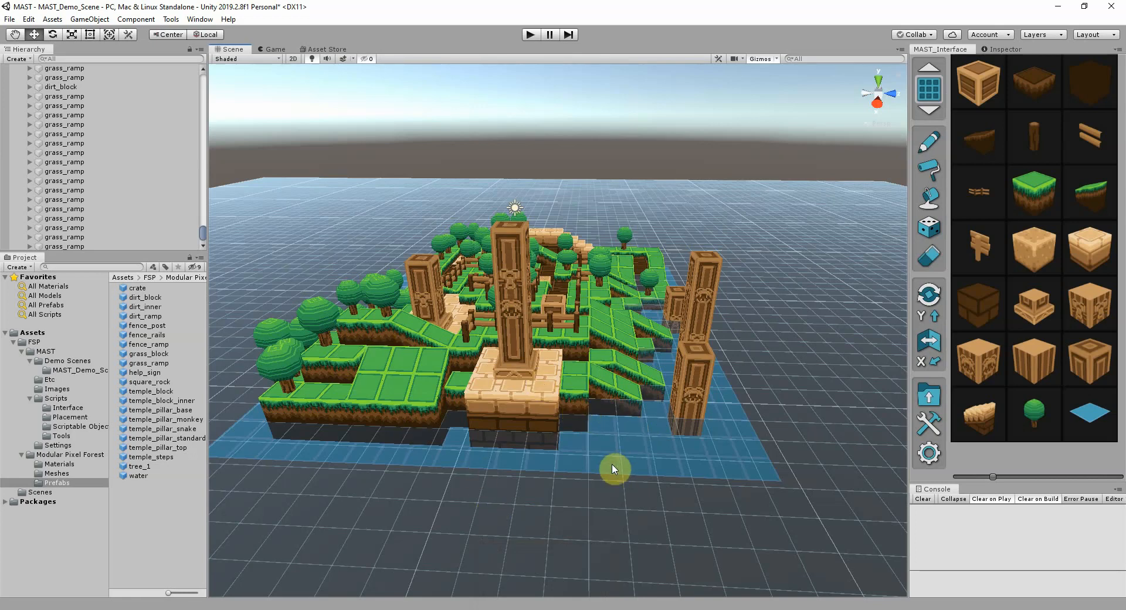
key("e")
right_click_drag(632, 462, 609, 468)
key("w")
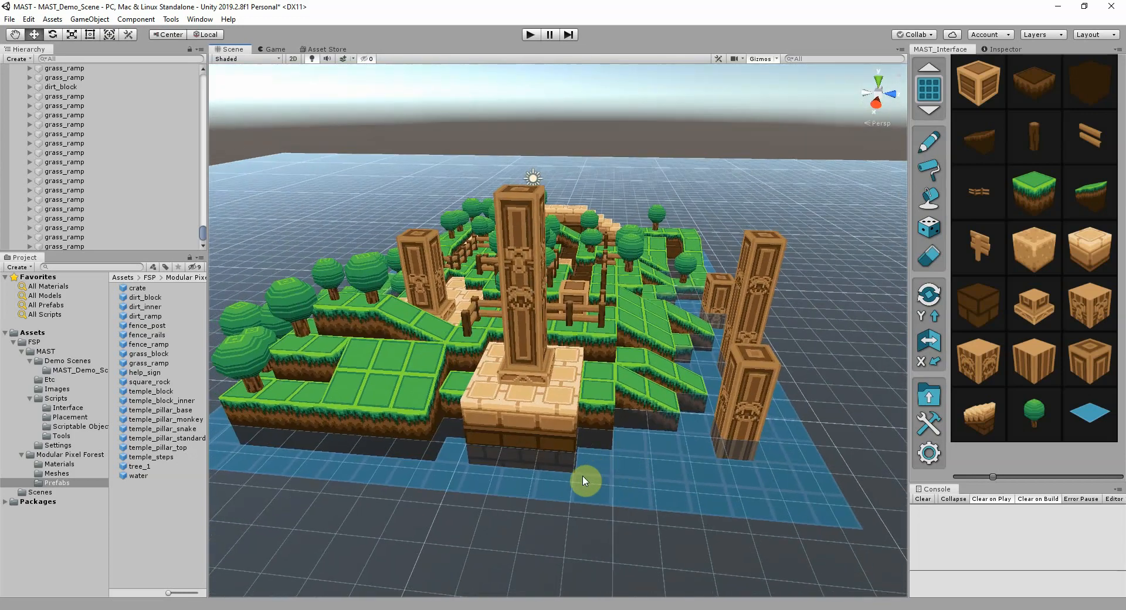